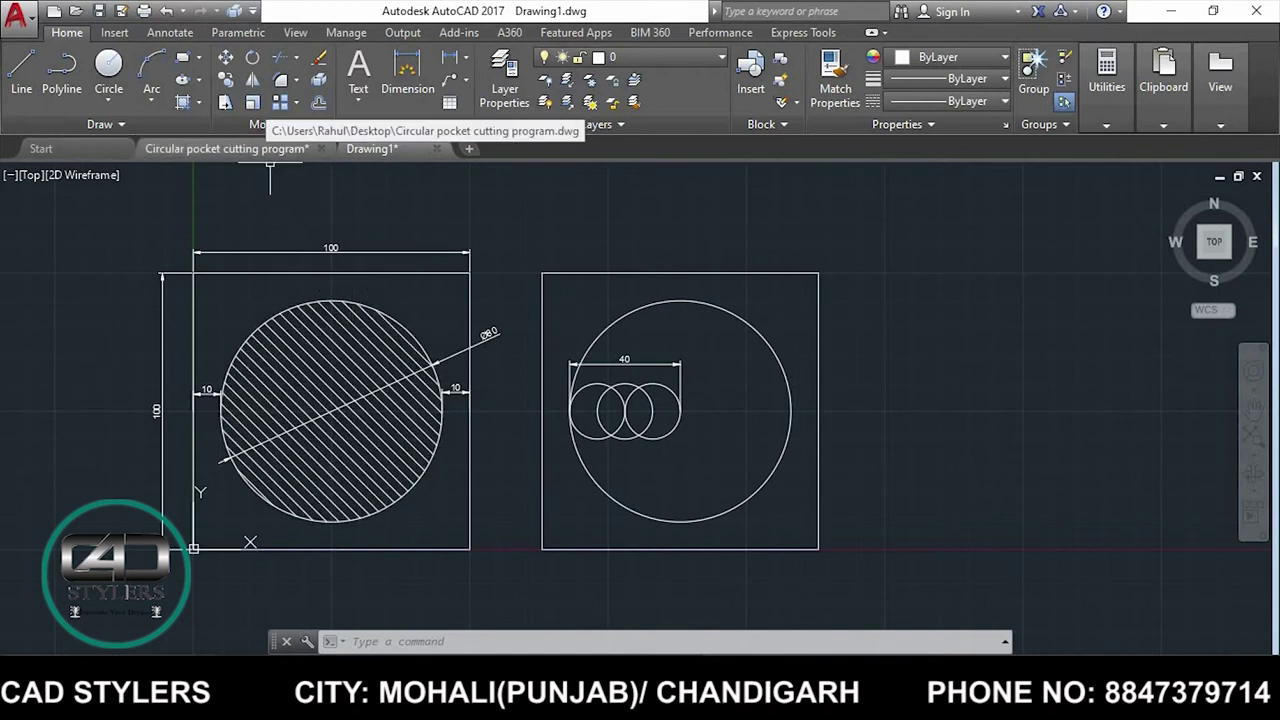
# After viewing the 3D pocket model, add a Ø20 diameter dimension to the leftmost small circle.
pyautogui.click(228, 148)
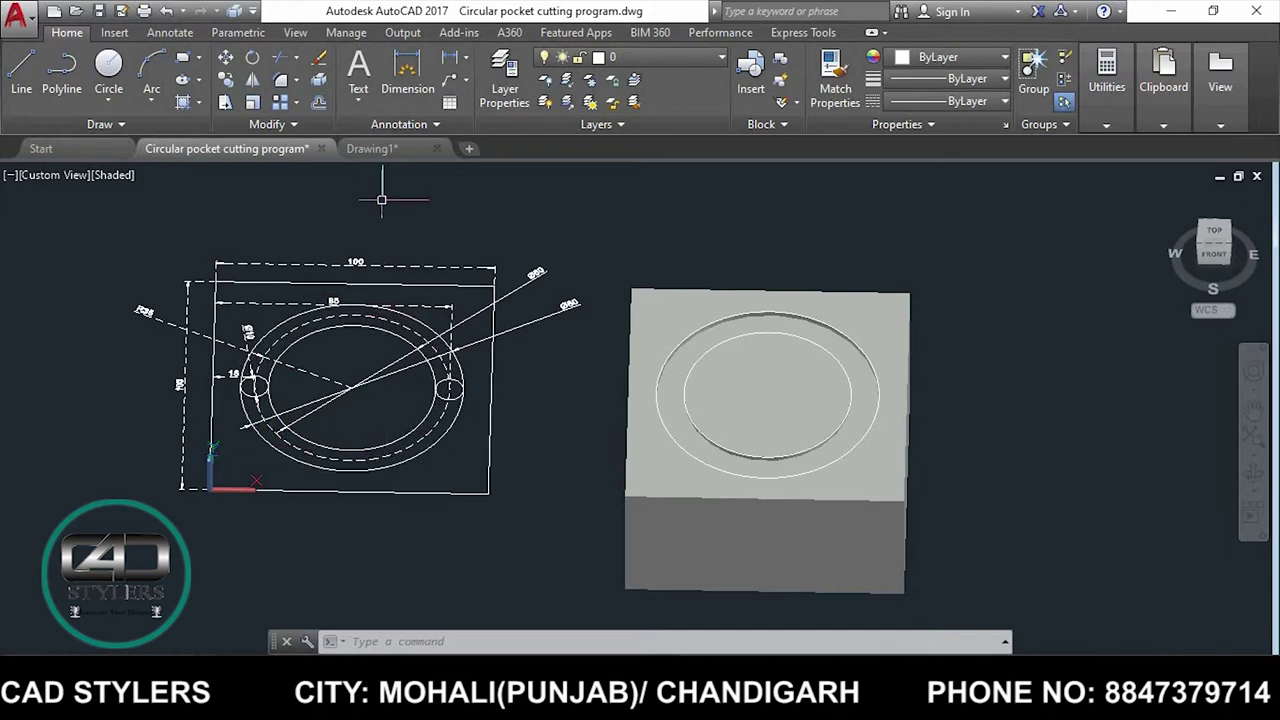
pyautogui.click(375, 148)
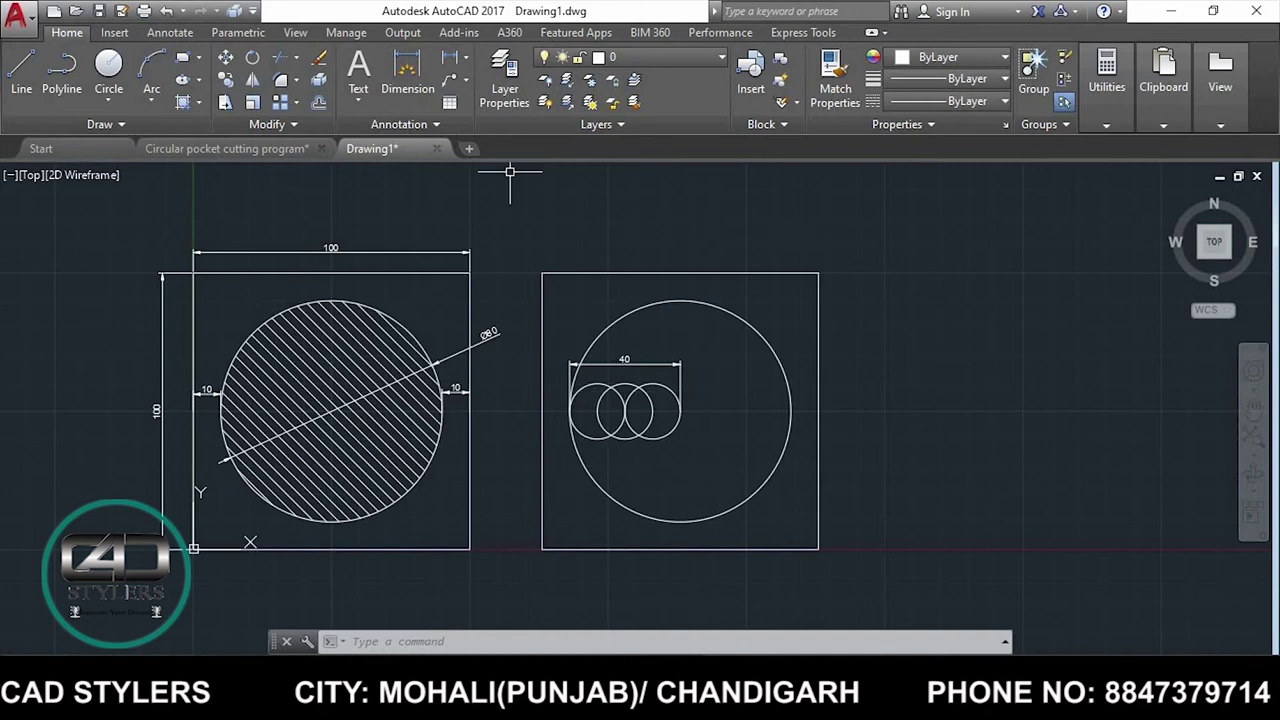
pyautogui.click(465, 57)
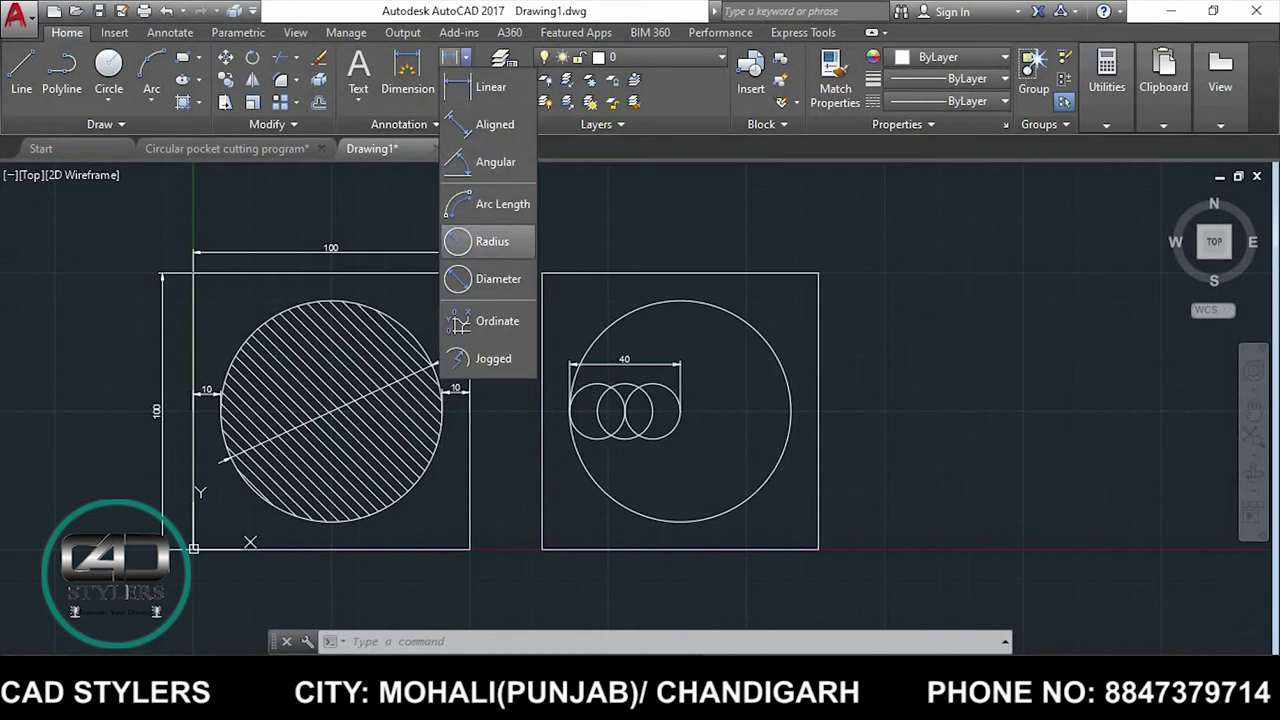
pyautogui.click(480, 279)
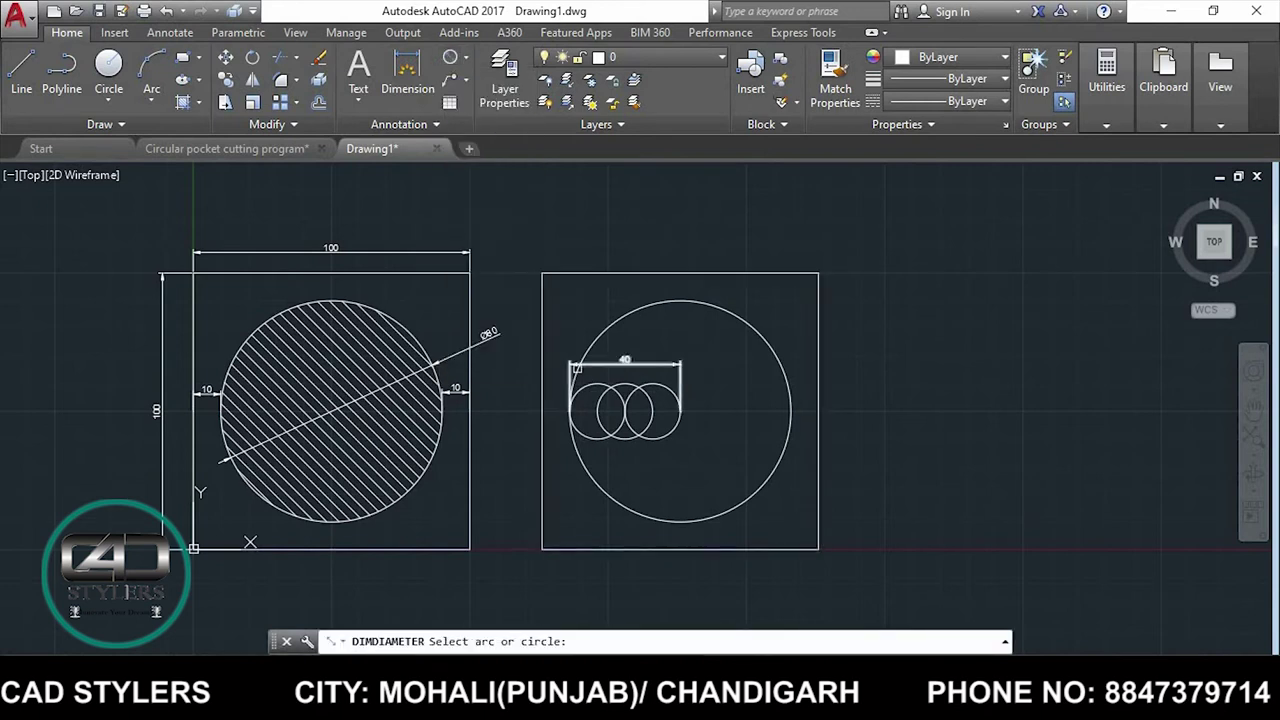
pyautogui.click(584, 394)
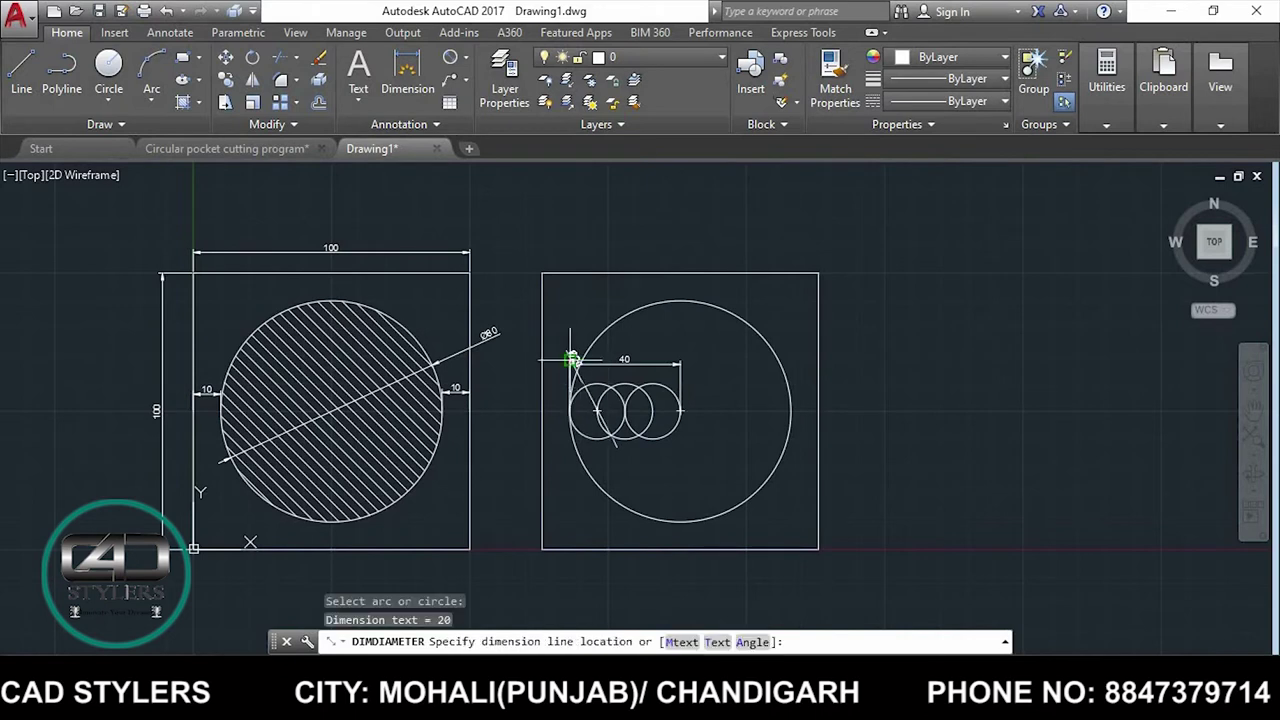
pyautogui.click(571, 333)
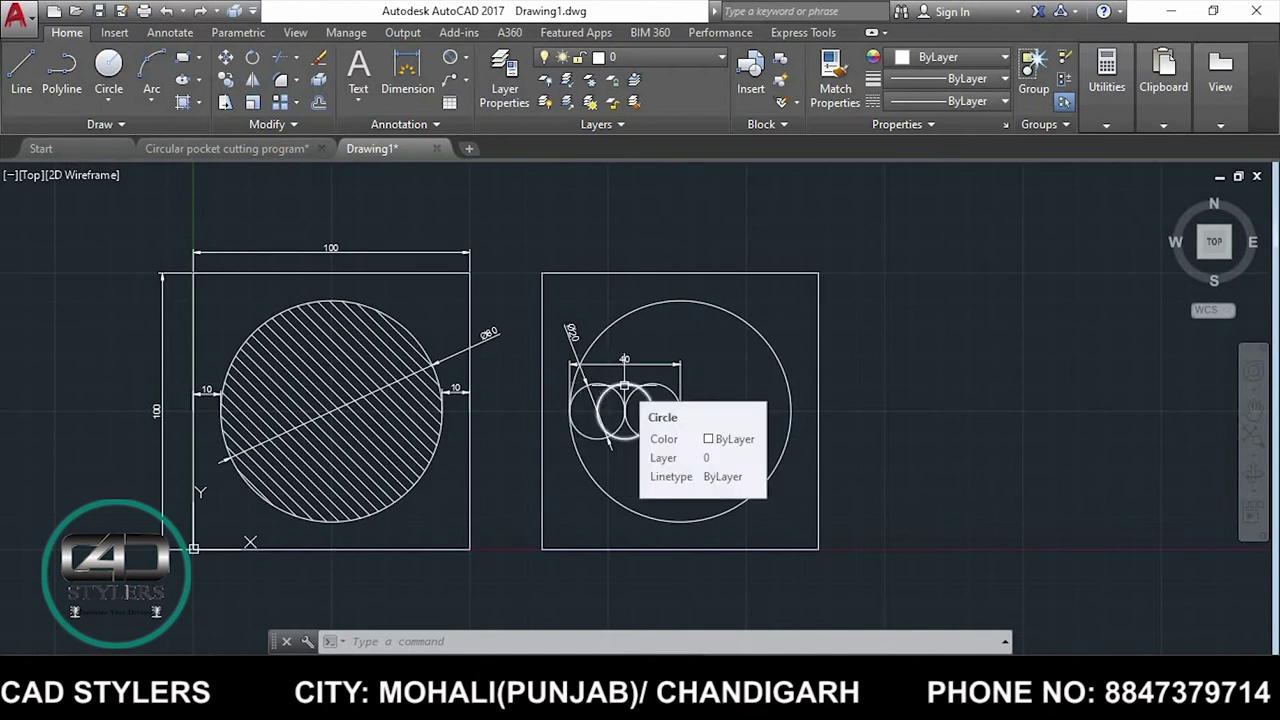
# Select the leftmost small circle, then start and cancel a first linear dimension attempt.
pyautogui.click(591, 437)
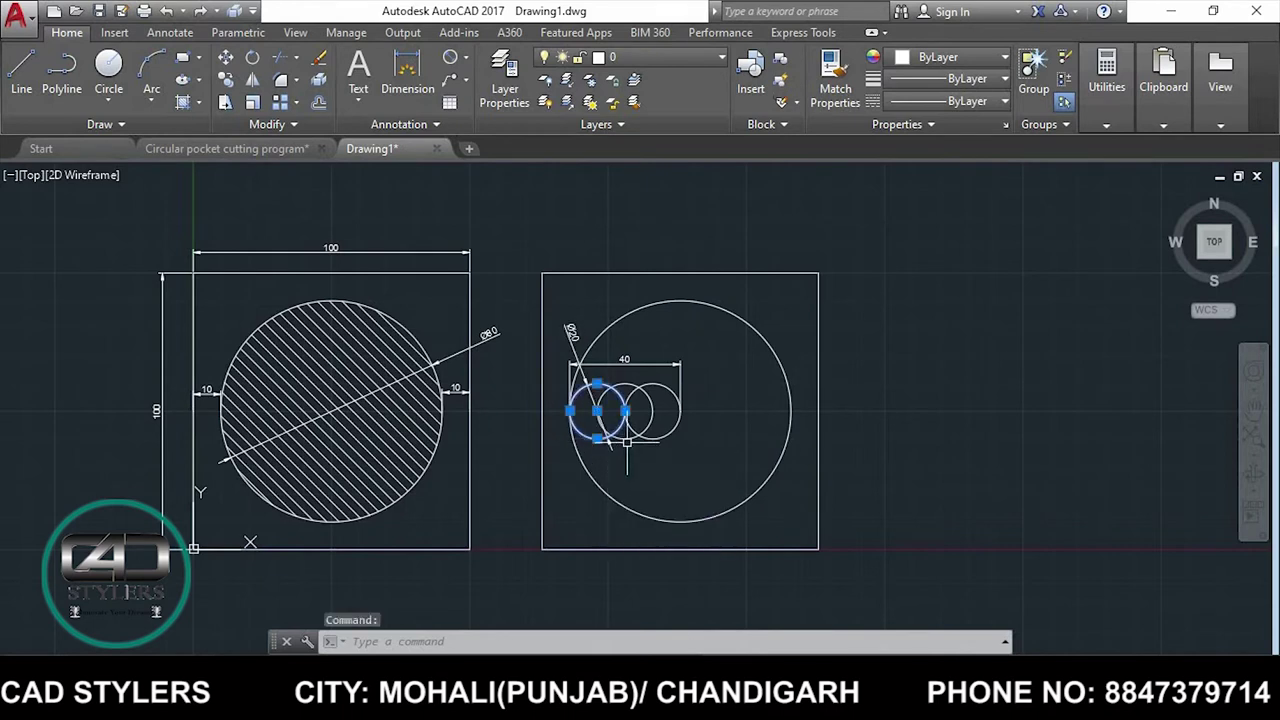
pyautogui.click(627, 441)
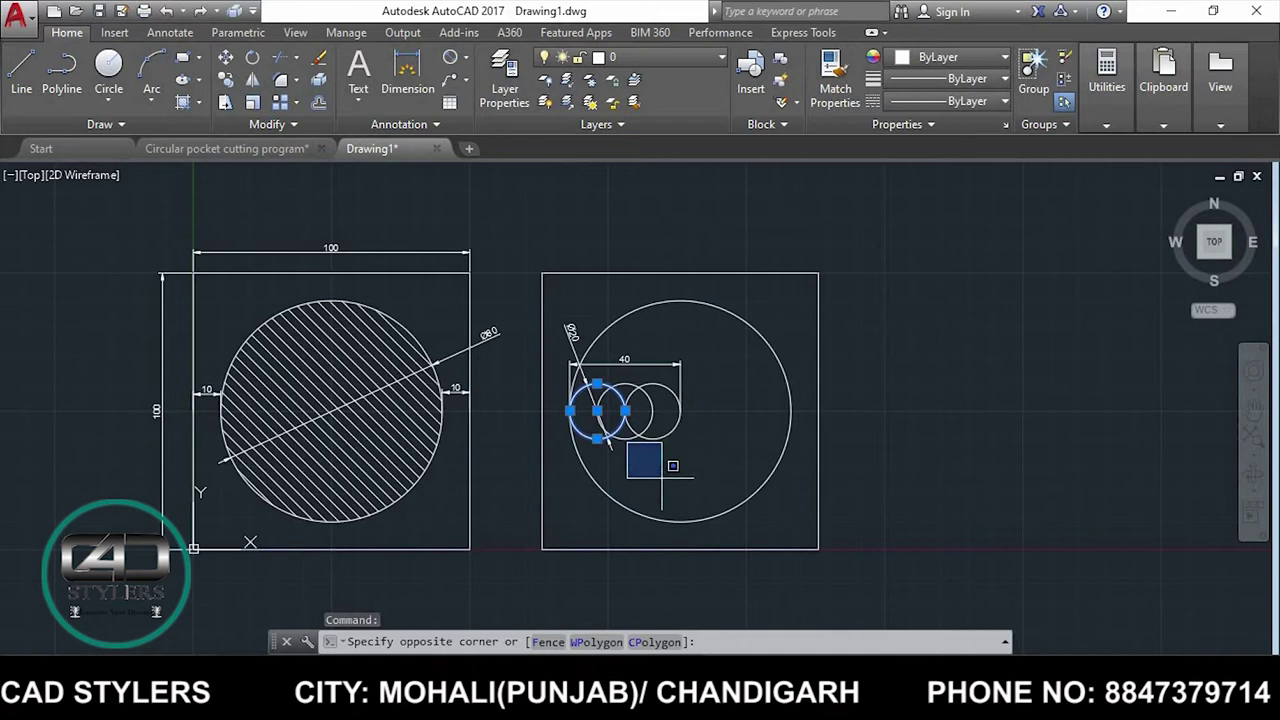
pyautogui.press('Escape')
pyautogui.press('Escape')
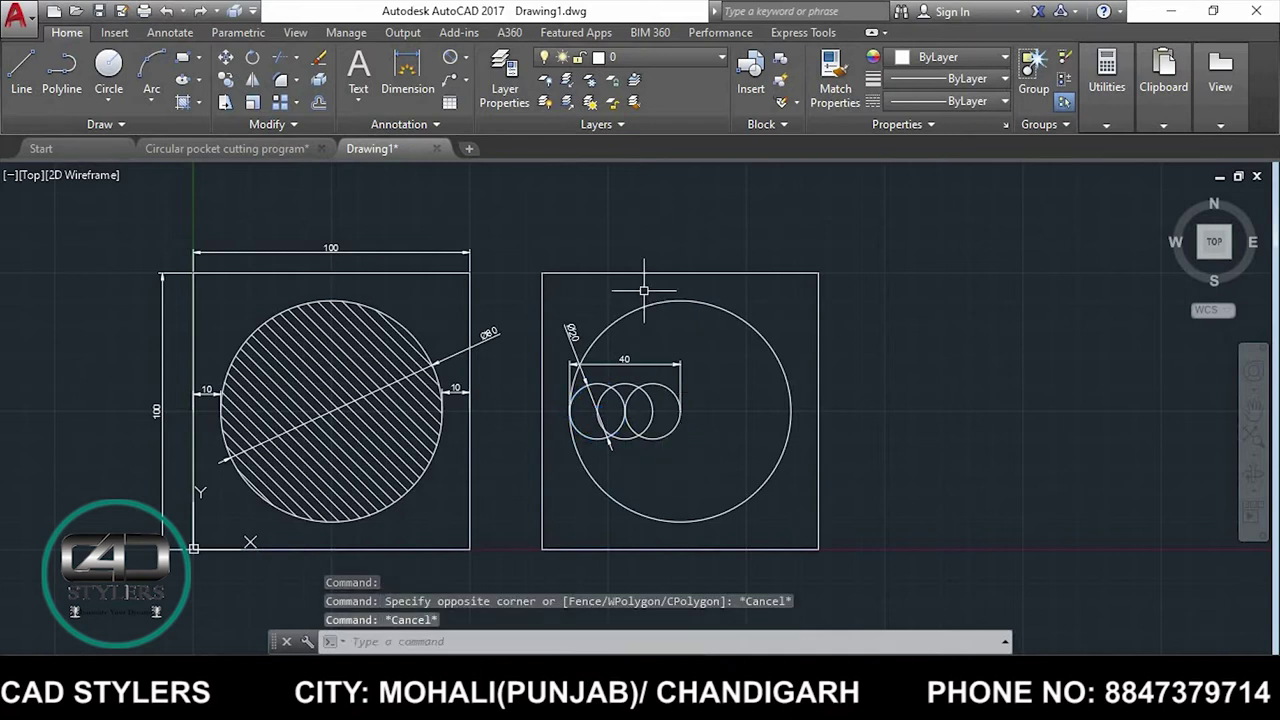
pyautogui.click(462, 57)
pyautogui.click(470, 78)
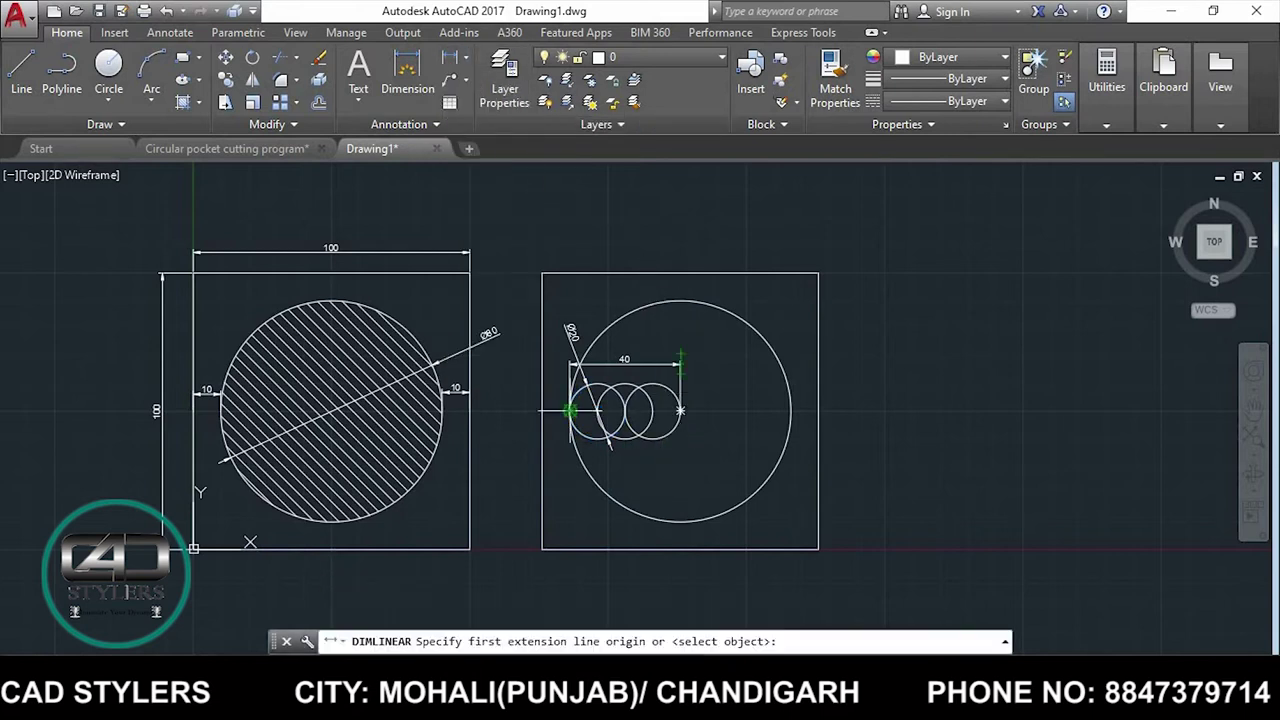
pyautogui.click(569, 410)
pyautogui.press('Escape')
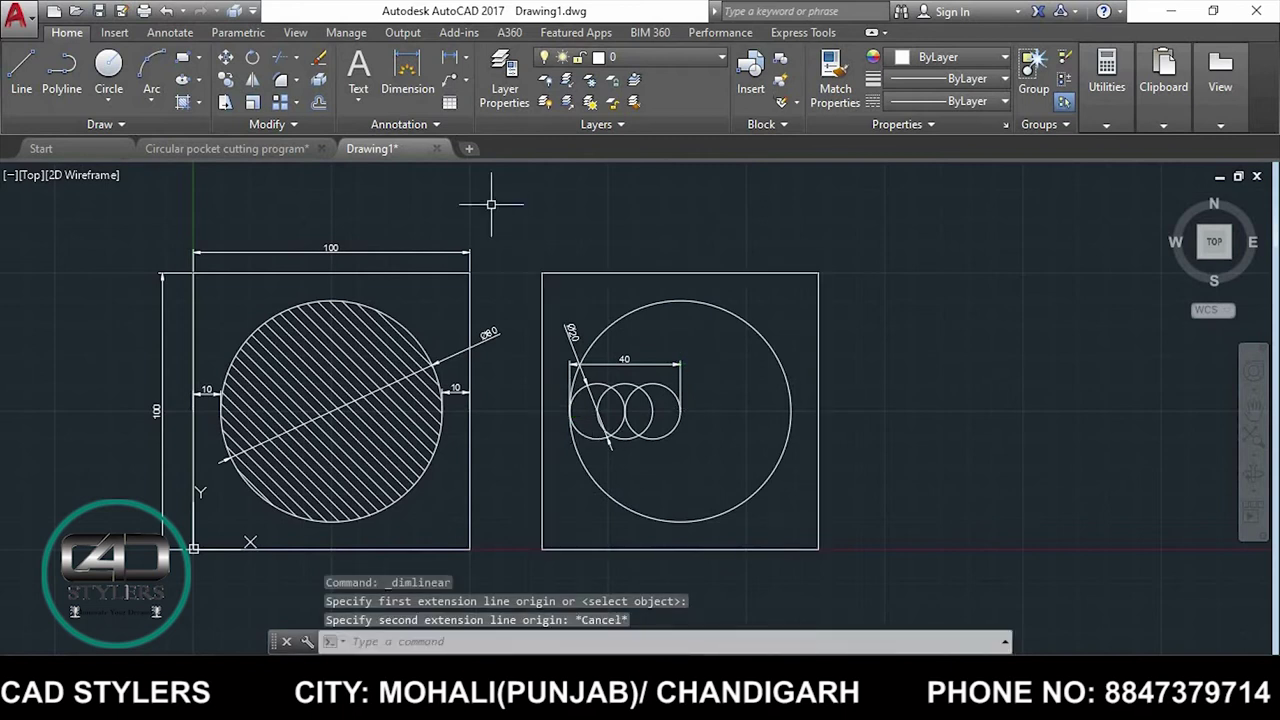
# Dimension the three circle centres at 20, 30 and 40 from the square's bottom-left corner.
pyautogui.click(462, 57)
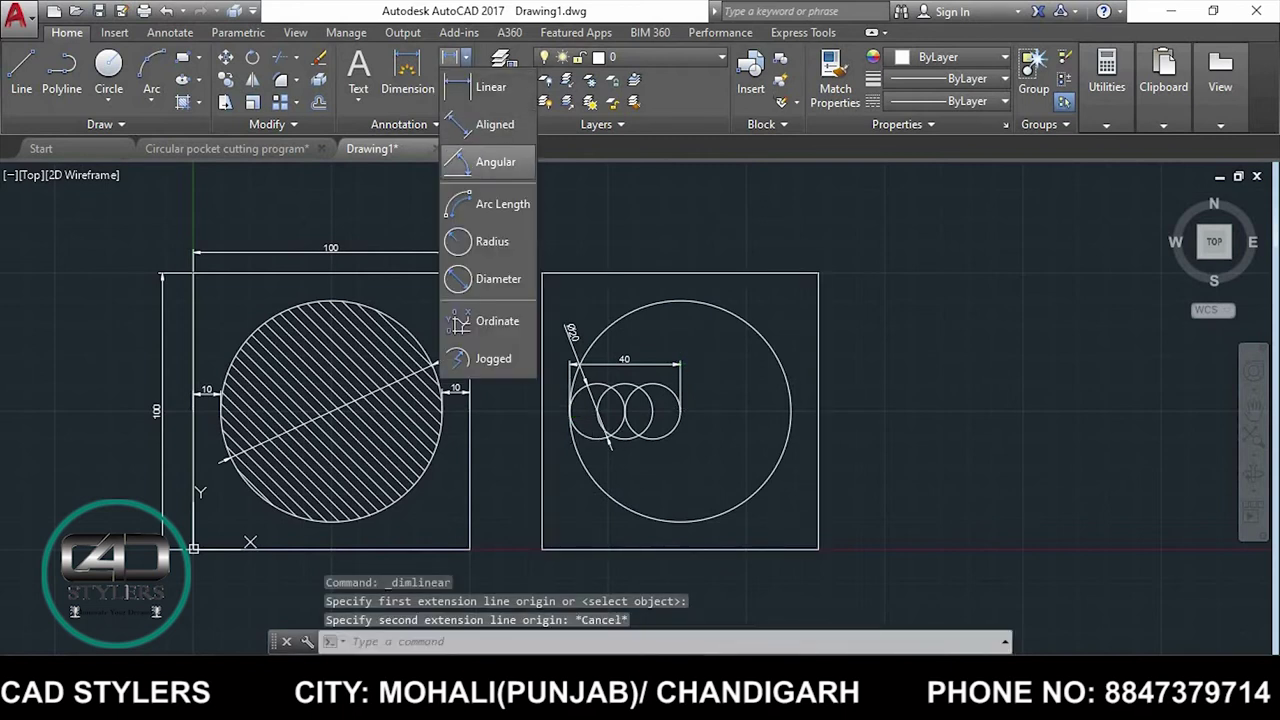
pyautogui.click(470, 78)
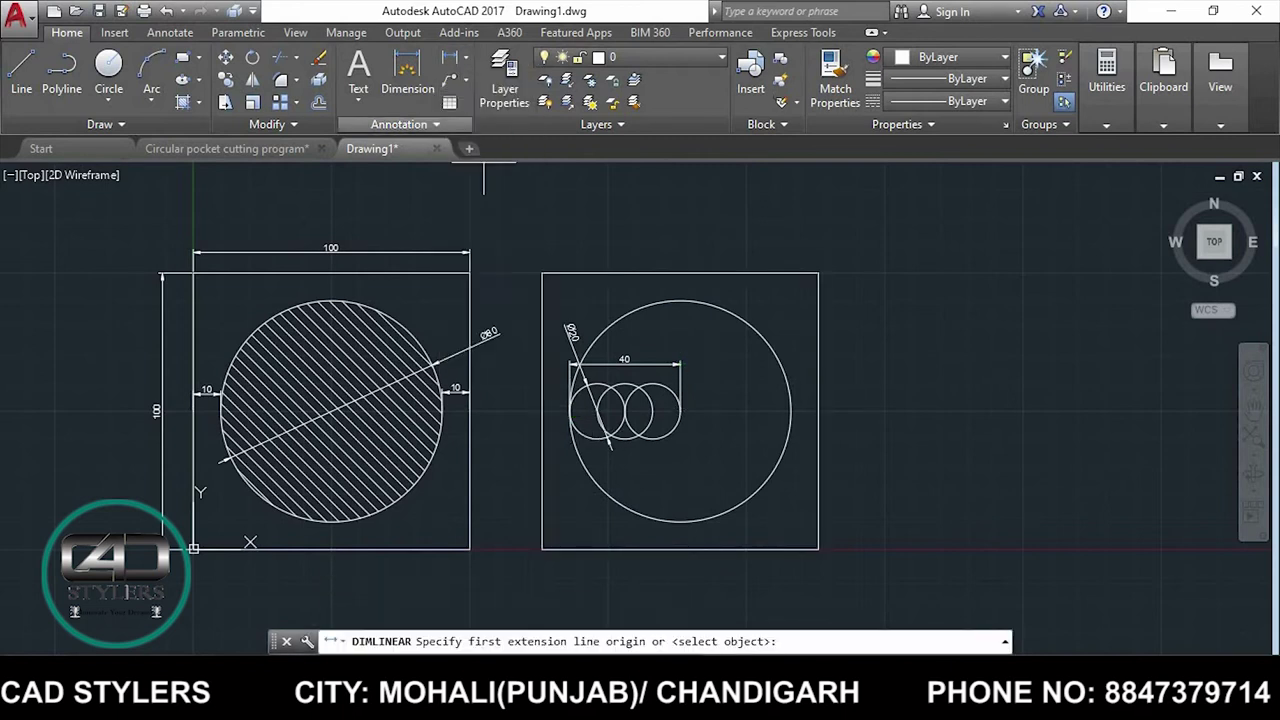
pyautogui.click(541, 549)
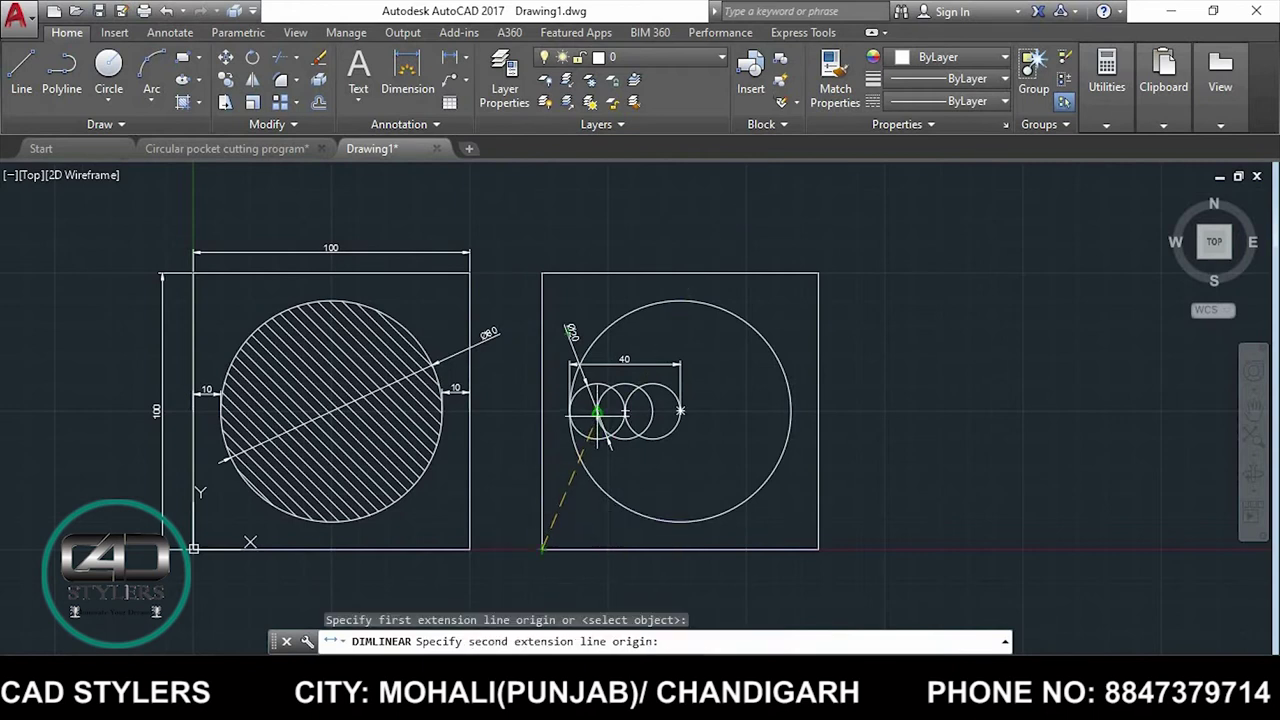
pyautogui.click(597, 412)
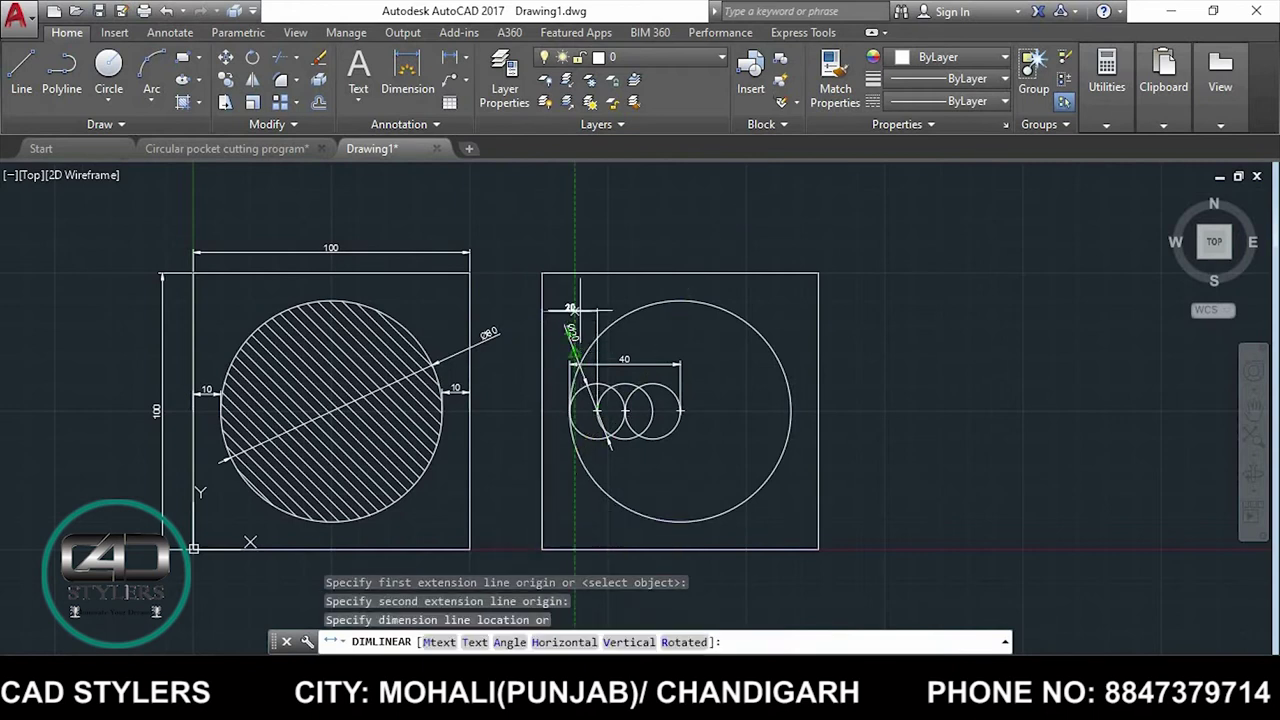
pyautogui.click(579, 297)
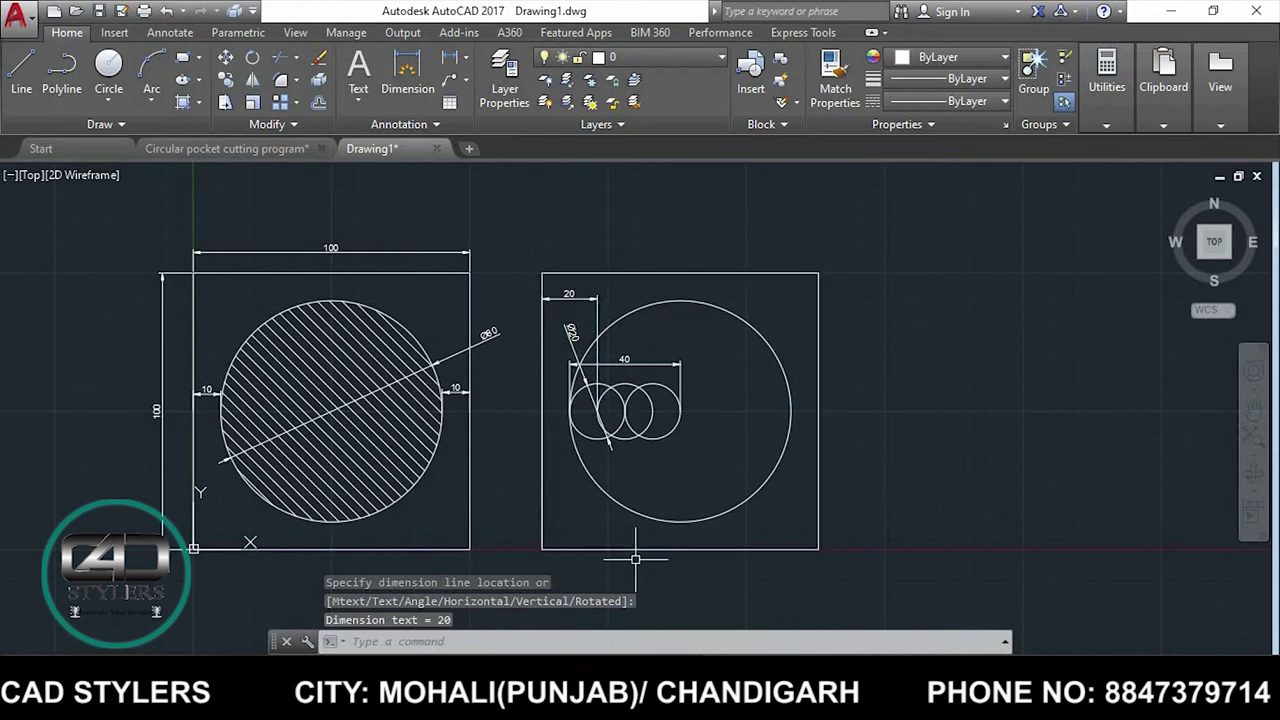
pyautogui.press('Return')
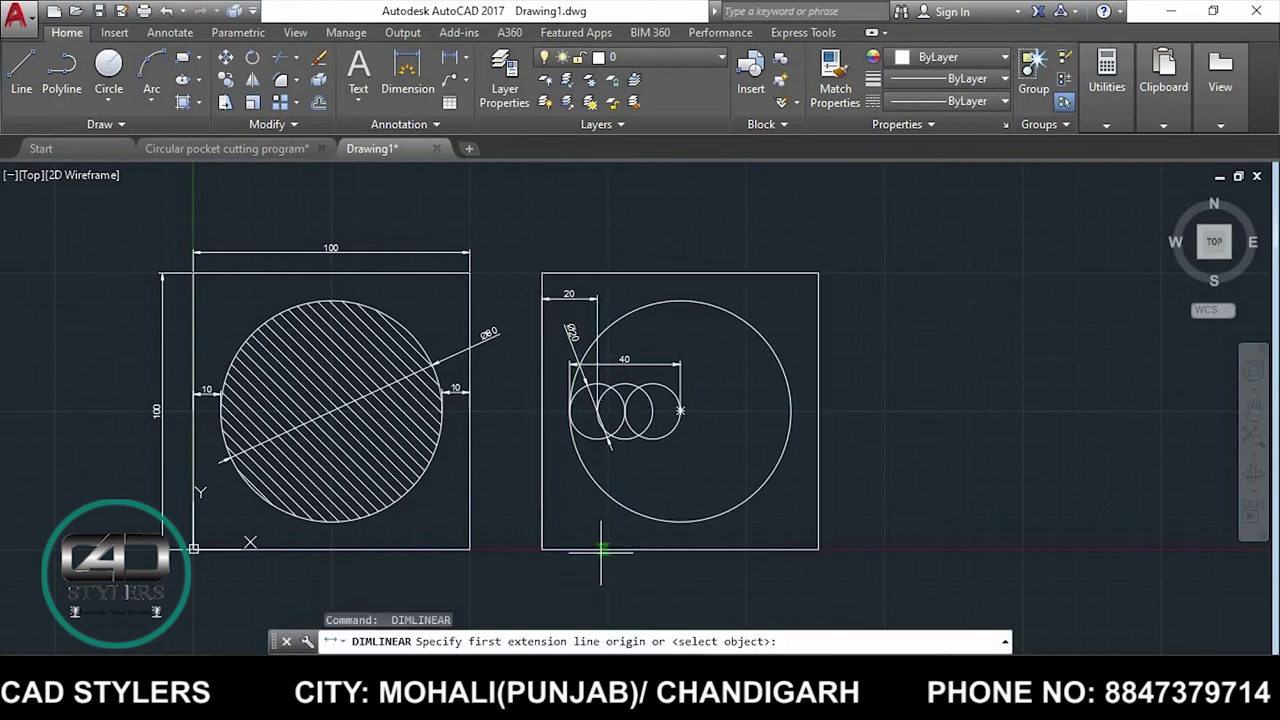
pyautogui.click(542, 549)
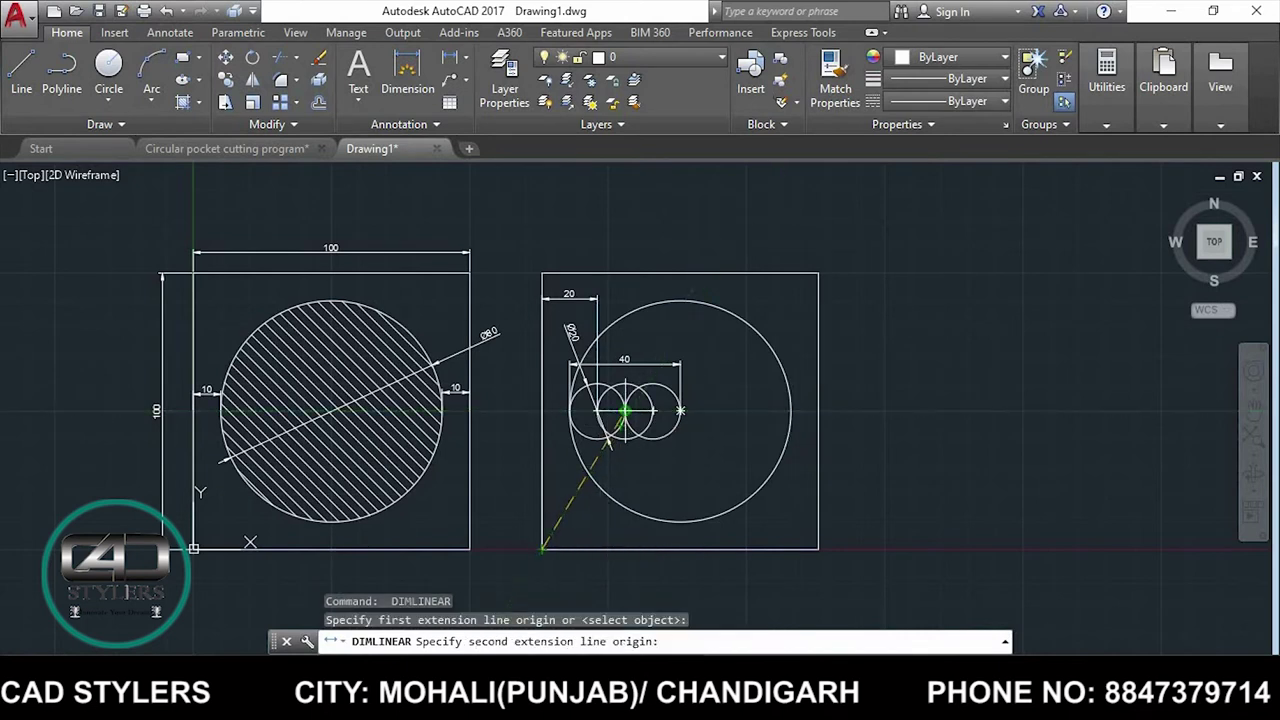
pyautogui.click(624, 411)
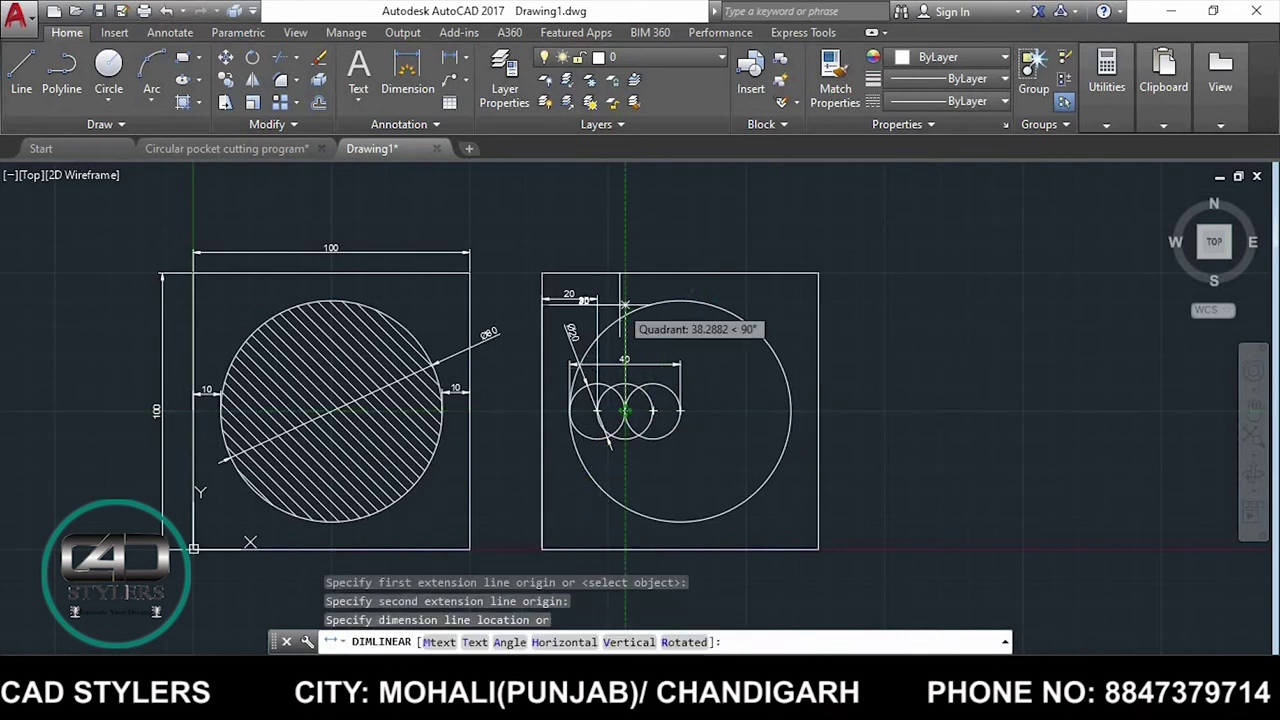
pyautogui.click(613, 252)
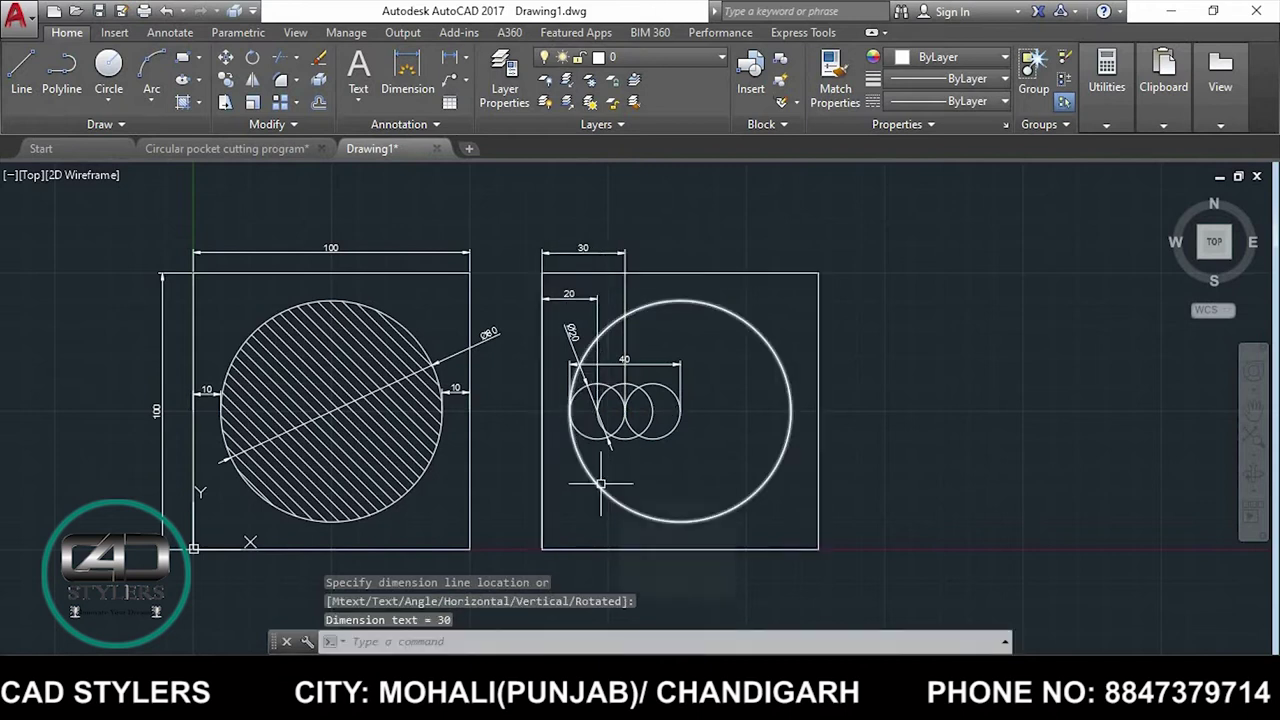
pyautogui.press('Return')
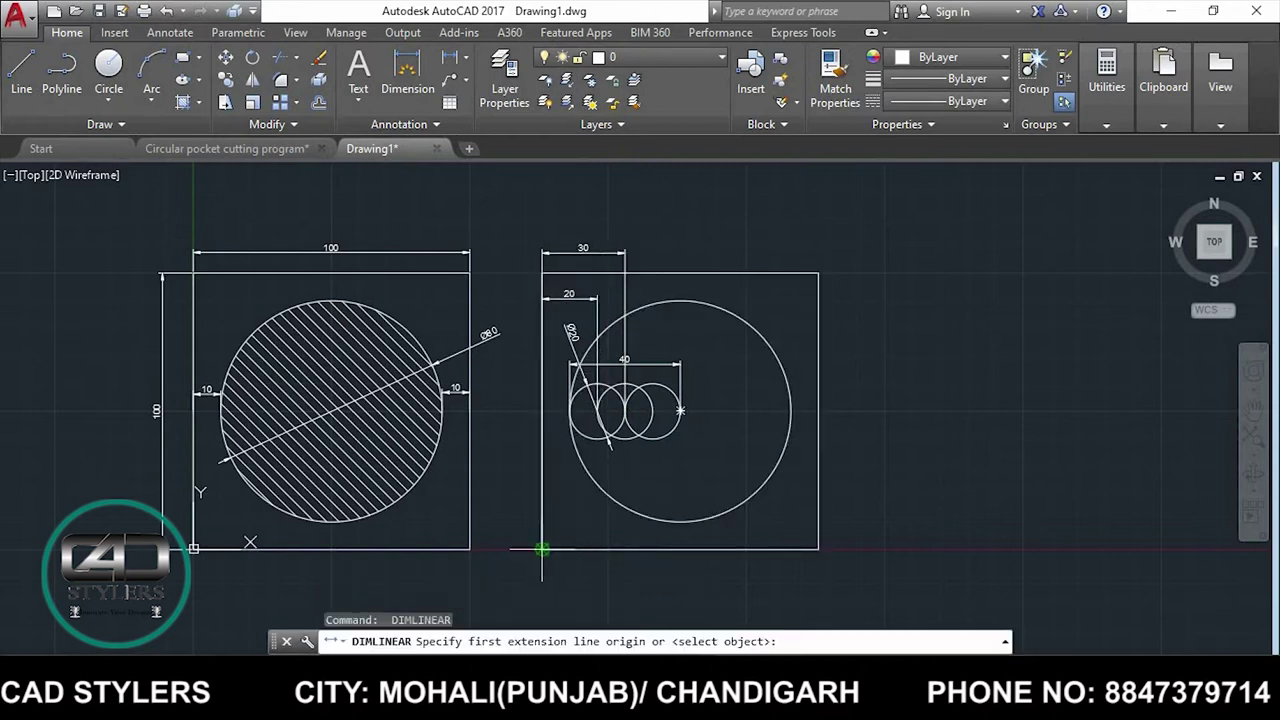
pyautogui.click(541, 549)
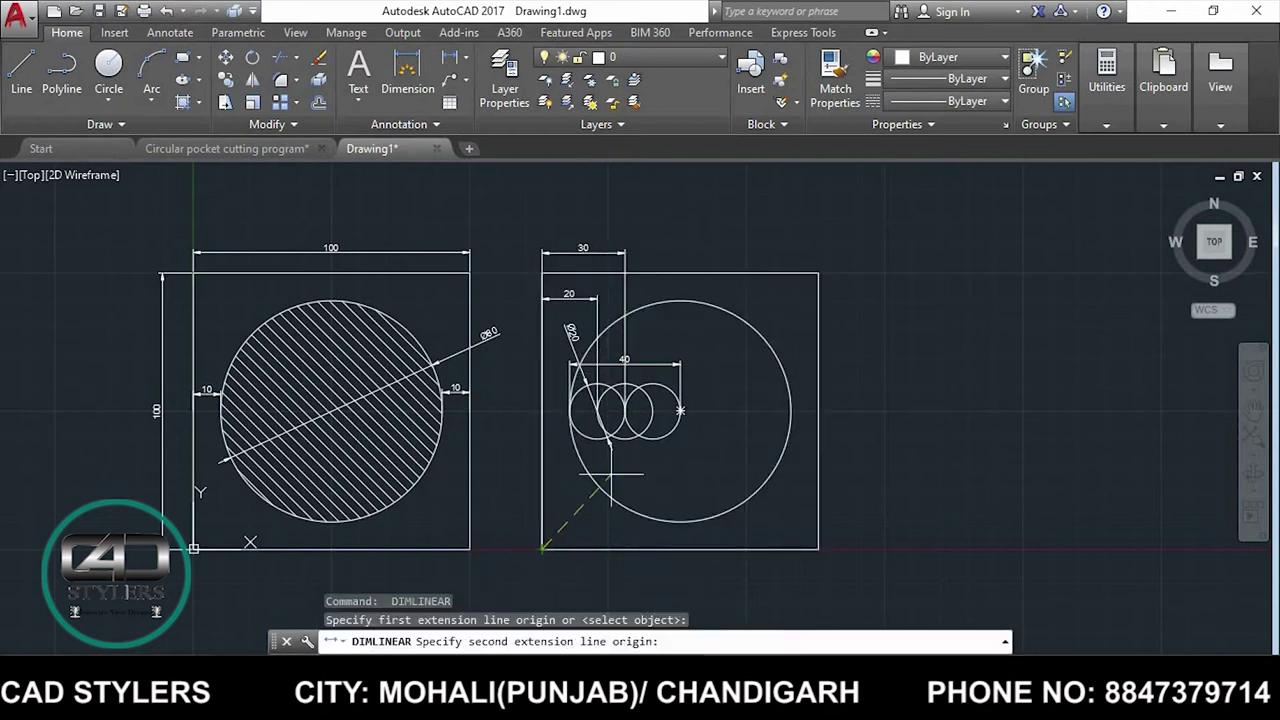
pyautogui.click(652, 410)
pyautogui.click(656, 224)
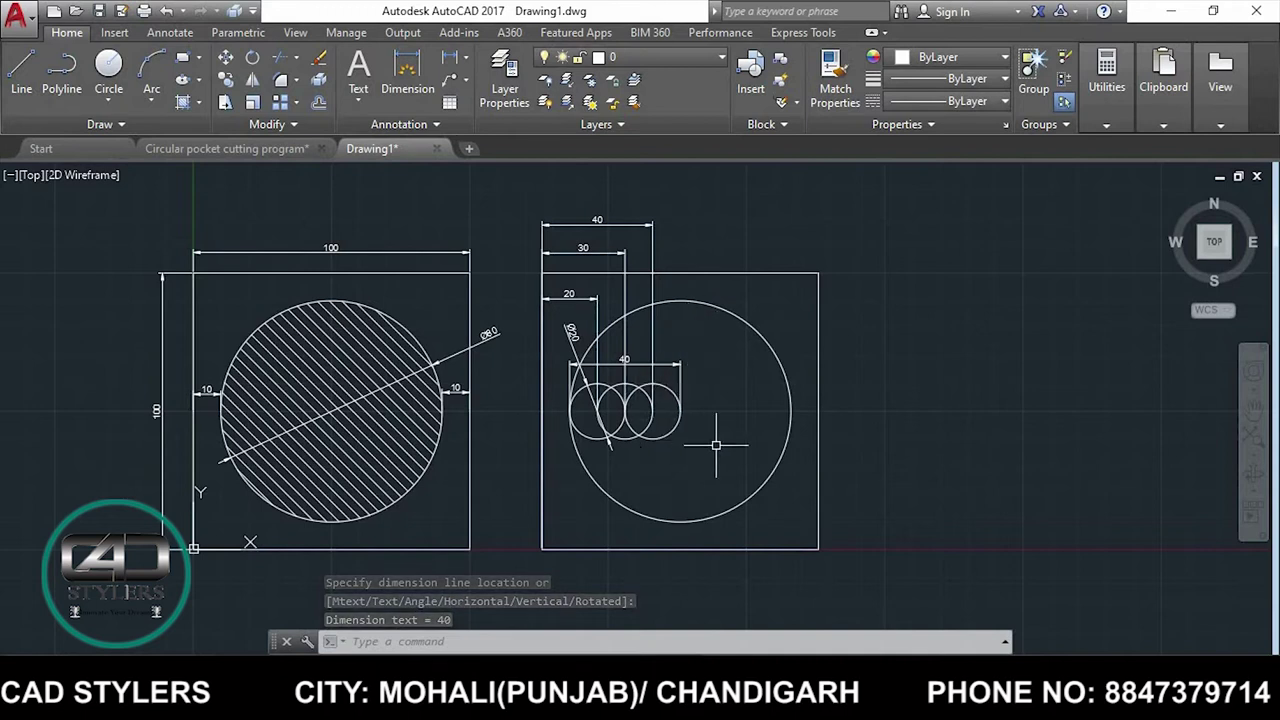
# Select all three small circles, then clear the selection.
pyautogui.click(596, 437)
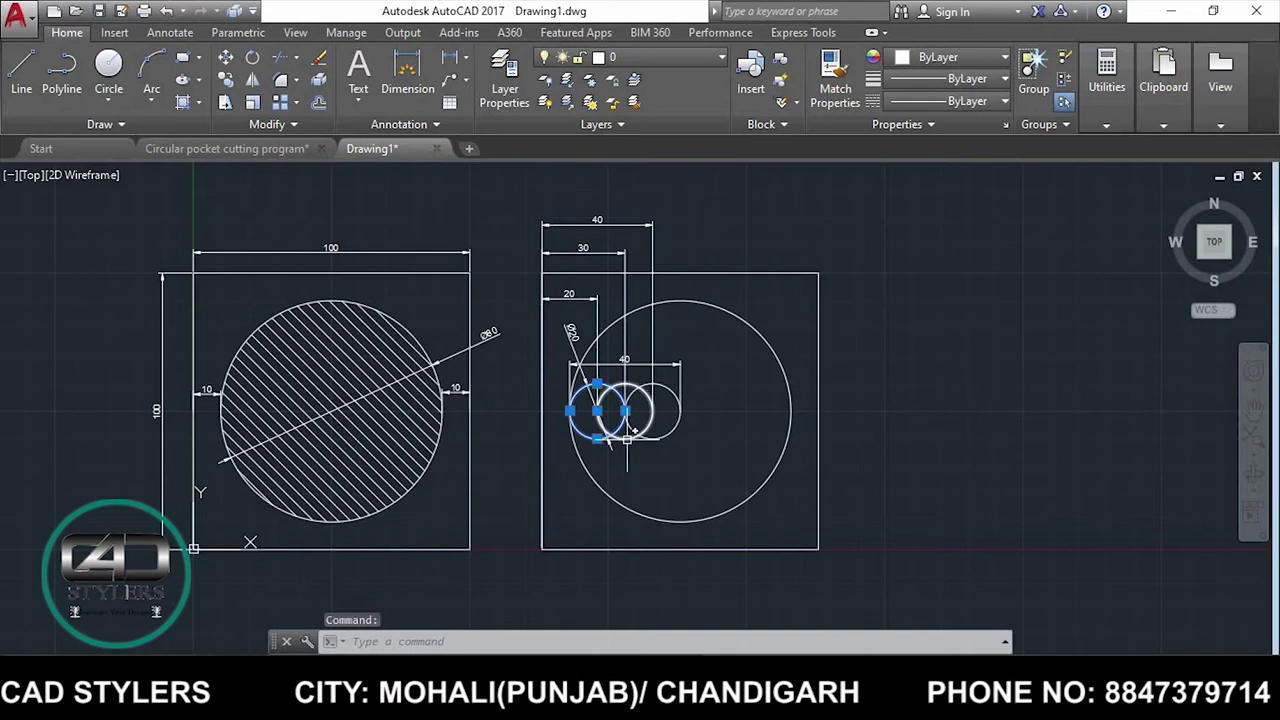
pyautogui.click(627, 438)
pyautogui.click(662, 440)
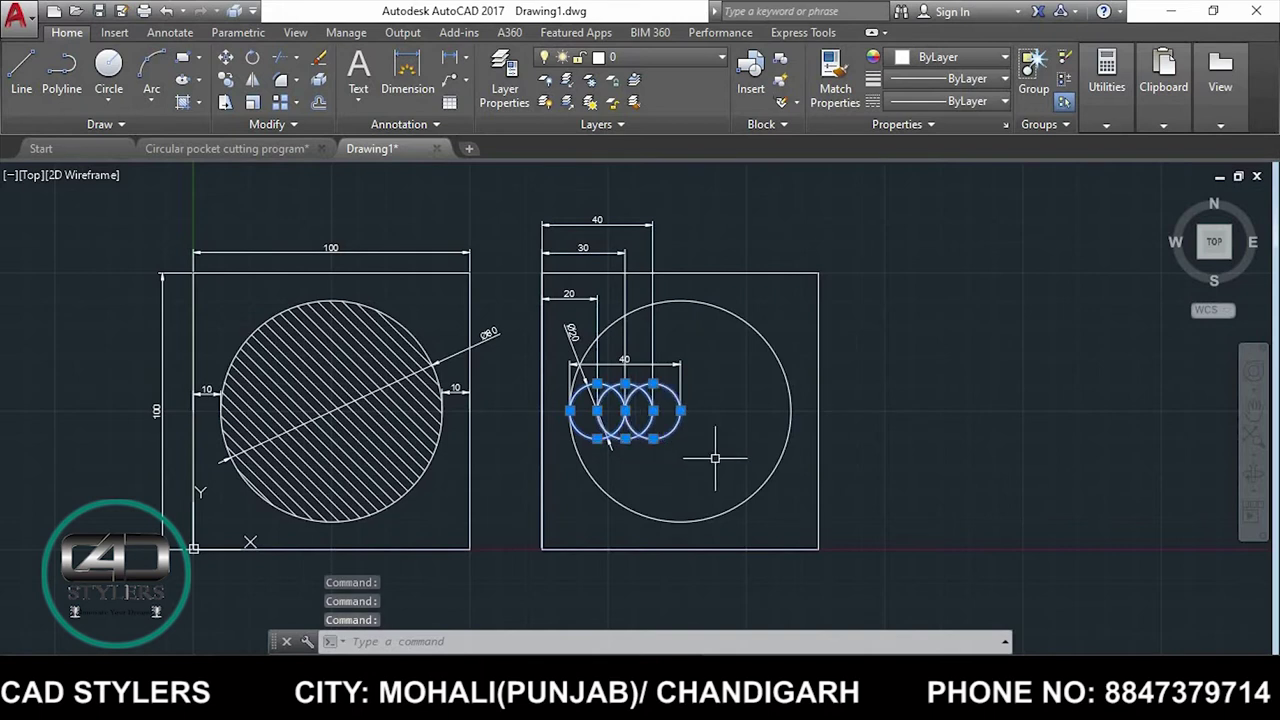
pyautogui.press('Escape')
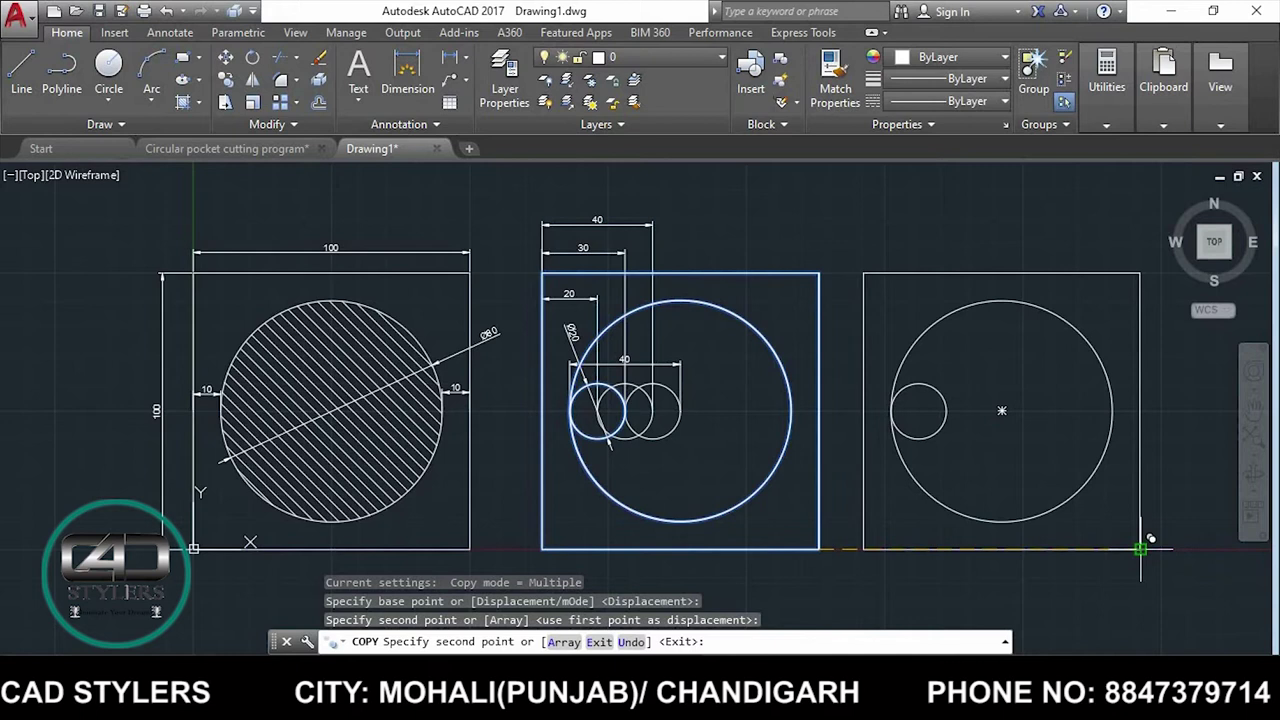
# Draw a new radius 10 circle in the right-hand drawing.
pyautogui.press('Escape')
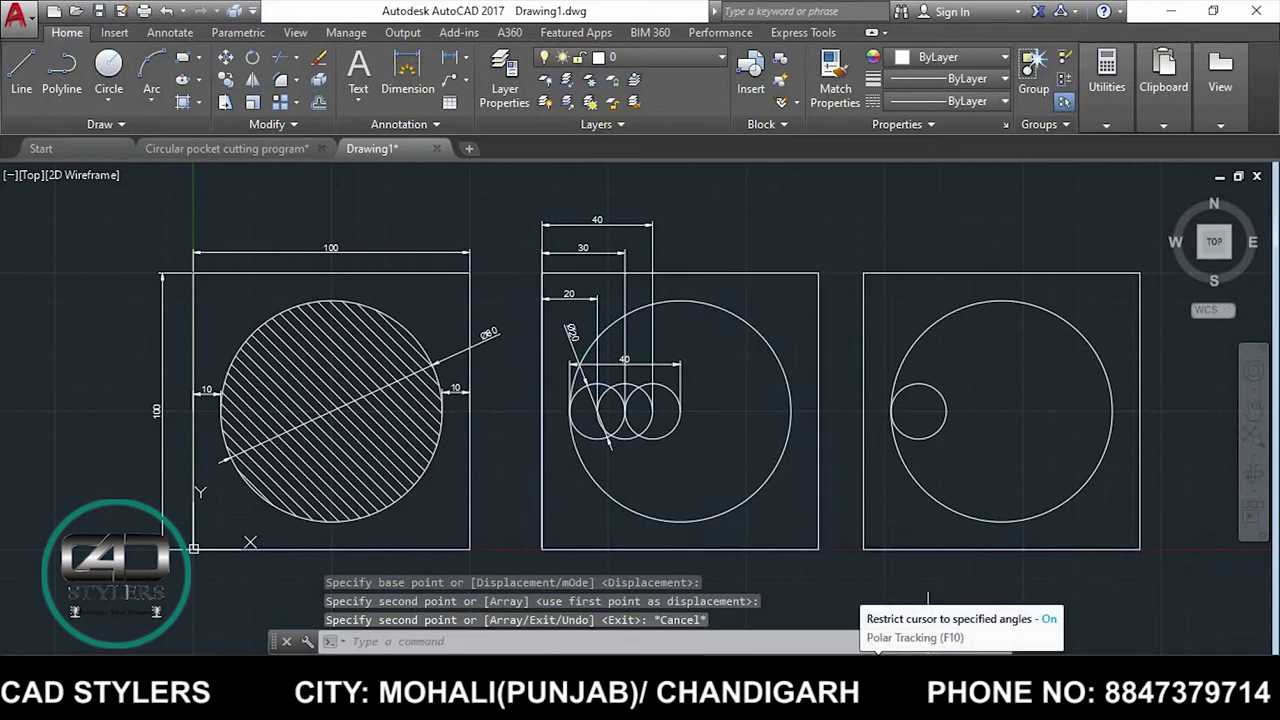
pyautogui.write('c')
pyautogui.press('Return')
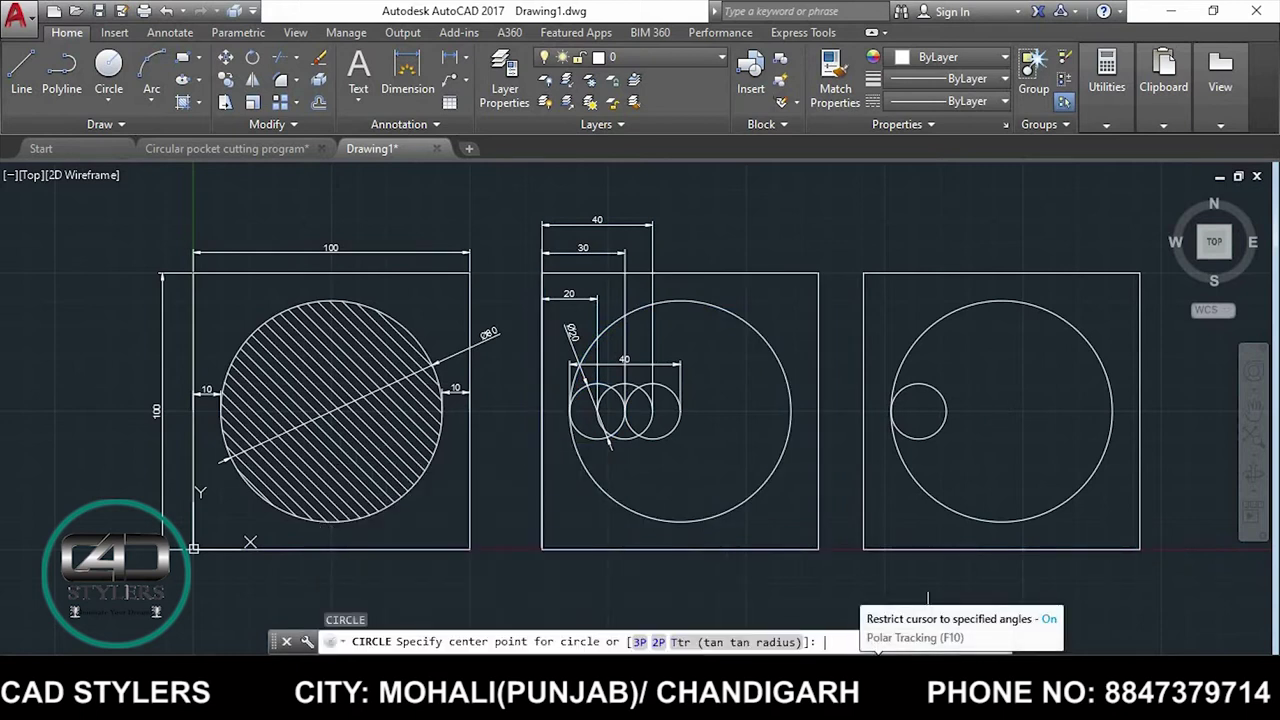
pyautogui.click(918, 410)
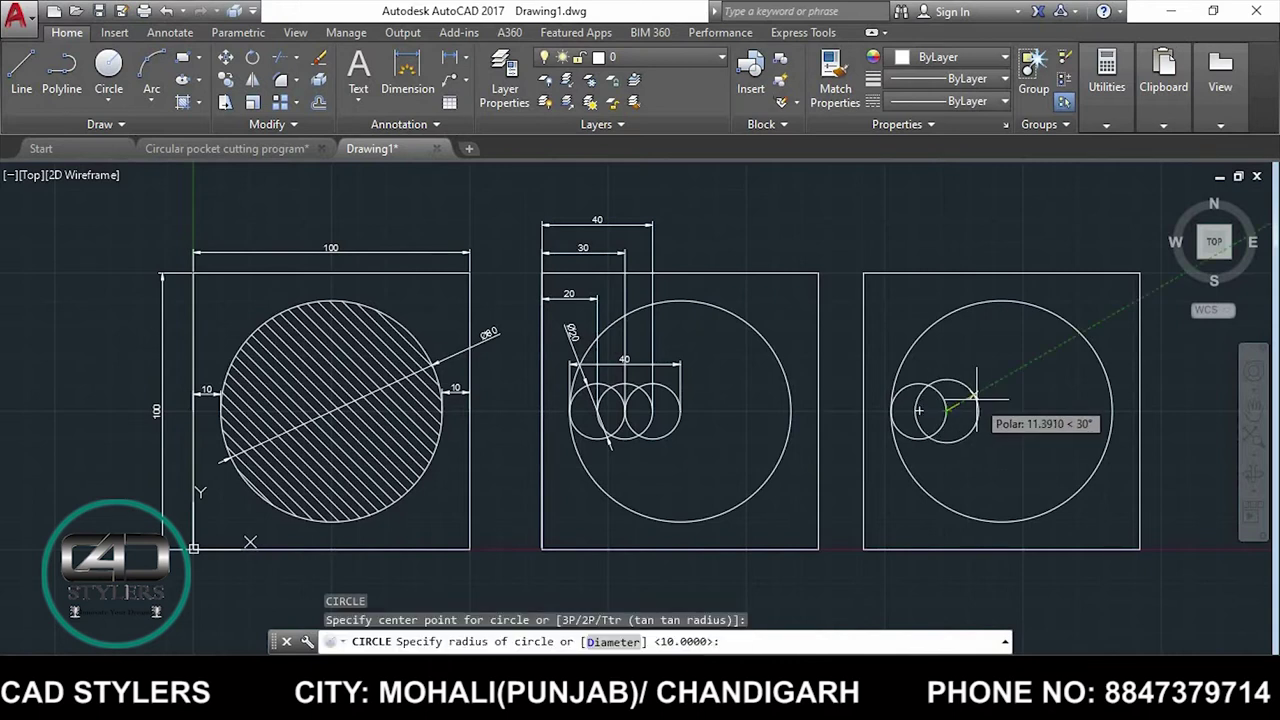
pyautogui.write('10')
pyautogui.press('Return')
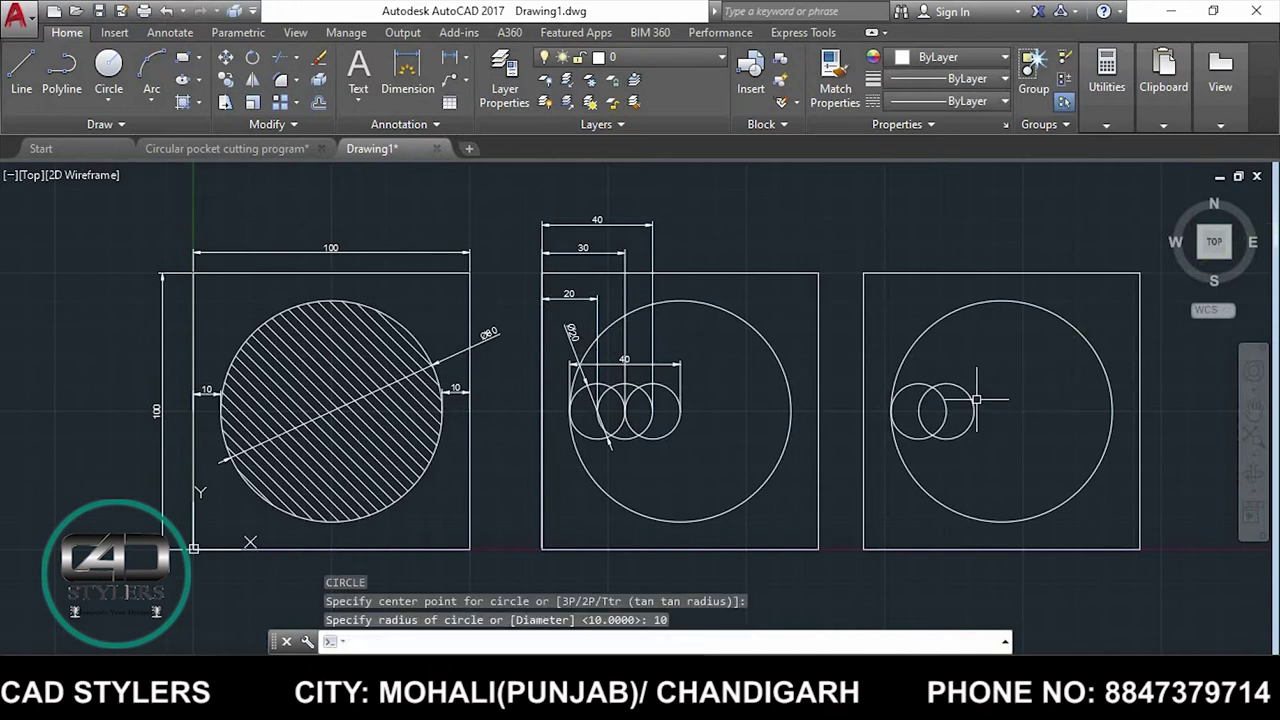
# Move the right small circle so it sits beside the left one.
pyautogui.write('m')
pyautogui.press('Return')
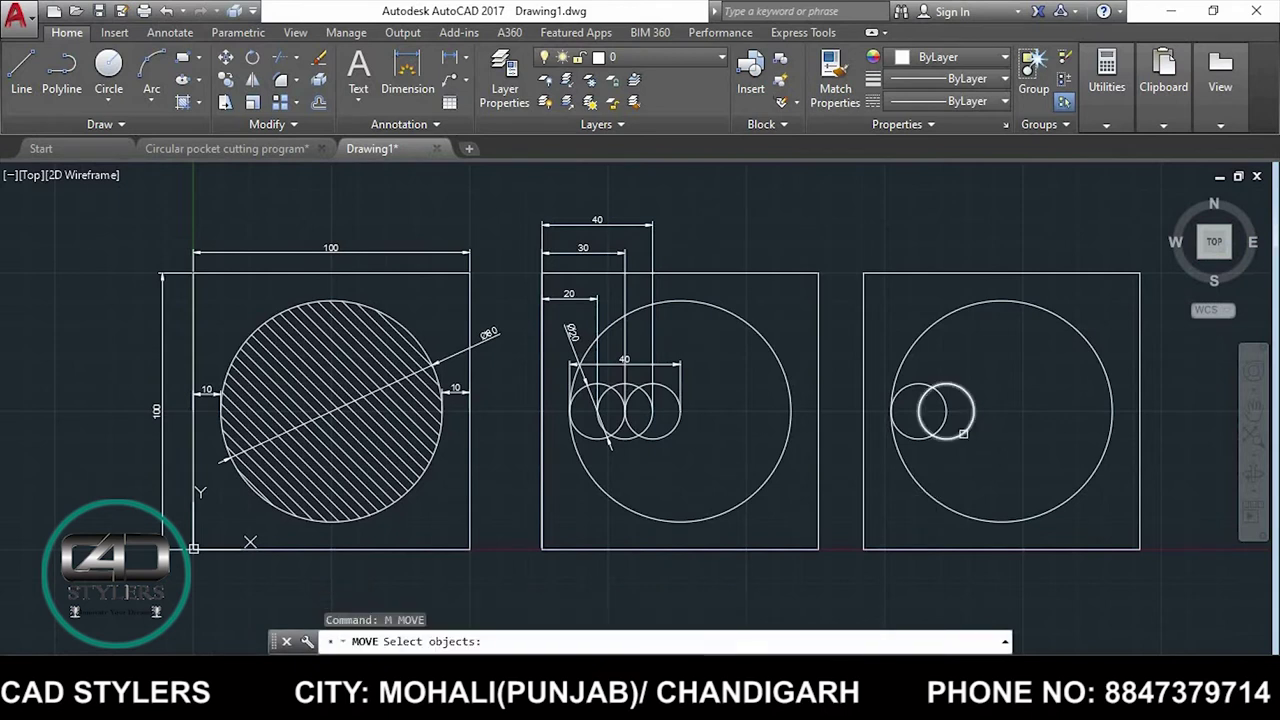
pyautogui.click(962, 433)
pyautogui.press('Return')
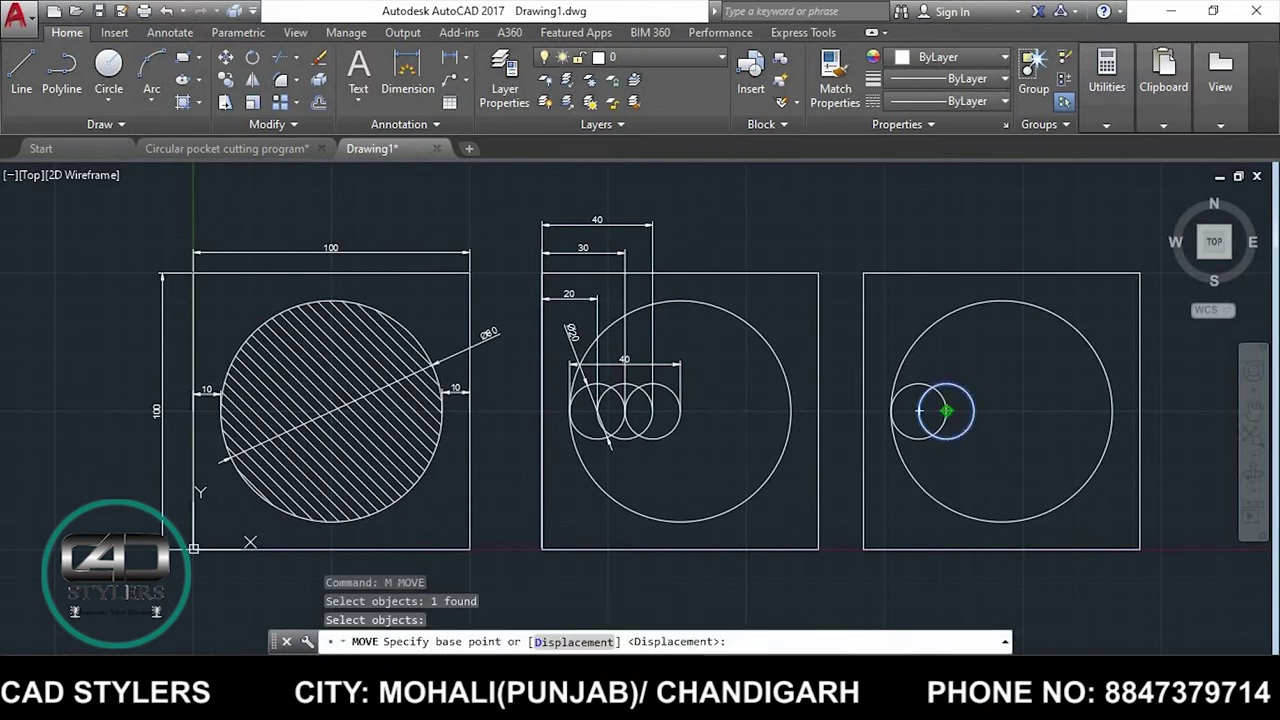
pyautogui.click(946, 410)
pyautogui.click(973, 410)
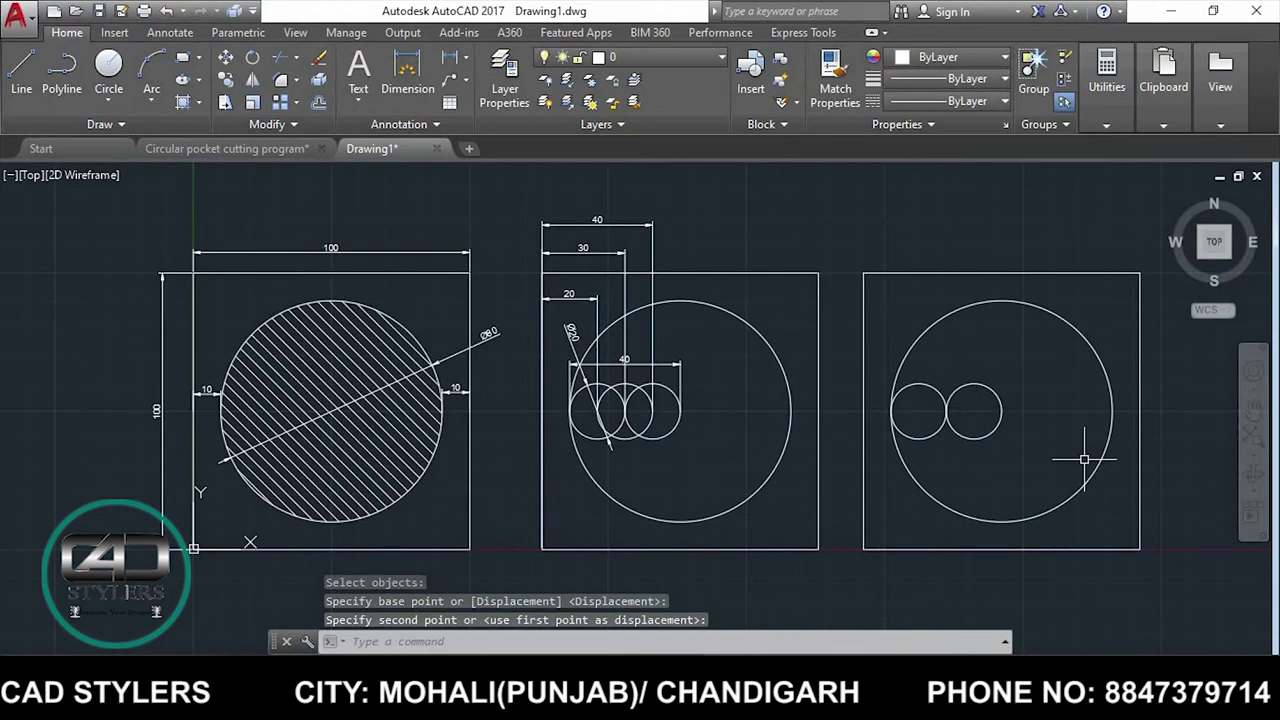
pyautogui.press('Escape')
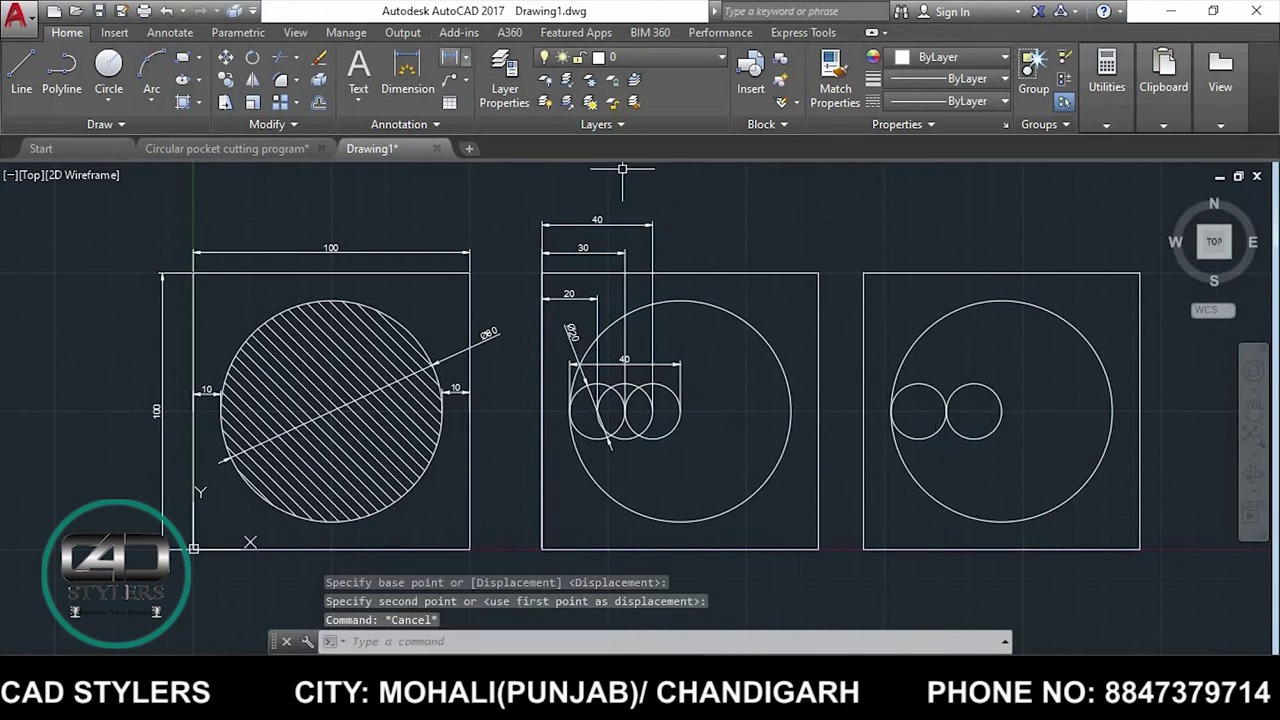
# Add a 40 linear dimension across both small circles with DLI.
pyautogui.write('dli')
pyautogui.press('Return')
pyautogui.click(891, 410)
pyautogui.click(1001, 410)
pyautogui.click(946, 368)
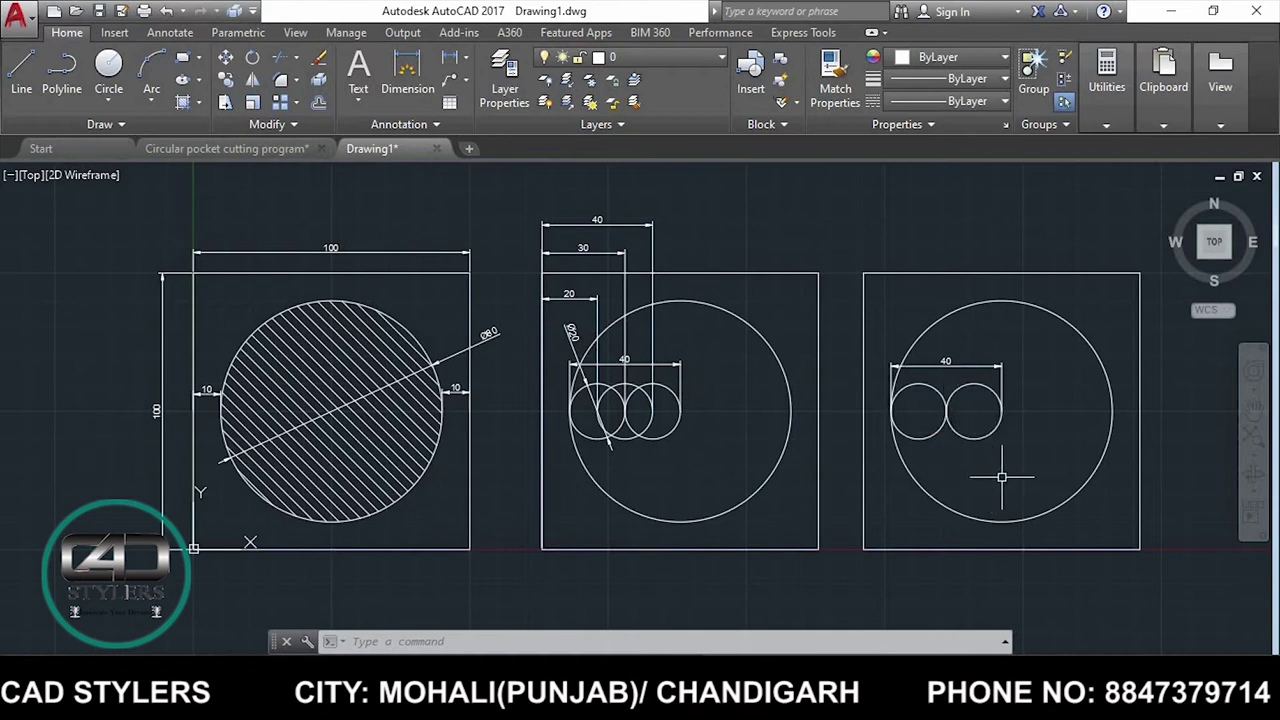
# Draw a larger circle passing through the small circles' touching point.
pyautogui.write('c')
pyautogui.press('Return')
pyautogui.click(946, 405)
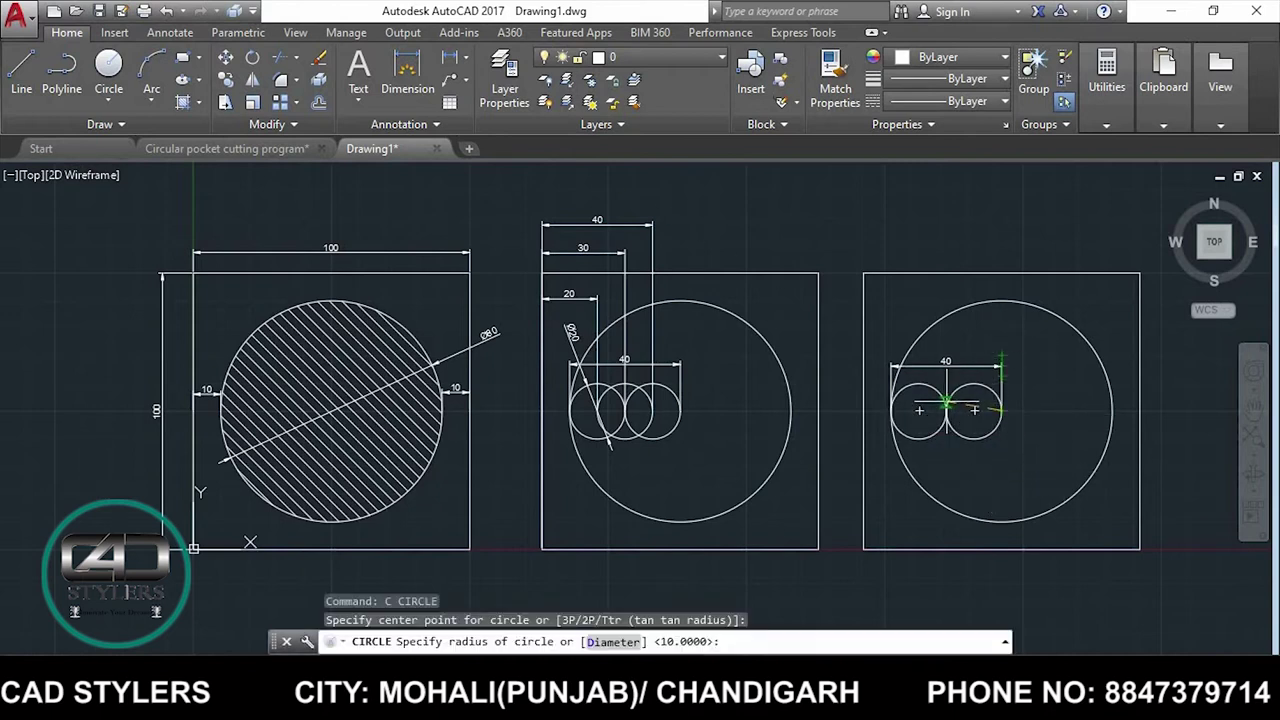
pyautogui.click(946, 405)
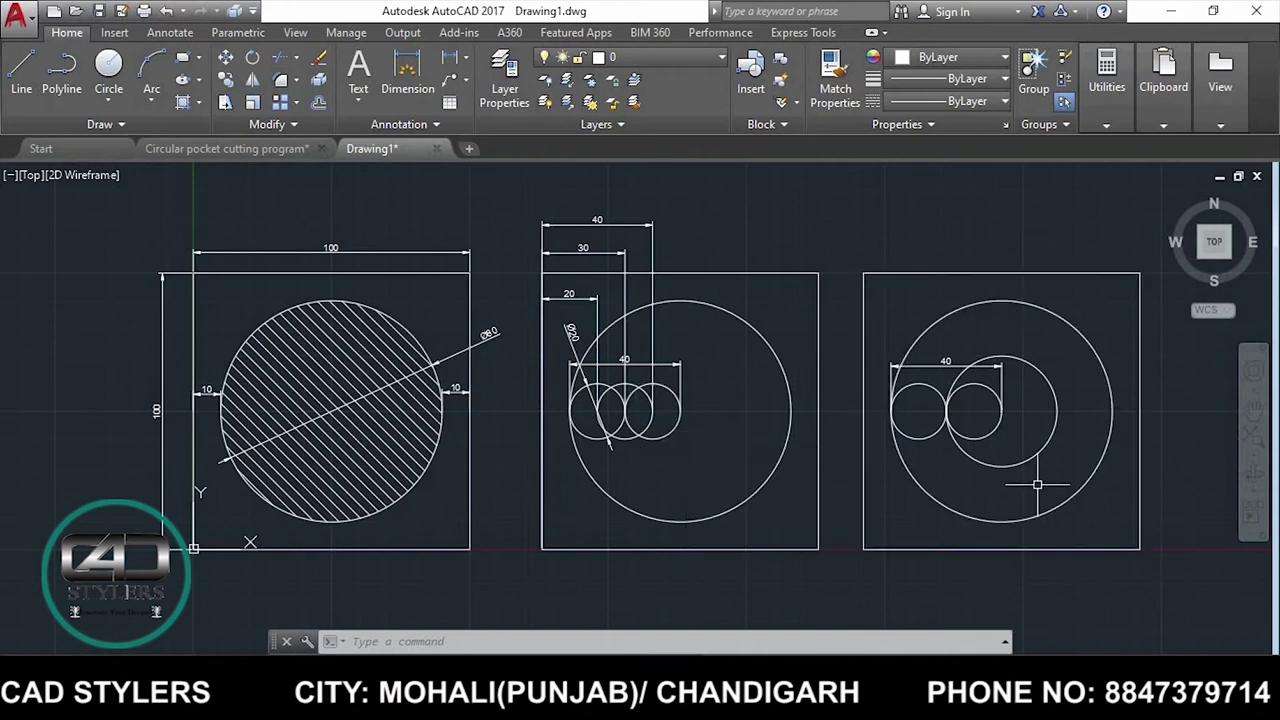
pyautogui.press('Escape')
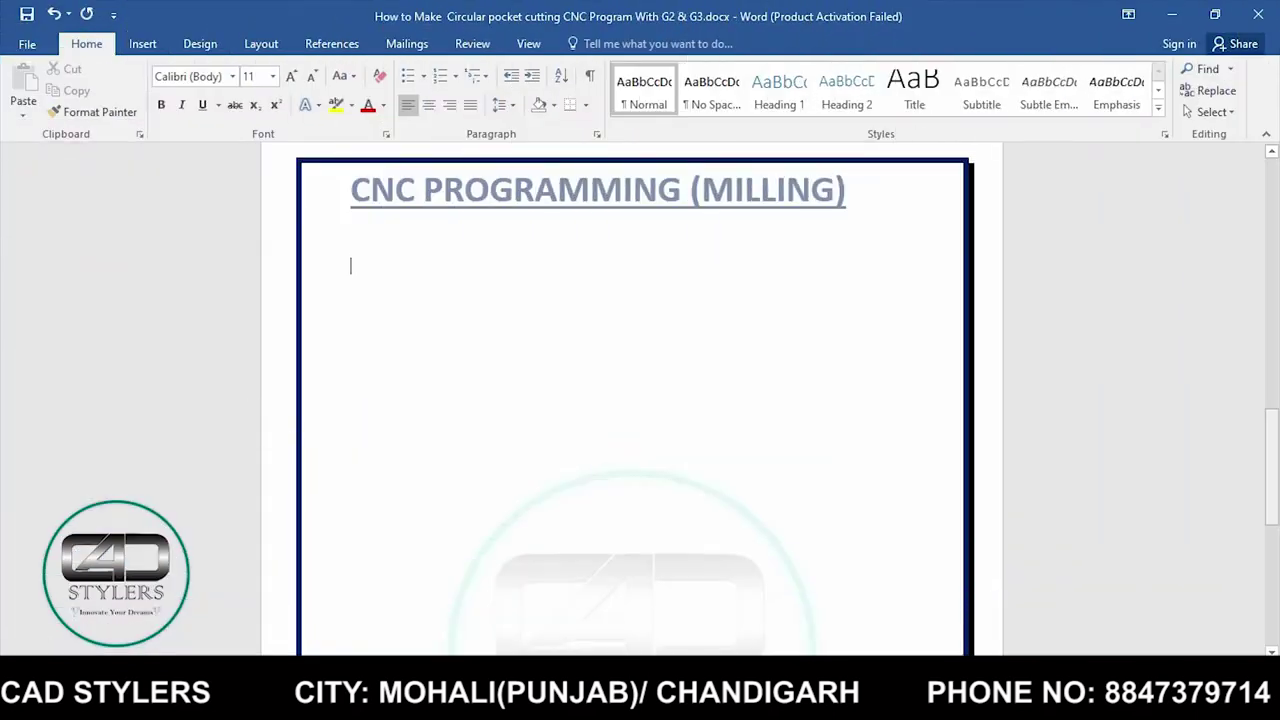
# Type the blocks O0006;, G17G21G90G94G55; and T01M06; on separate lines.
pyautogui.write('O00')
pyautogui.write('06')
pyautogui.write(';')
pyautogui.press('Return')
pyautogui.write('G17G')
pyautogui.write('21G90G')
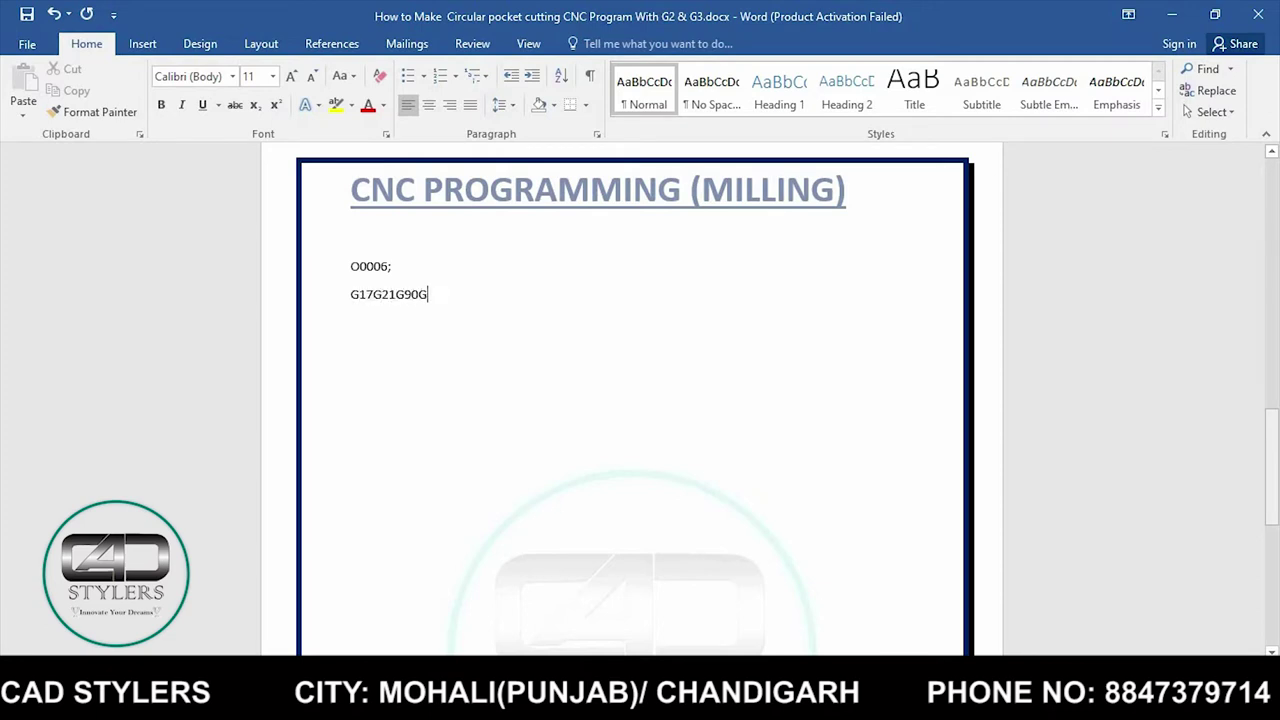
pyautogui.write('94G')
pyautogui.write('55;')
pyautogui.press('Return')
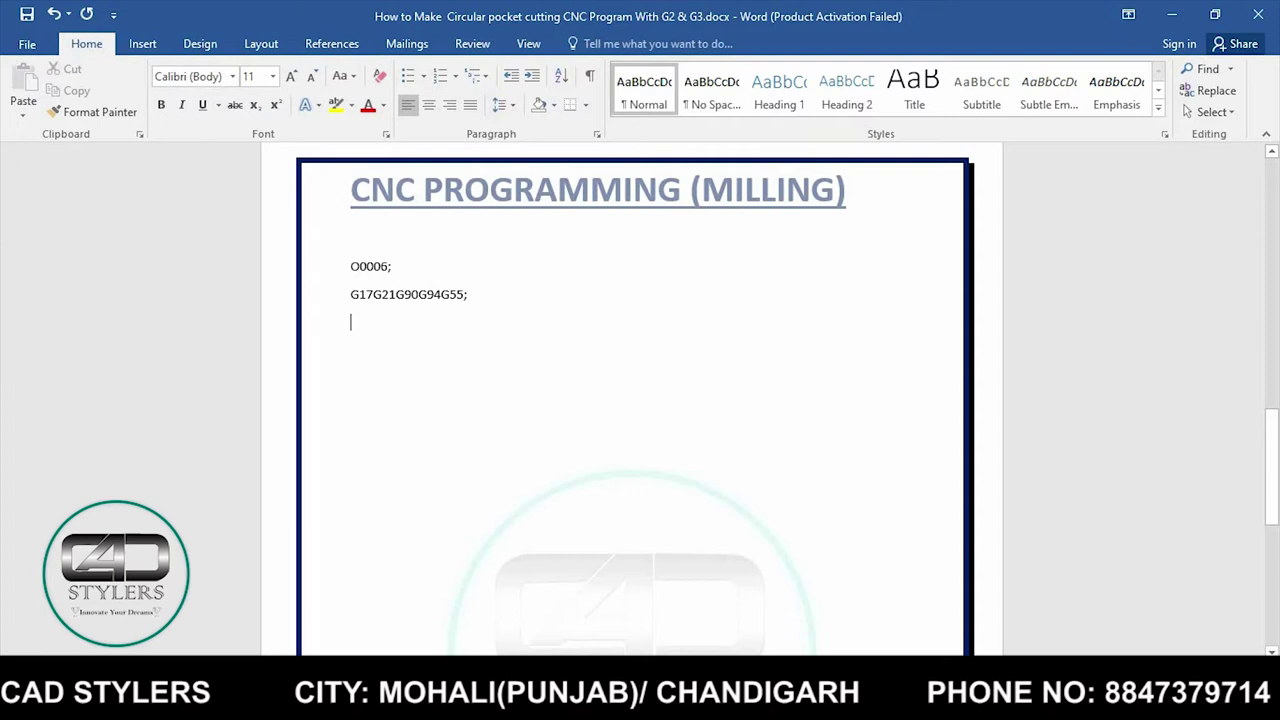
pyautogui.moveTo(464, 294); pyautogui.dragTo(450, 294)
pyautogui.click(468, 294)
pyautogui.press('Return')
pyautogui.write('T01M06')
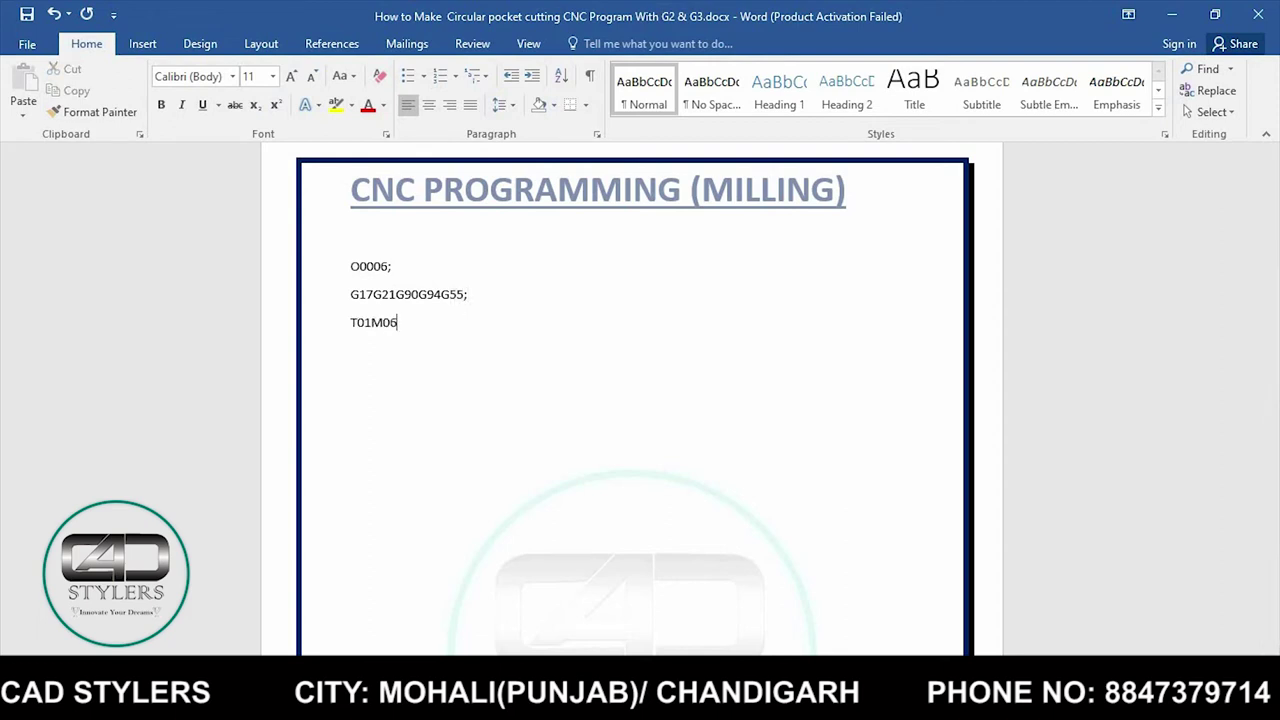
pyautogui.write(';')
pyautogui.press('Return')
# Add S2000M03; and G0X20Y50;, checking the AutoCAD drawing for the start position.
pyautogui.write('S2000')
pyautogui.write('M03; ')
pyautogui.write('G0')
pyautogui.write('X')
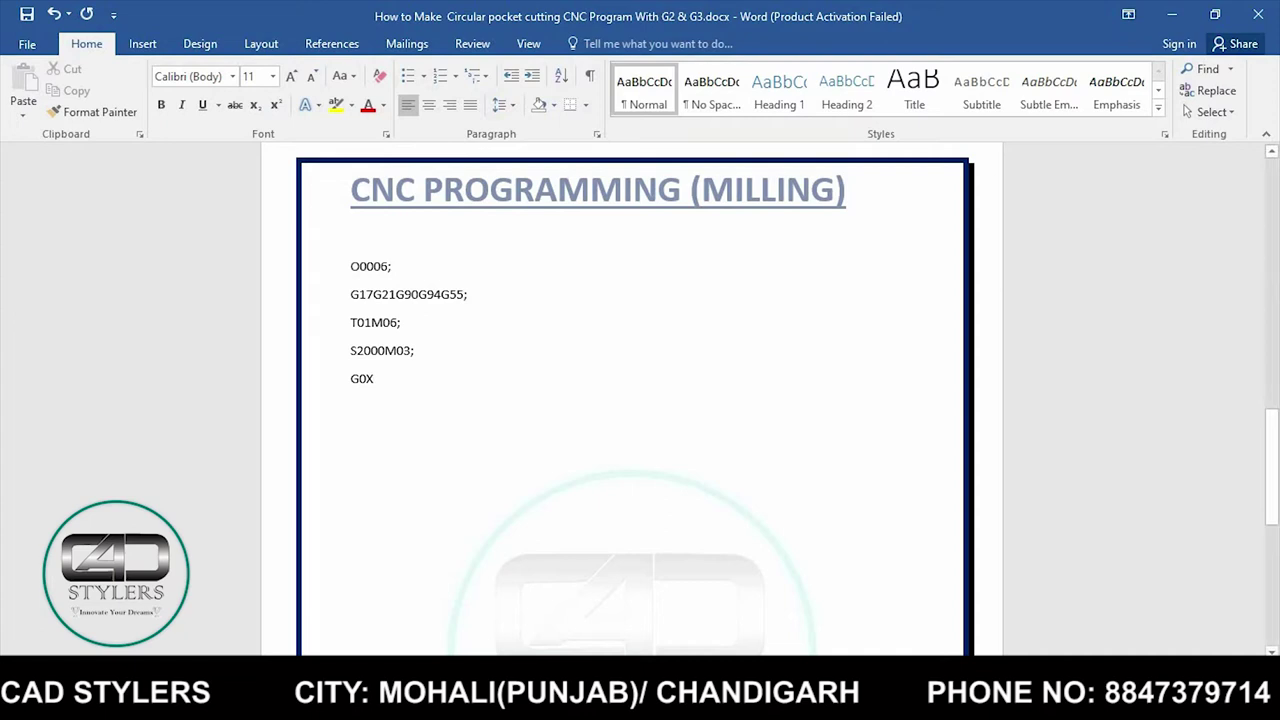
pyautogui.click(950, 610)
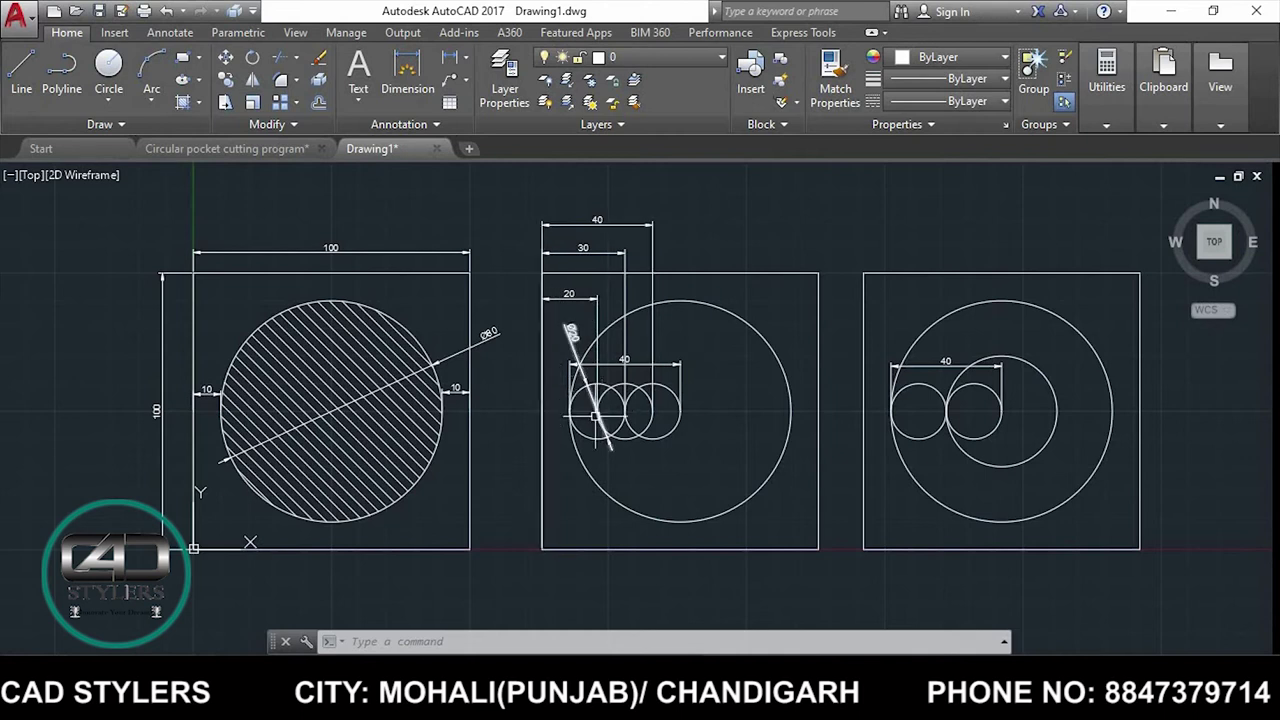
pyautogui.moveTo(812, 615)
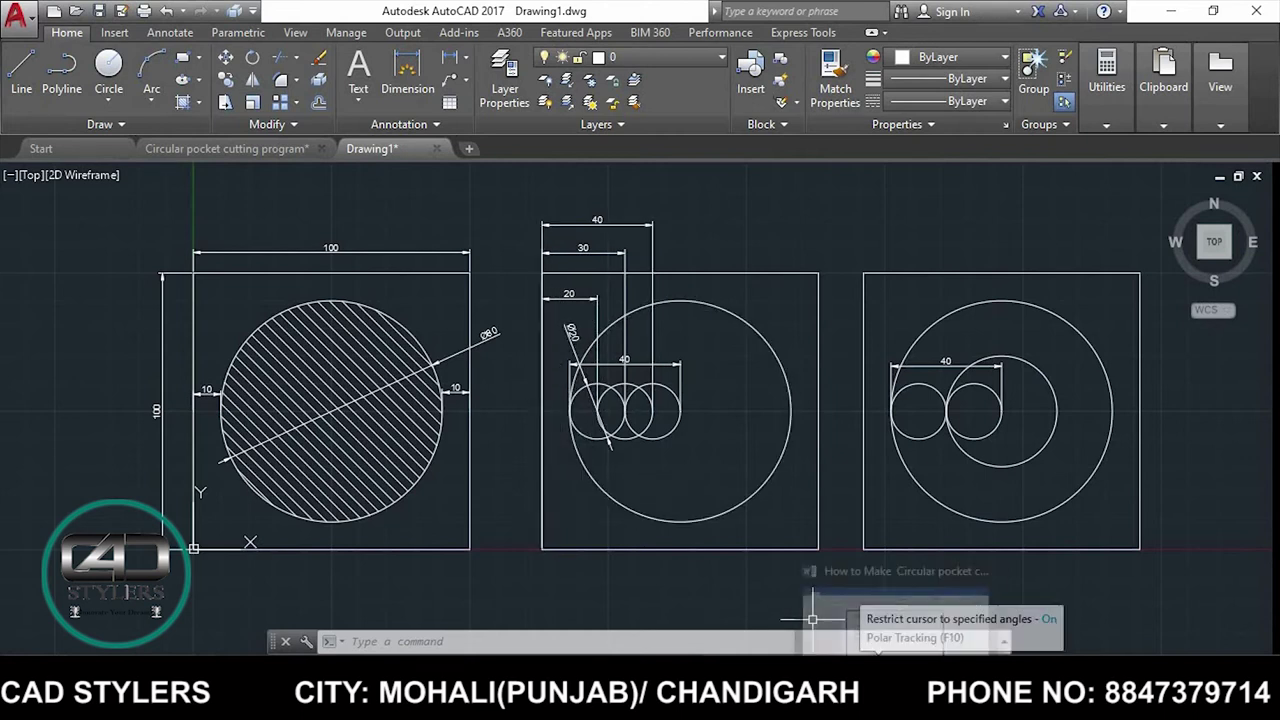
pyautogui.click(880, 600)
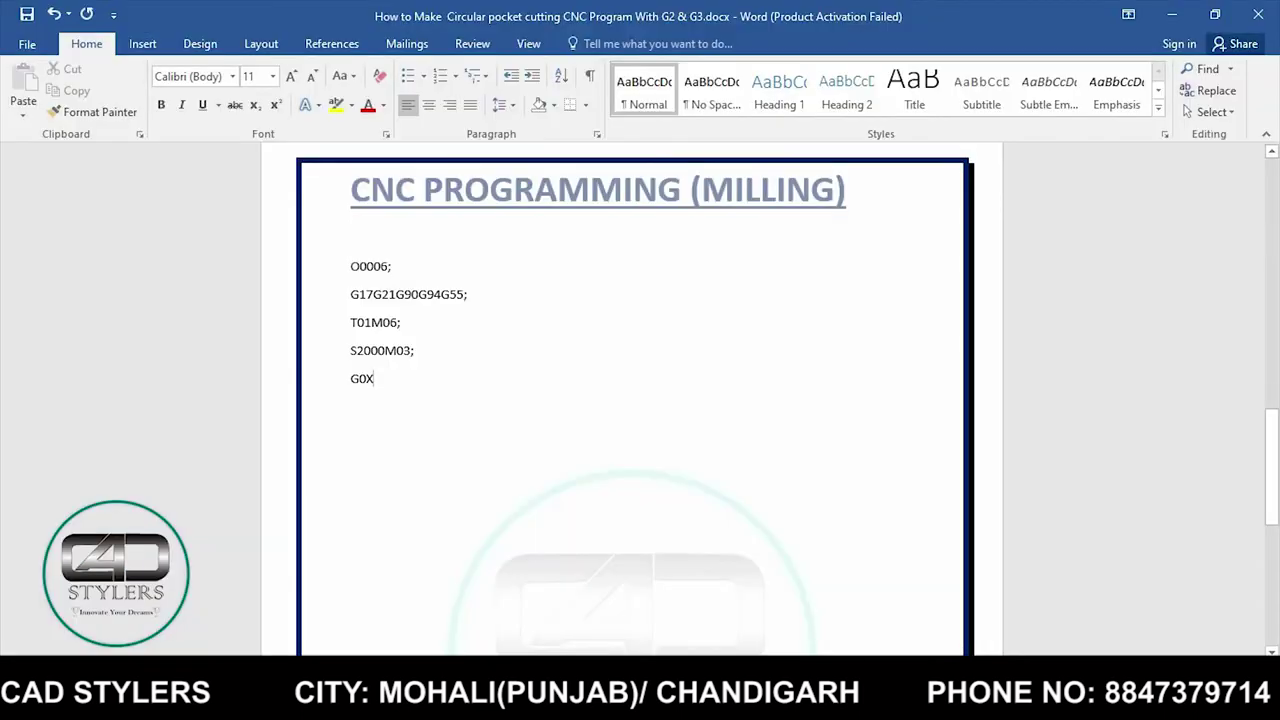
pyautogui.write('2')
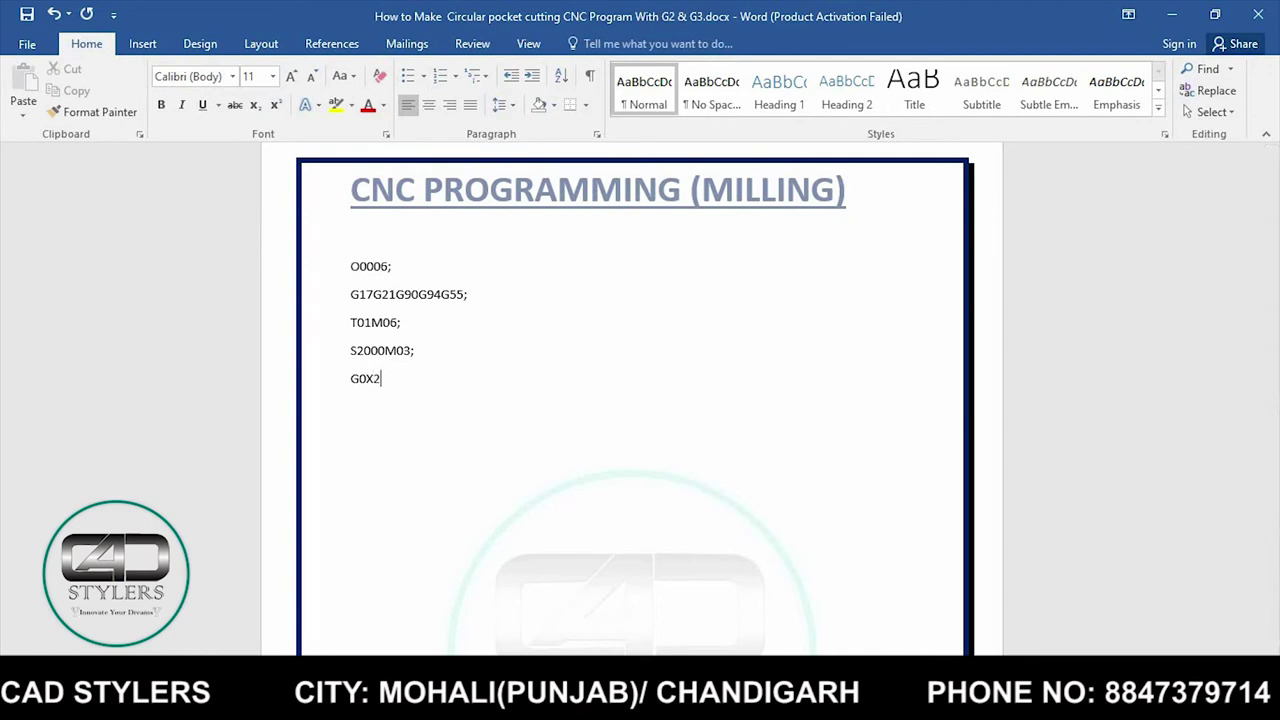
pyautogui.write('0Y5')
pyautogui.write('0;')
pyautogui.press('Return')
# Add Z2;, G1Z0F200M08; and Z-2;, then begin the next line with G3.
pyautogui.write('Z2;')
pyautogui.press('Return')
pyautogui.write('G1')
pyautogui.write('Z0F200')
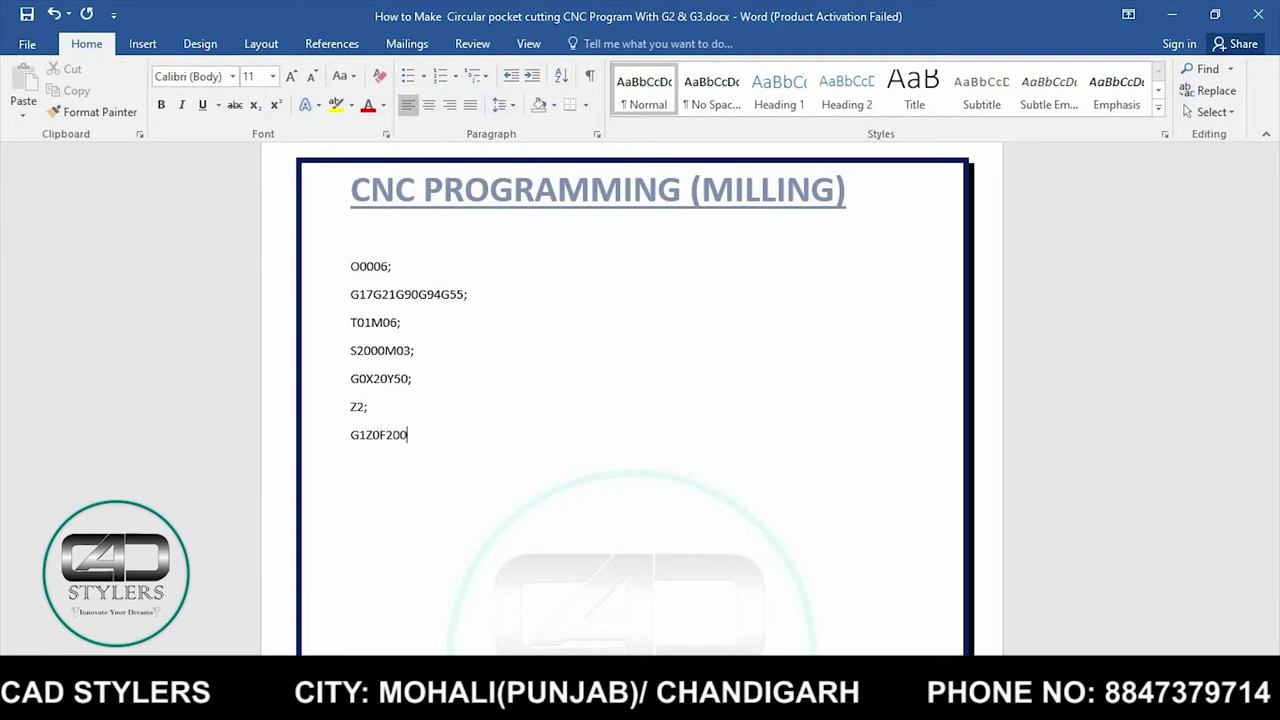
pyautogui.write('M08;')
pyautogui.press('Return')
pyautogui.write('Z-')
pyautogui.write('2;')
pyautogui.press('Return')
pyautogui.write('G3')
# Dimension 80 from the square's bottom-left corner to the rightmost circle's centre, placed above.
pyautogui.click(914, 606)
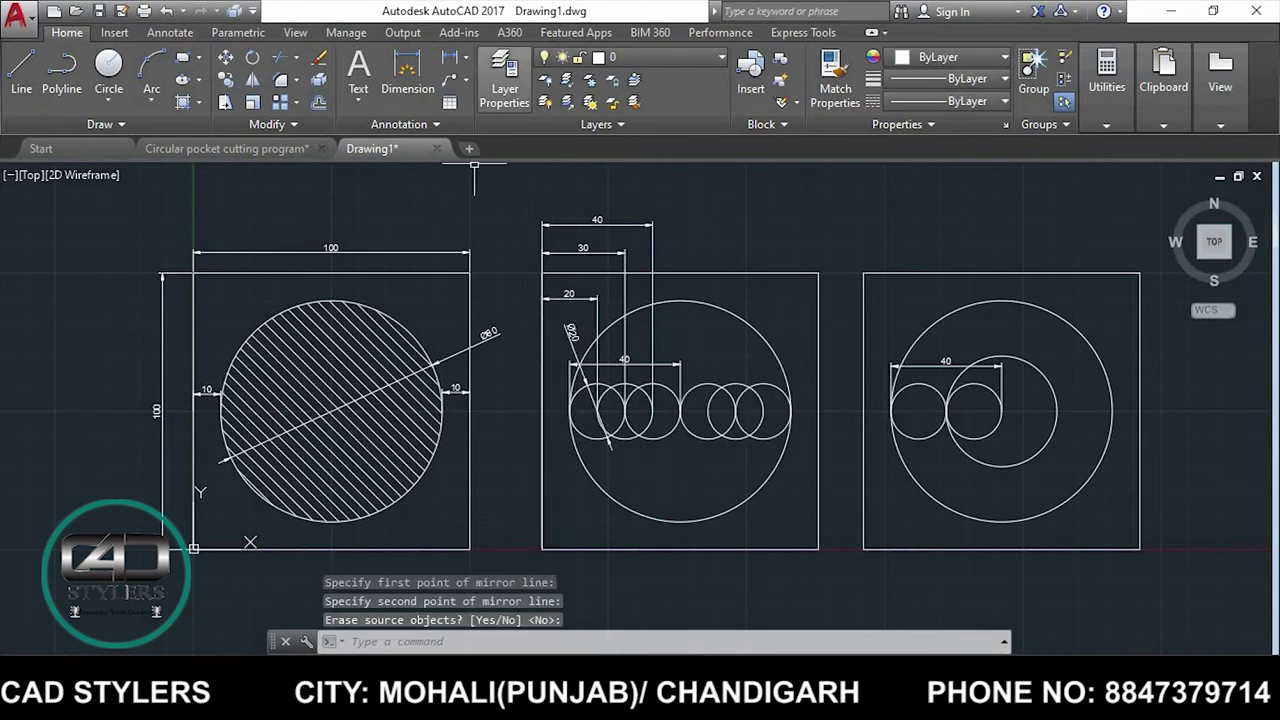
pyautogui.click(450, 57)
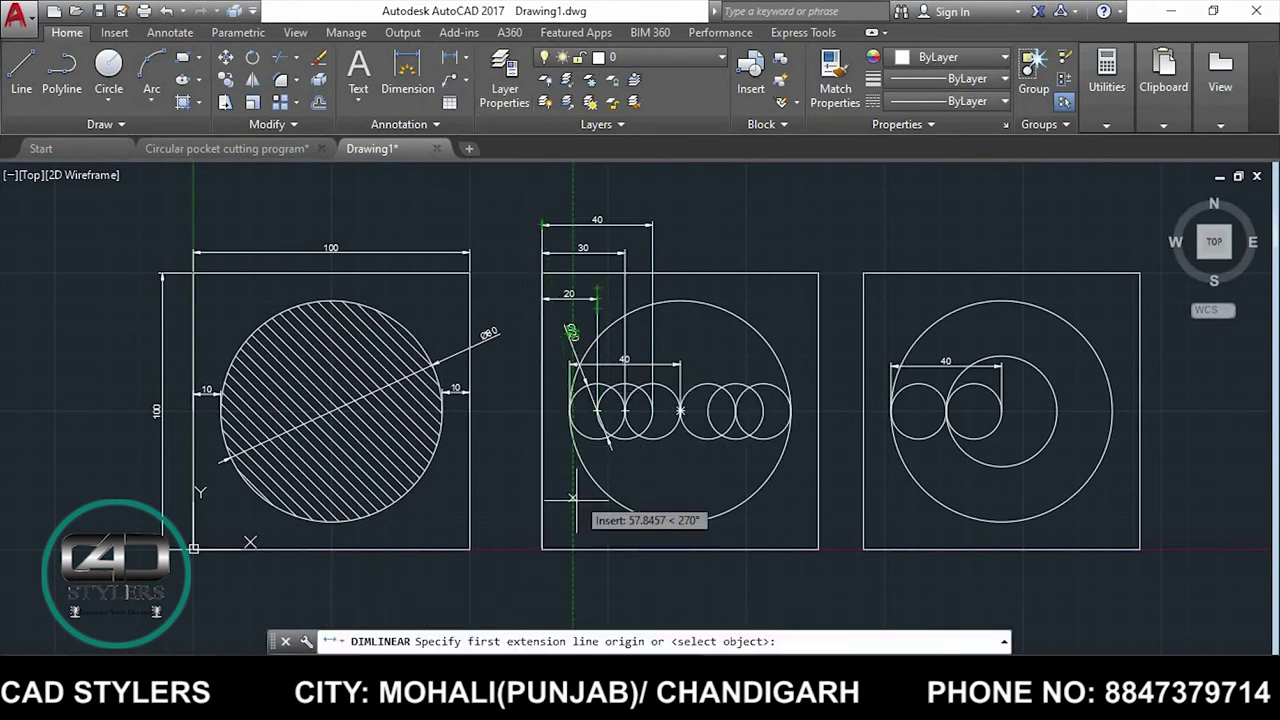
pyautogui.click(542, 548)
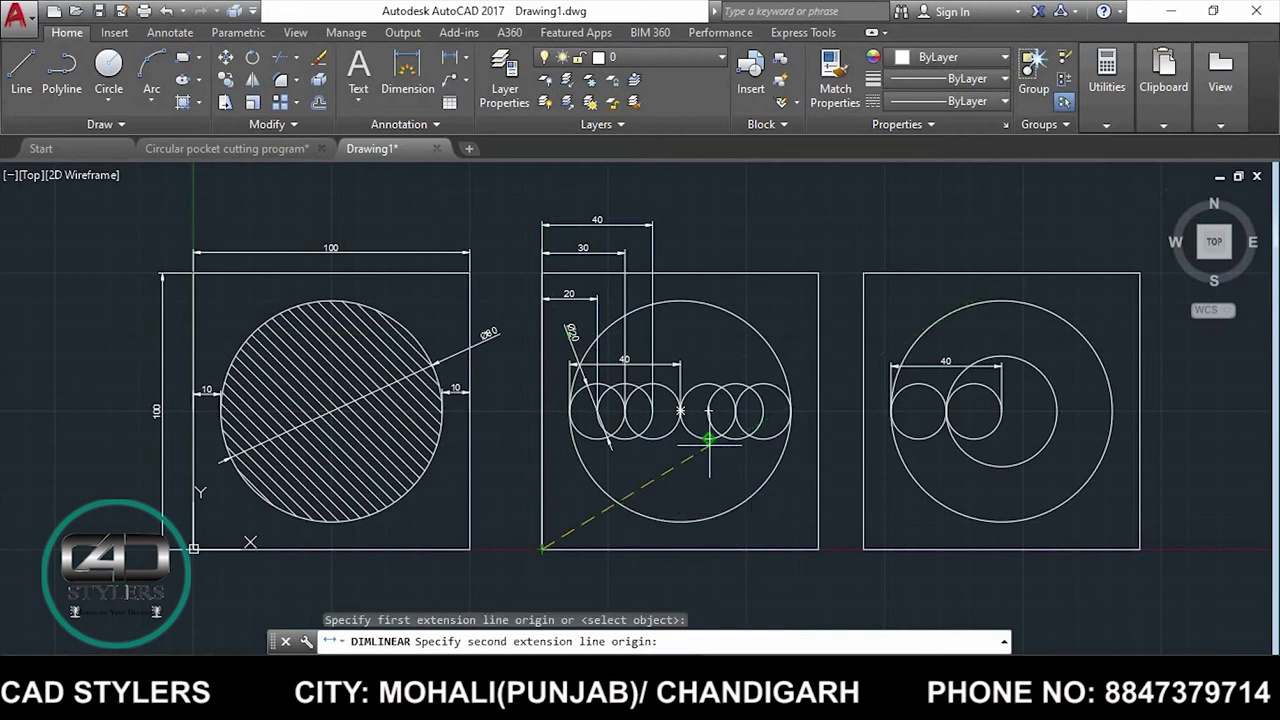
pyautogui.click(763, 410)
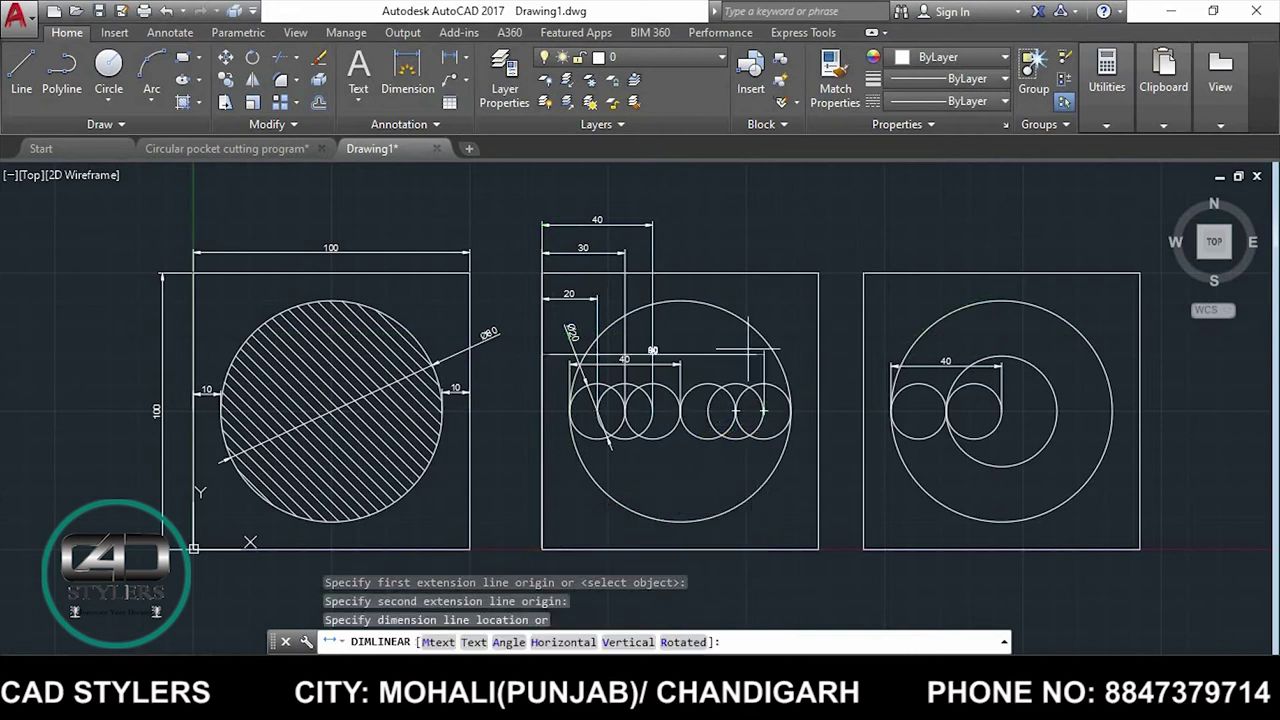
pyautogui.click(740, 195)
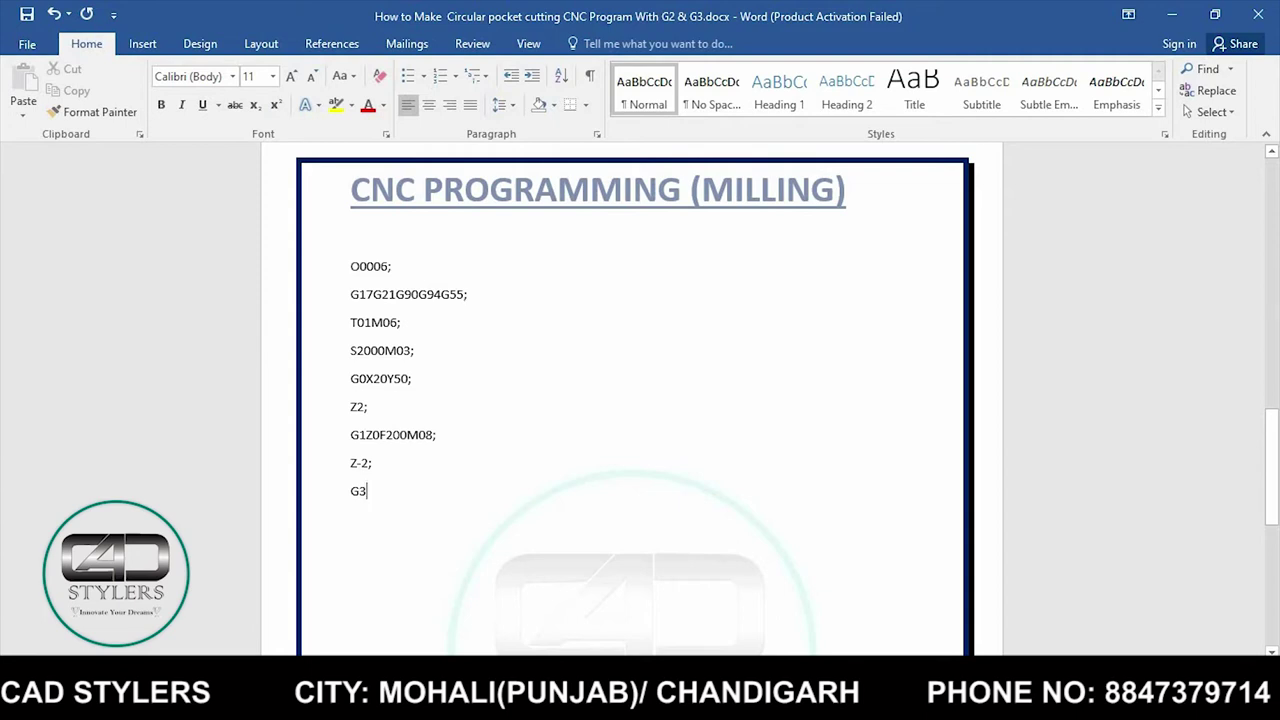
# Extend the arc line with X80Y50R, then return to Drawing1 in AutoCAD.
pyautogui.write('X')
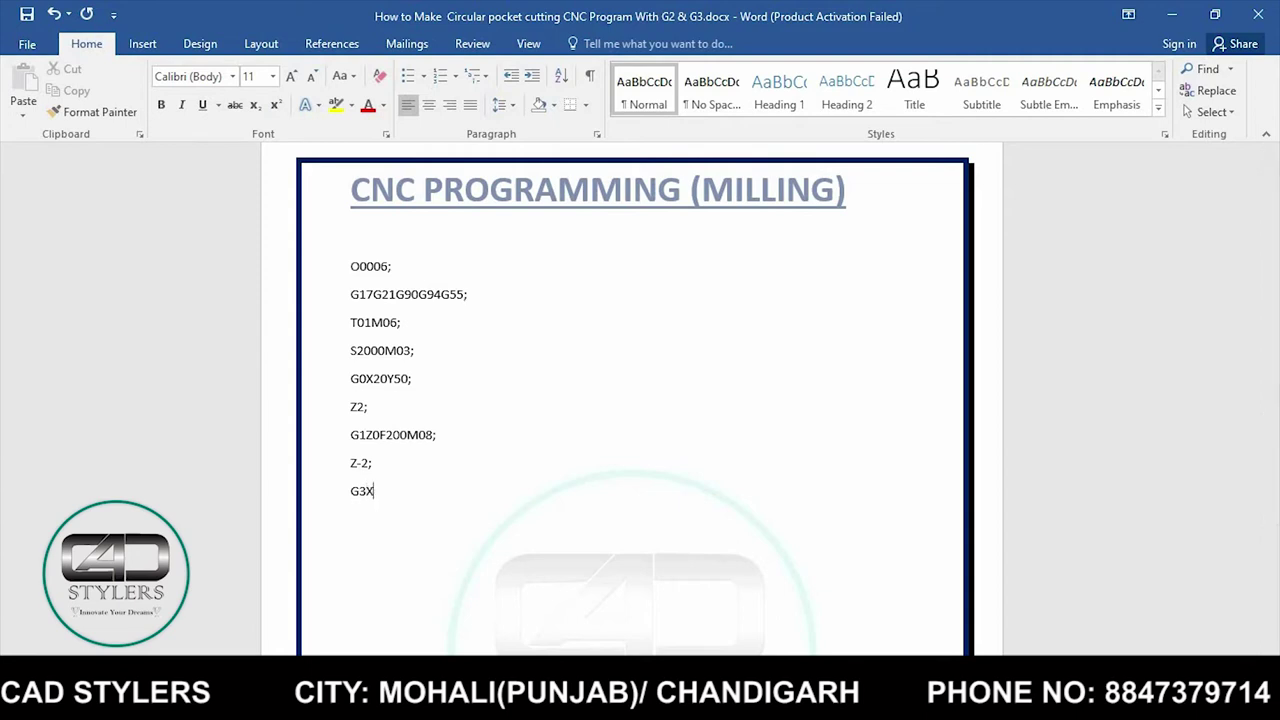
pyautogui.write('80Y')
pyautogui.write('50')
pyautogui.write('R')
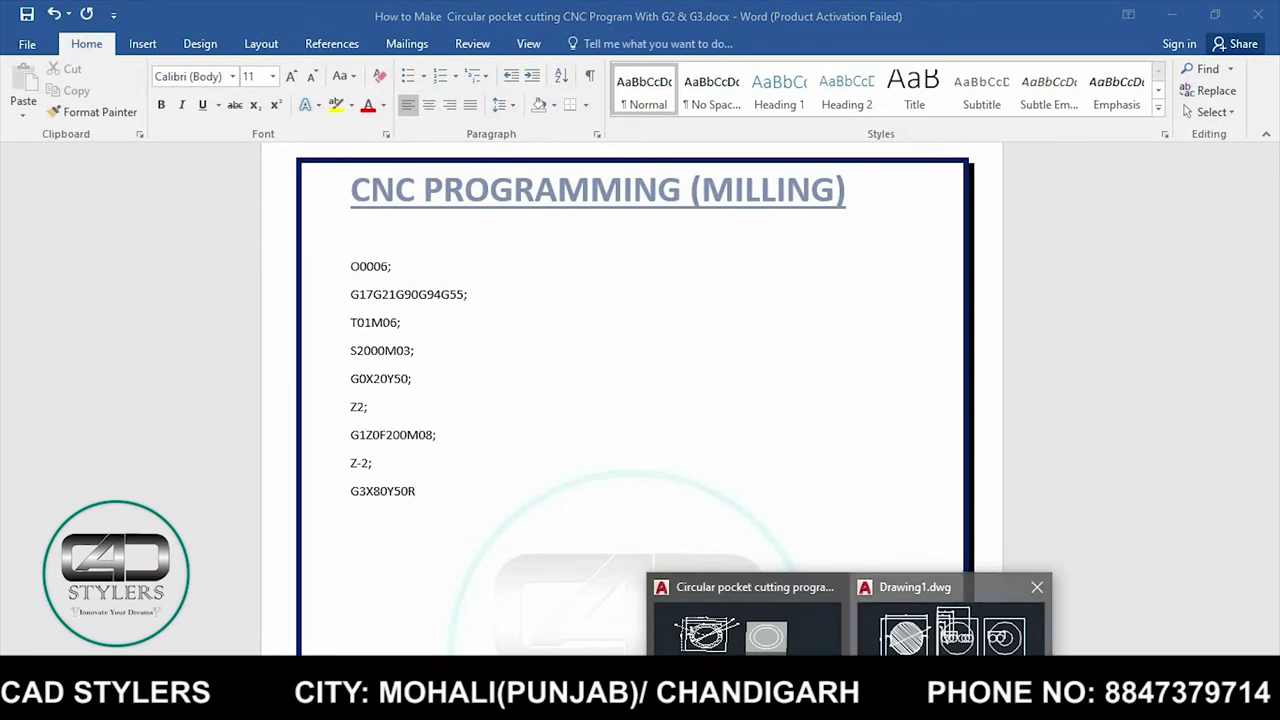
pyautogui.click(915, 635)
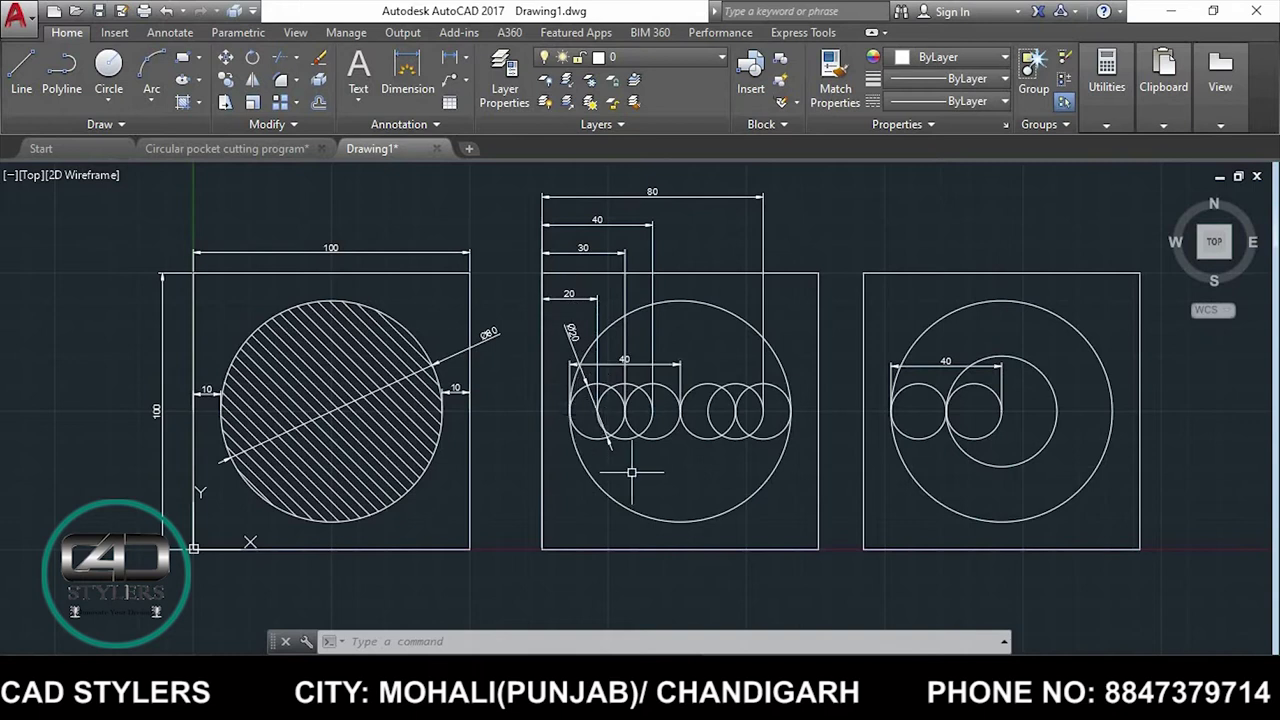
# Draw a circle from the pocket's centre out to the outer small circles.
pyautogui.press('Return')
pyautogui.click(600, 450)
pyautogui.click(610, 455)
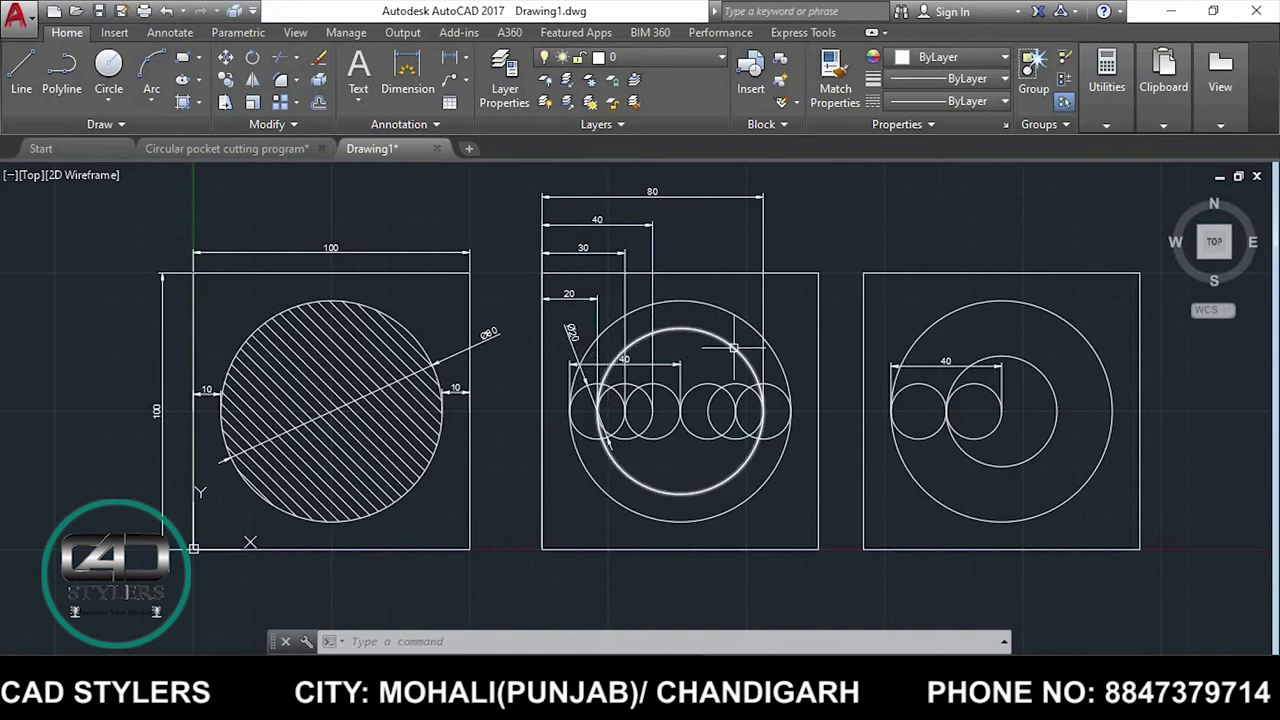
# Label the new circle's R30 radius and add R30 to the Word arc line.
pyautogui.click(687, 494)
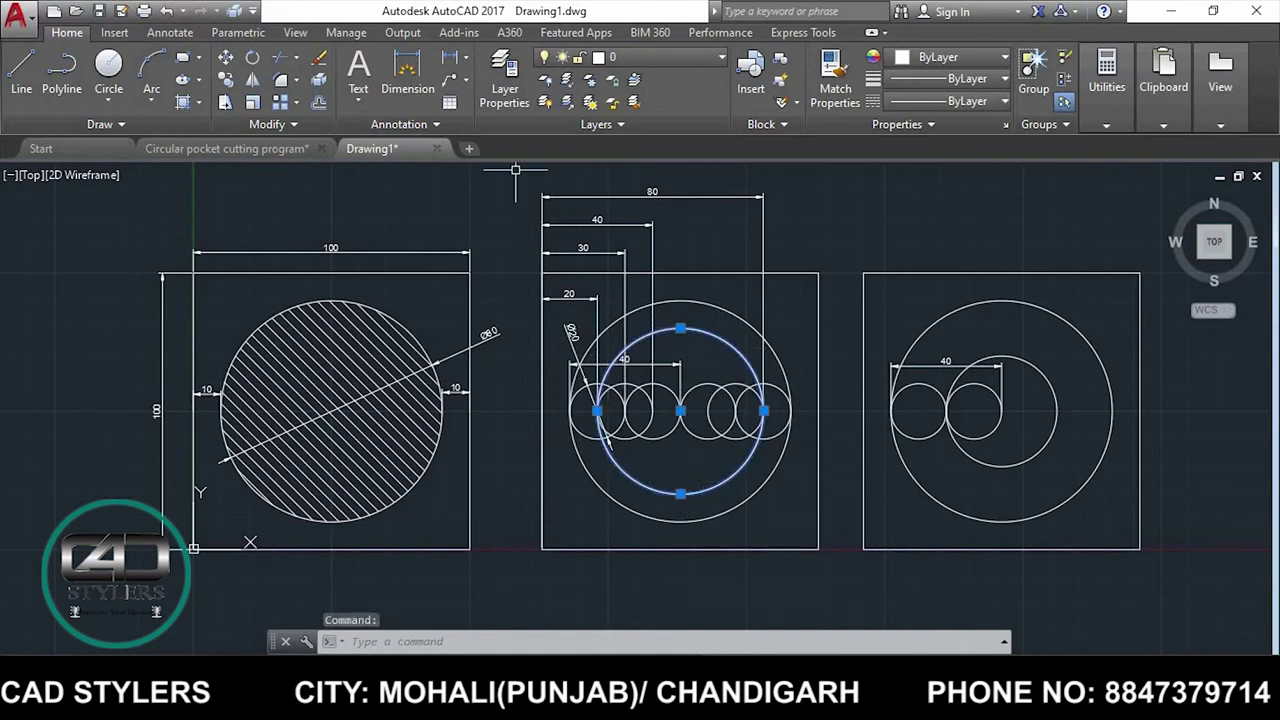
pyautogui.click(465, 58)
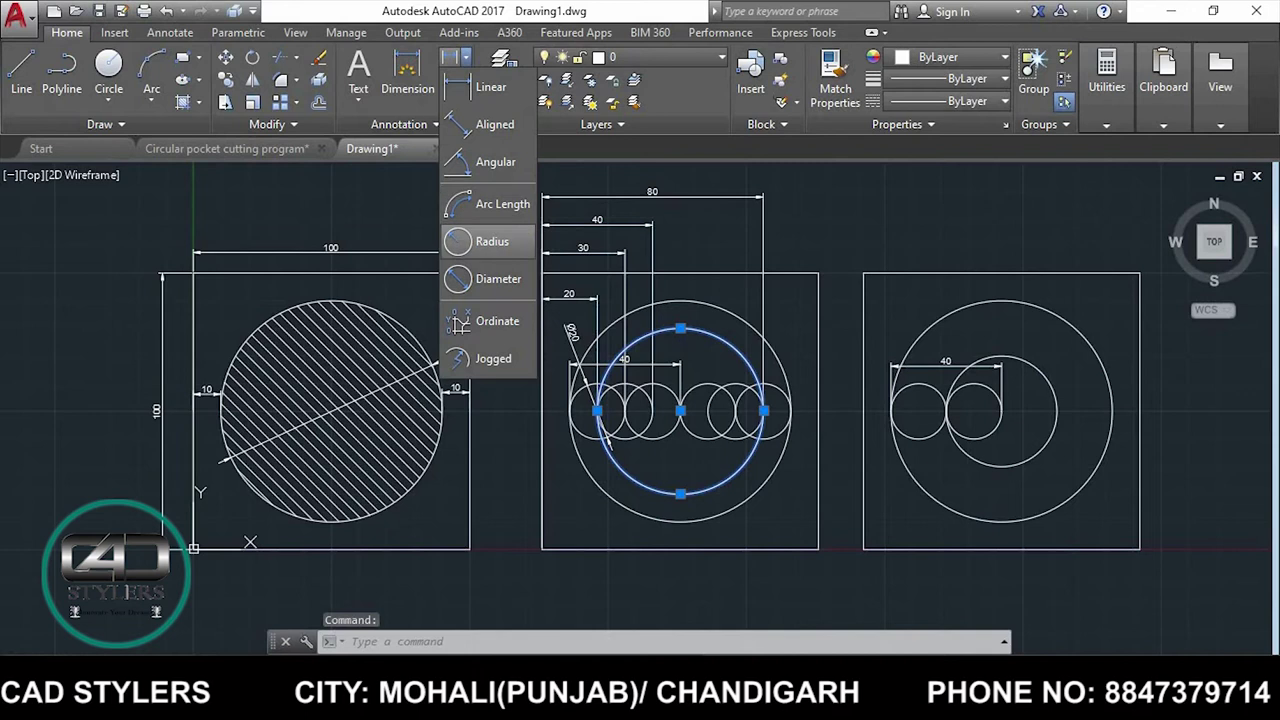
pyautogui.click(492, 241)
pyautogui.click(648, 487)
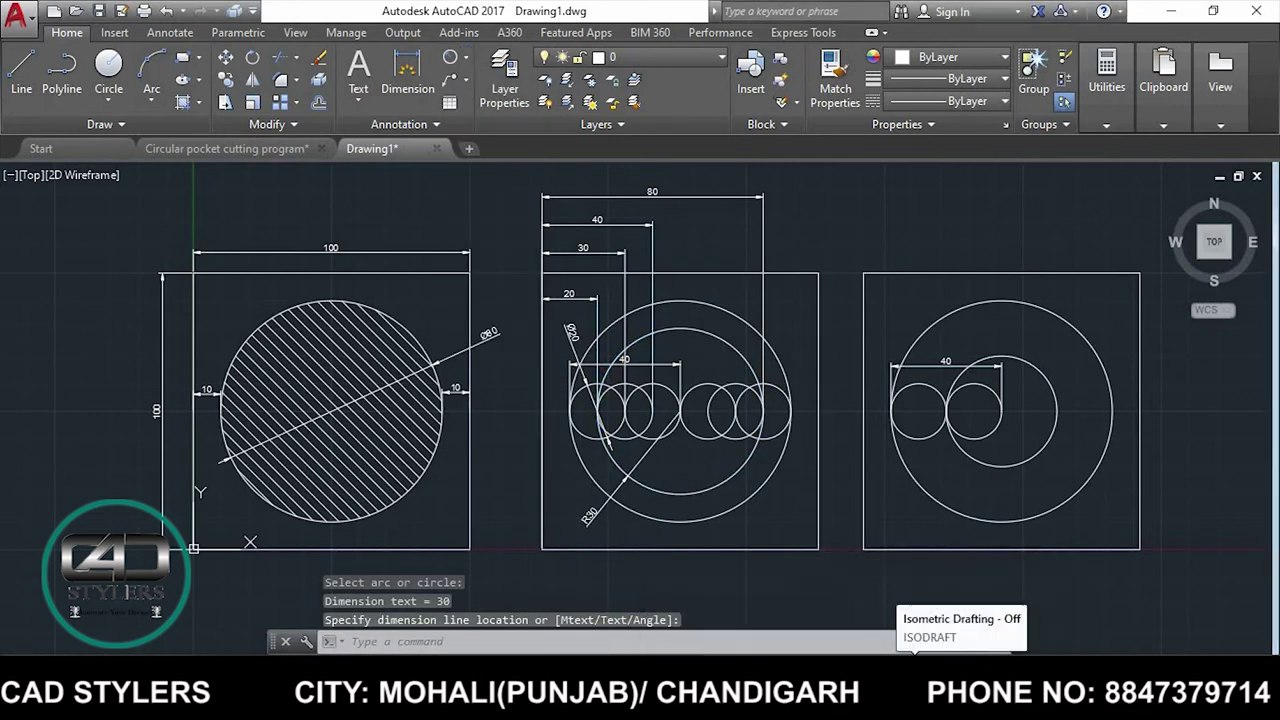
pyautogui.click(940, 605)
pyautogui.write('R30')
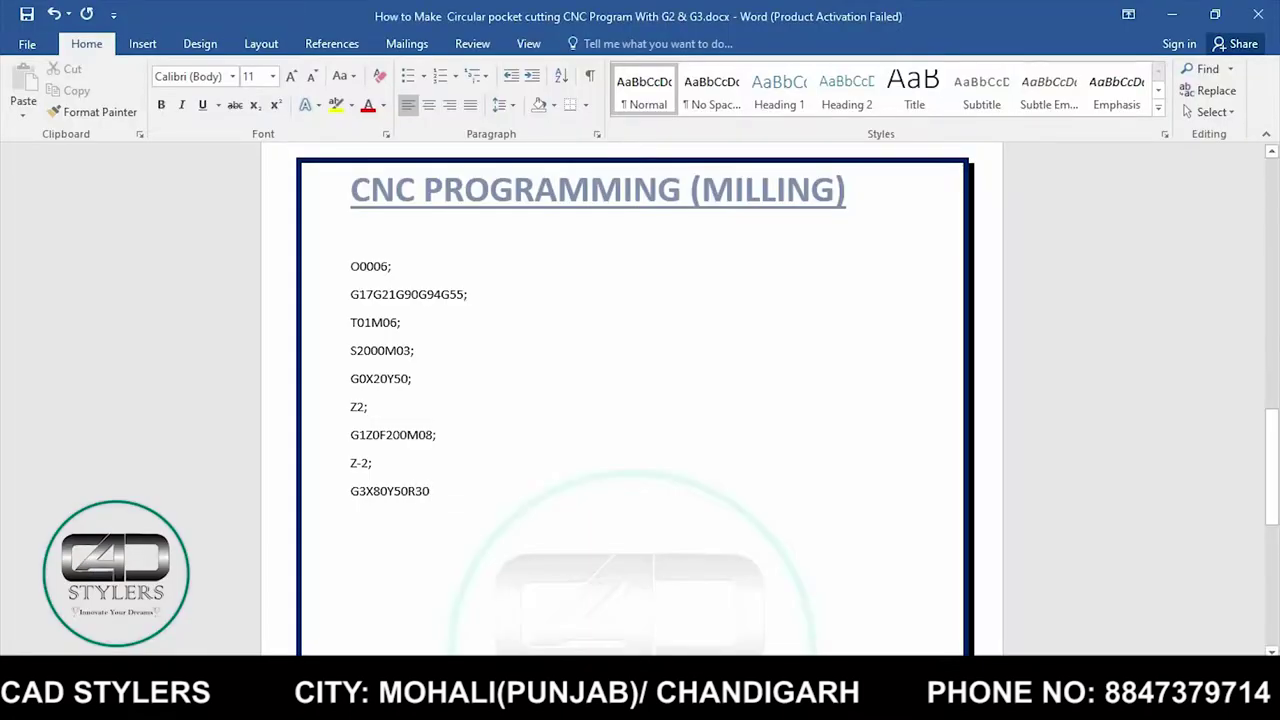
# Close the line as G3X80Y50R30; and type the return arc G3X20Y50R30; below it.
pyautogui.write(';')
pyautogui.press('Return')
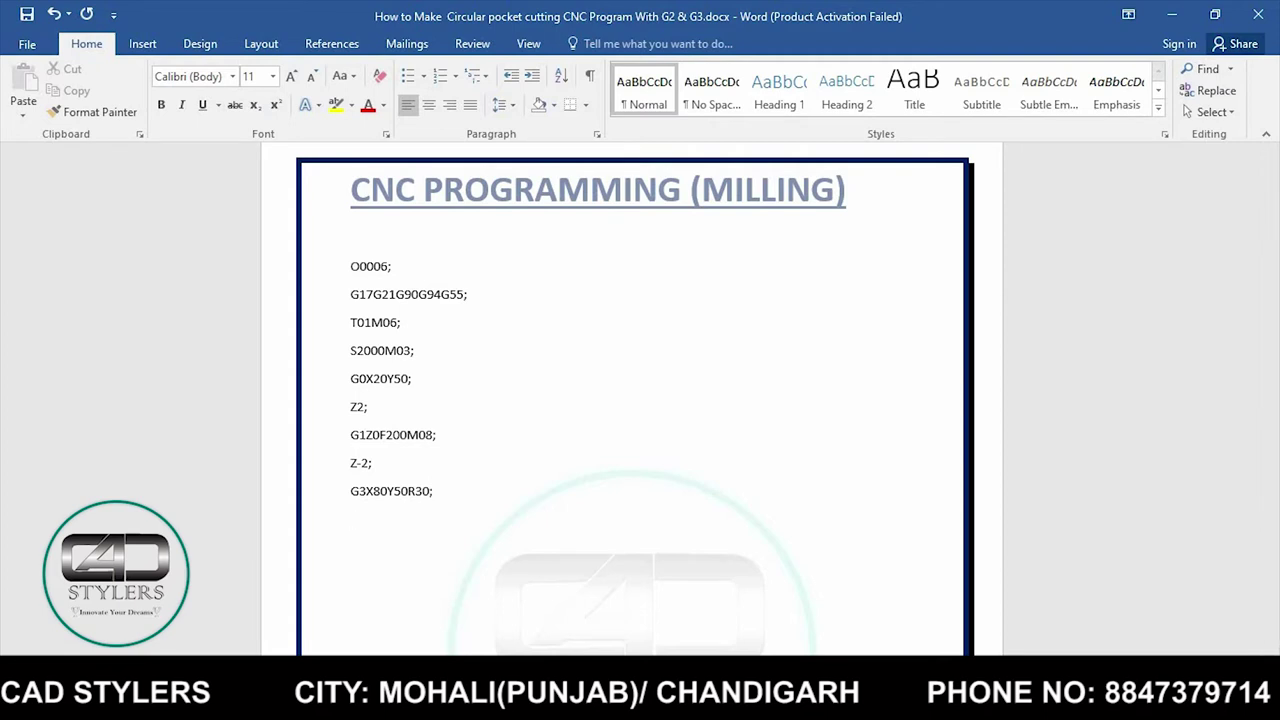
pyautogui.write('G3')
pyautogui.tripleClick(390, 491)
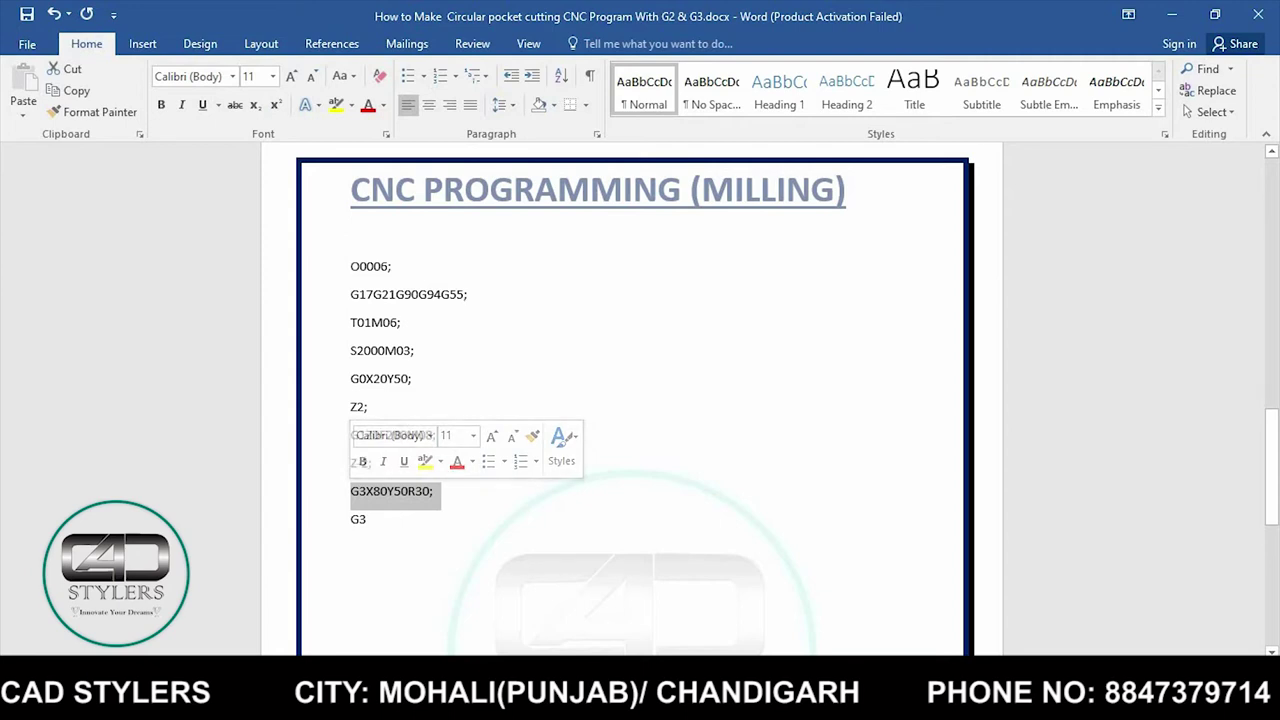
pyautogui.click(367, 519)
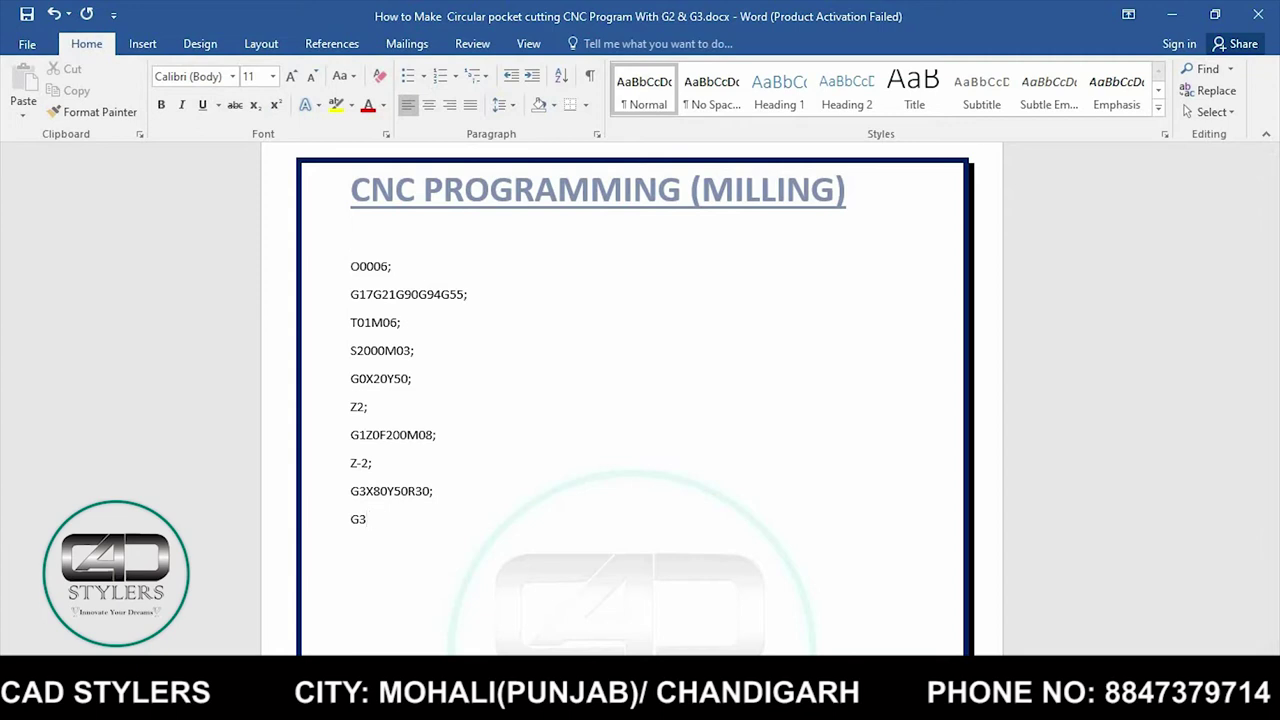
pyautogui.write('X2')
pyautogui.write('0Y50')
pyautogui.write('R30')
pyautogui.write(';')
pyautogui.press('Return')
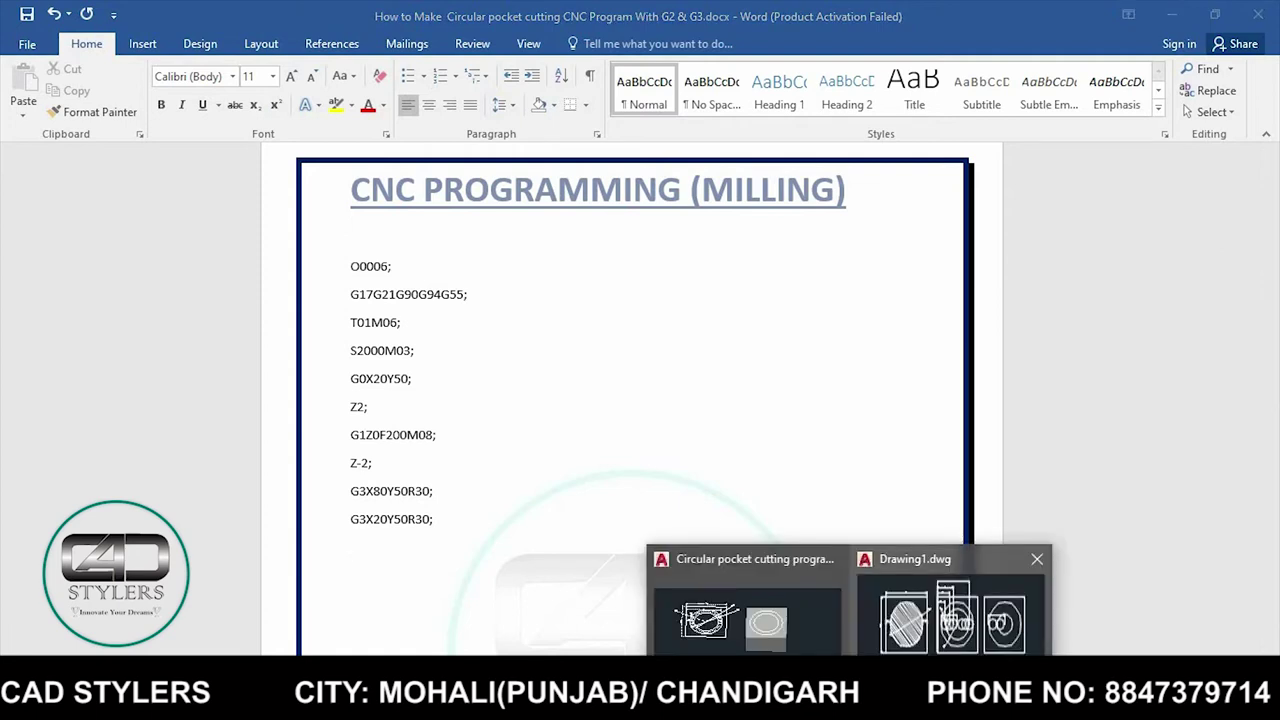
pyautogui.click(955, 605)
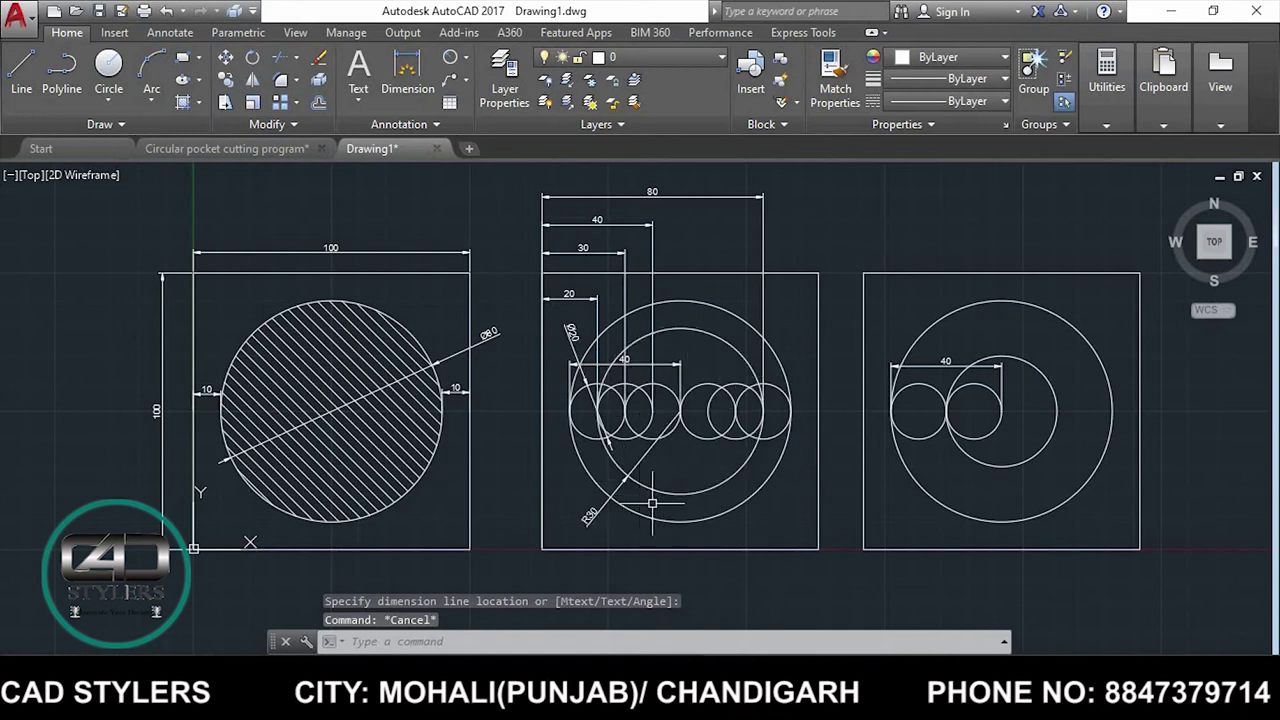
# Erase and restore the R30 circle in the middle drawing, then go back to Word.
pyautogui.click(690, 495)
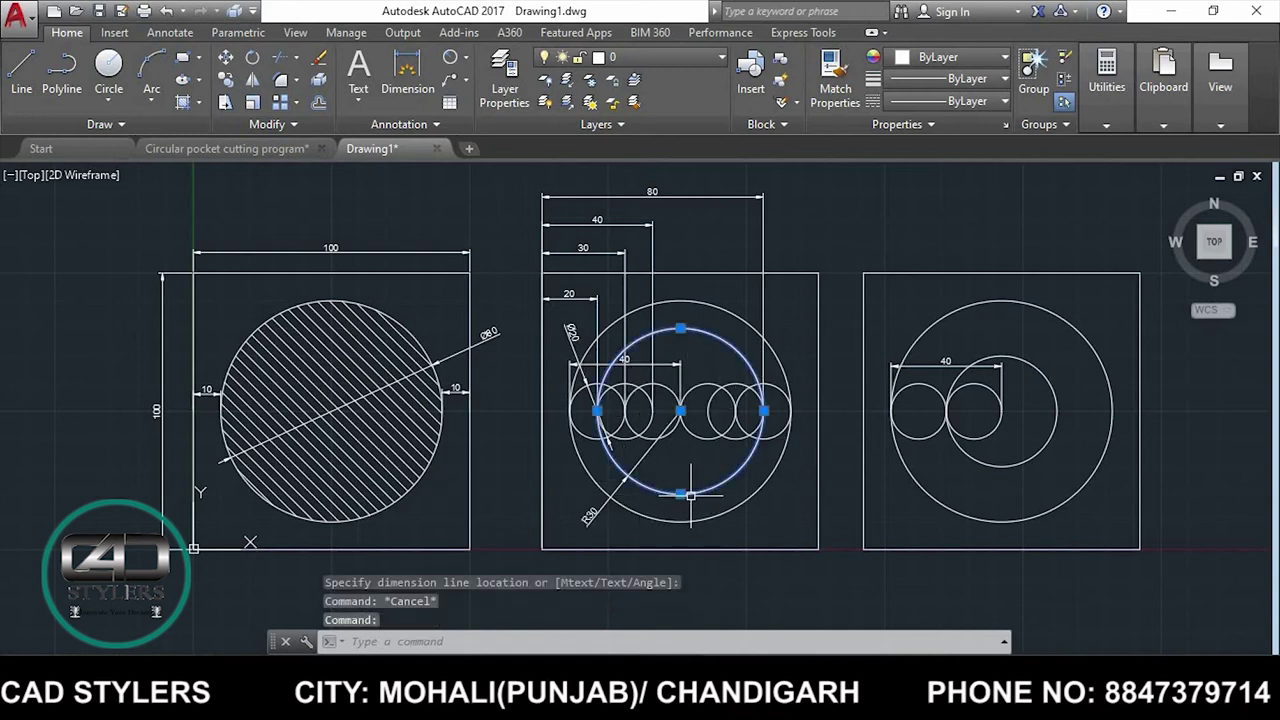
pyautogui.press('Delete')
pyautogui.press('Escape')
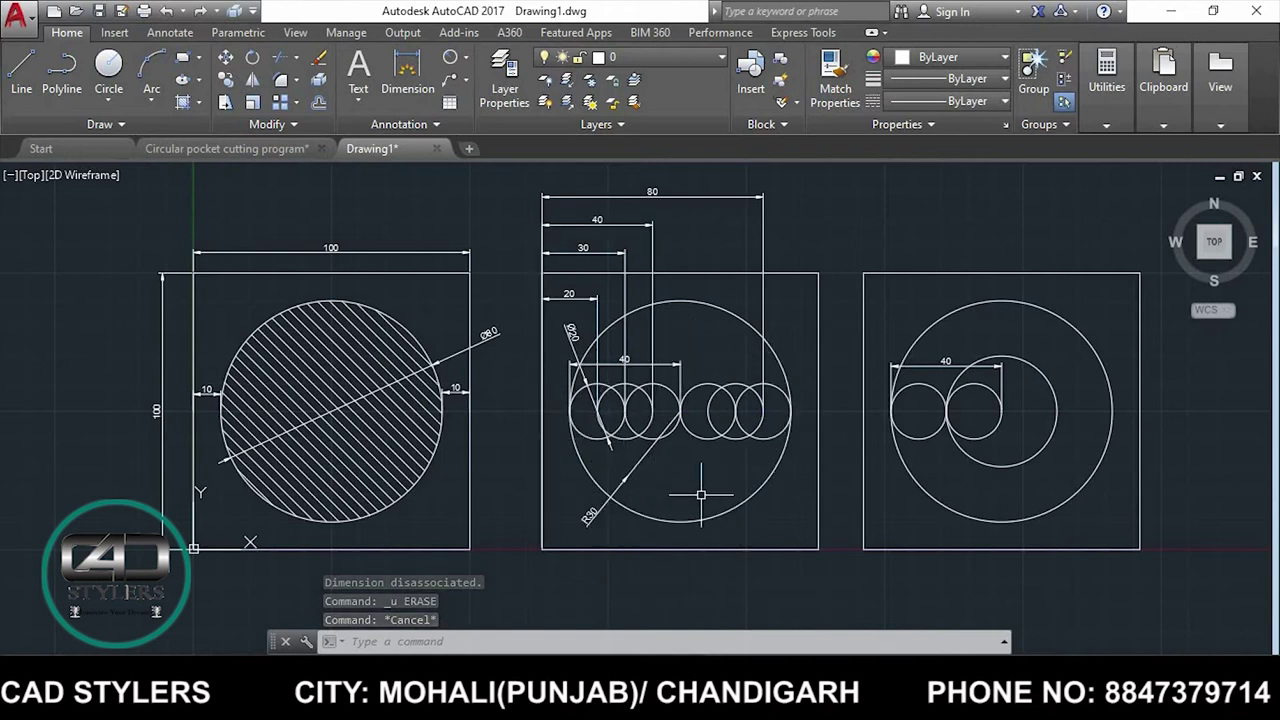
pyautogui.press('Escape')
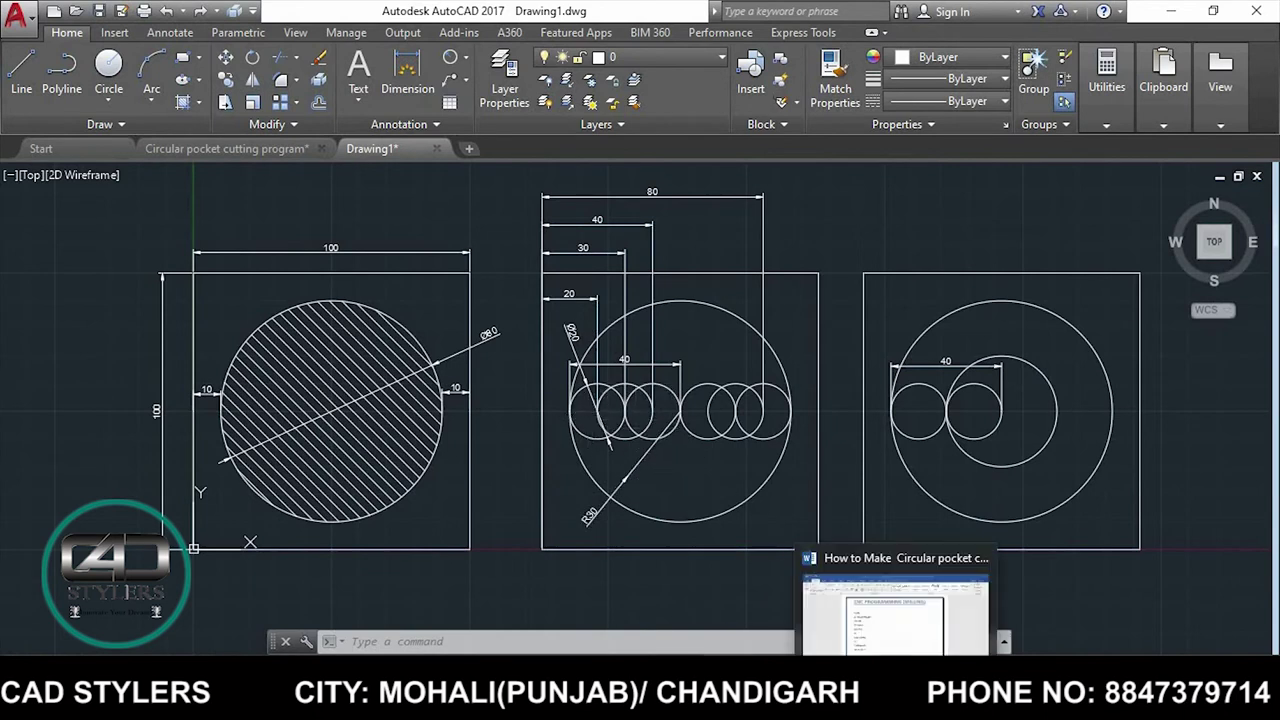
pyautogui.click(896, 610)
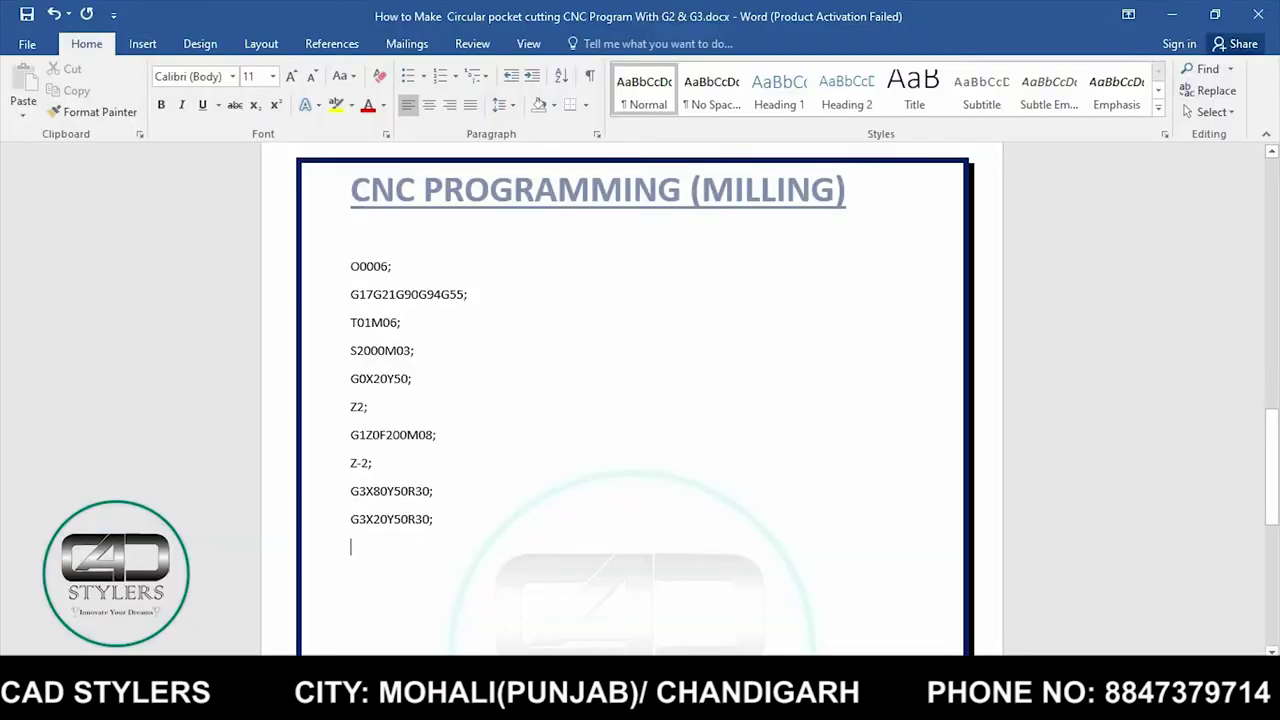
# Add the lines G1X30Y50; and G3X70Y50R20; to the program.
pyautogui.write('G1')
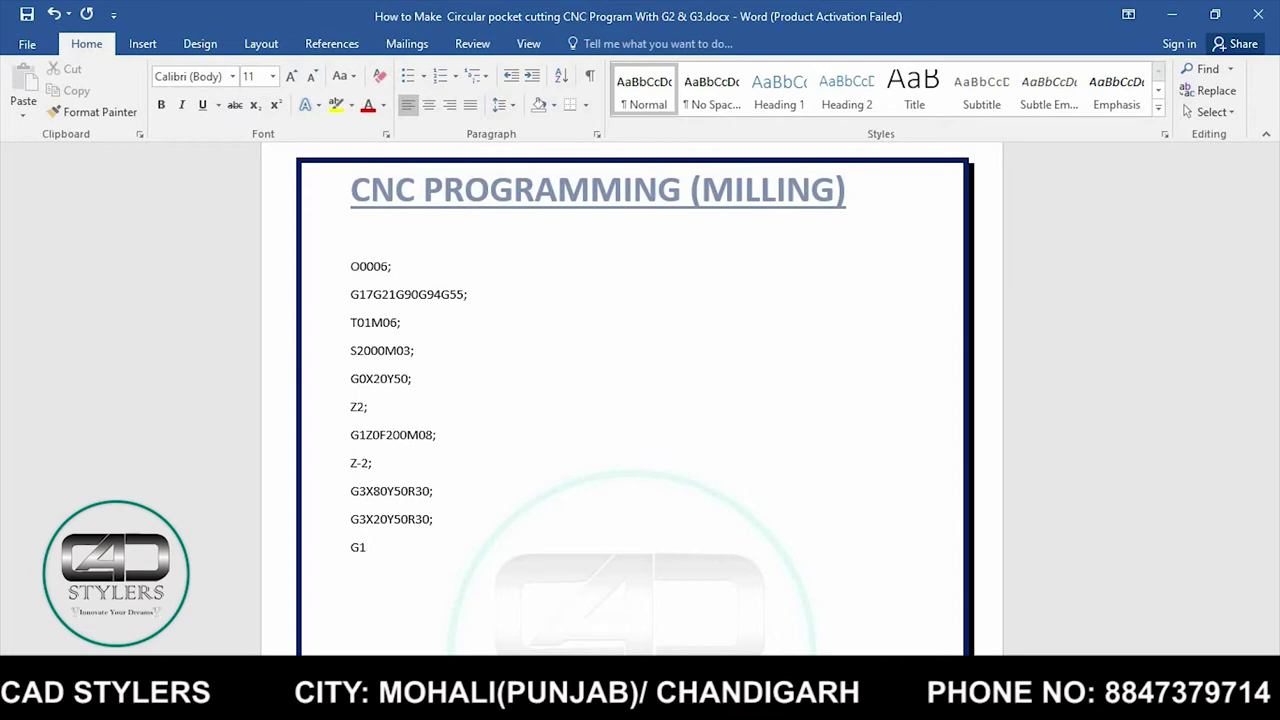
pyautogui.write('X3')
pyautogui.write('0Y50;')
pyautogui.press('Return')
pyautogui.write('G3')
pyautogui.write('X')
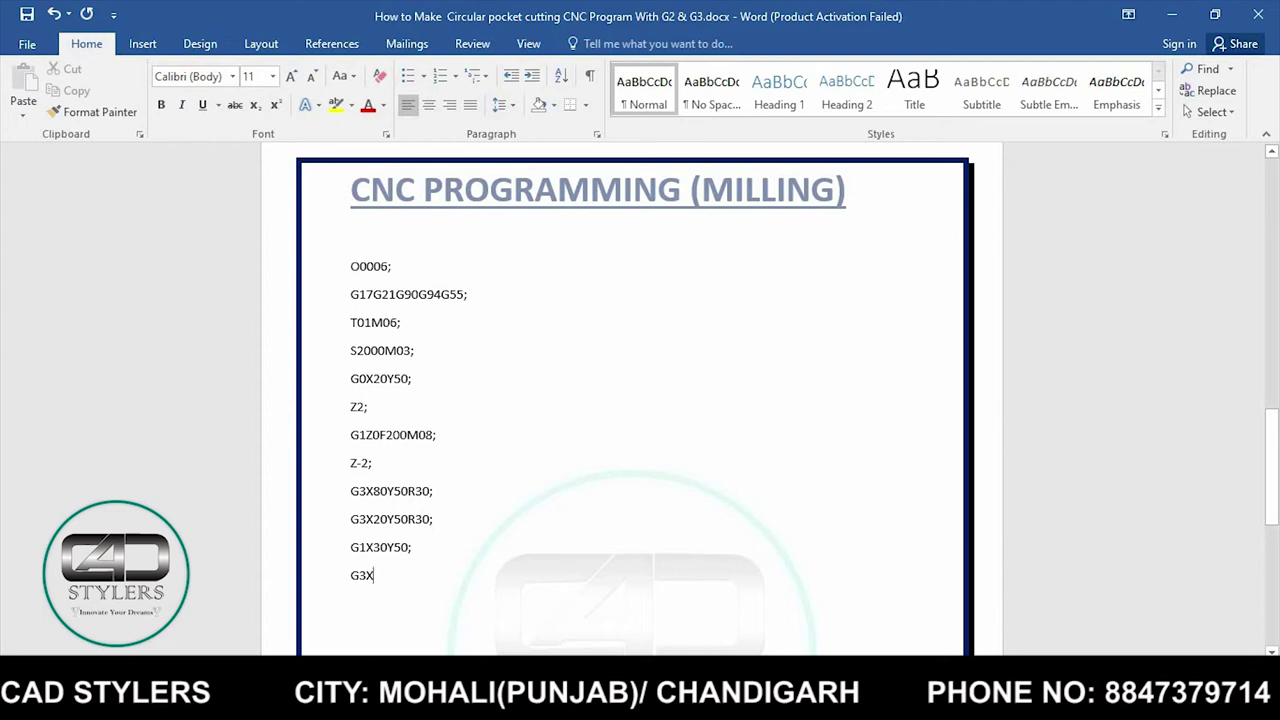
pyautogui.write('70')
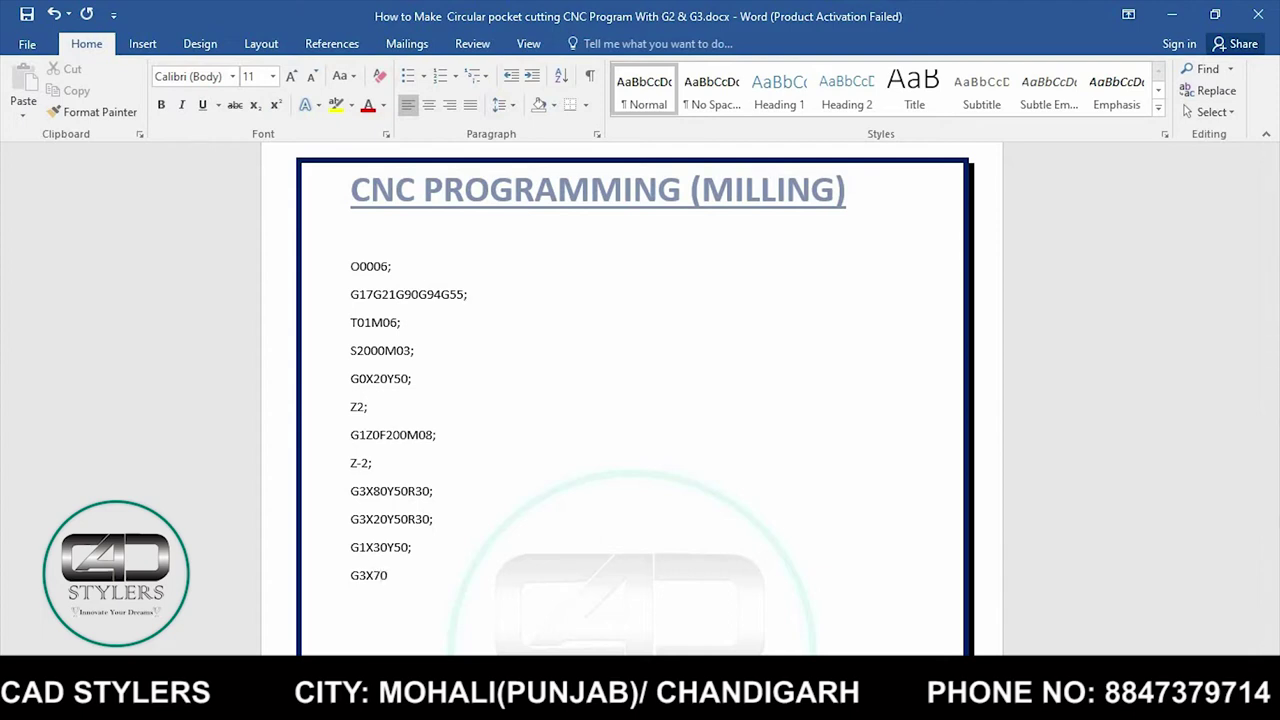
pyautogui.write('Y50')
pyautogui.write('R20;')
pyautogui.press('Return')
# Add the lines G3X30Y70R20; and G1X40Y50;, leaving a new empty line.
pyautogui.write('G3X')
pyautogui.write('3')
pyautogui.write('0Y7')
pyautogui.write('0R')
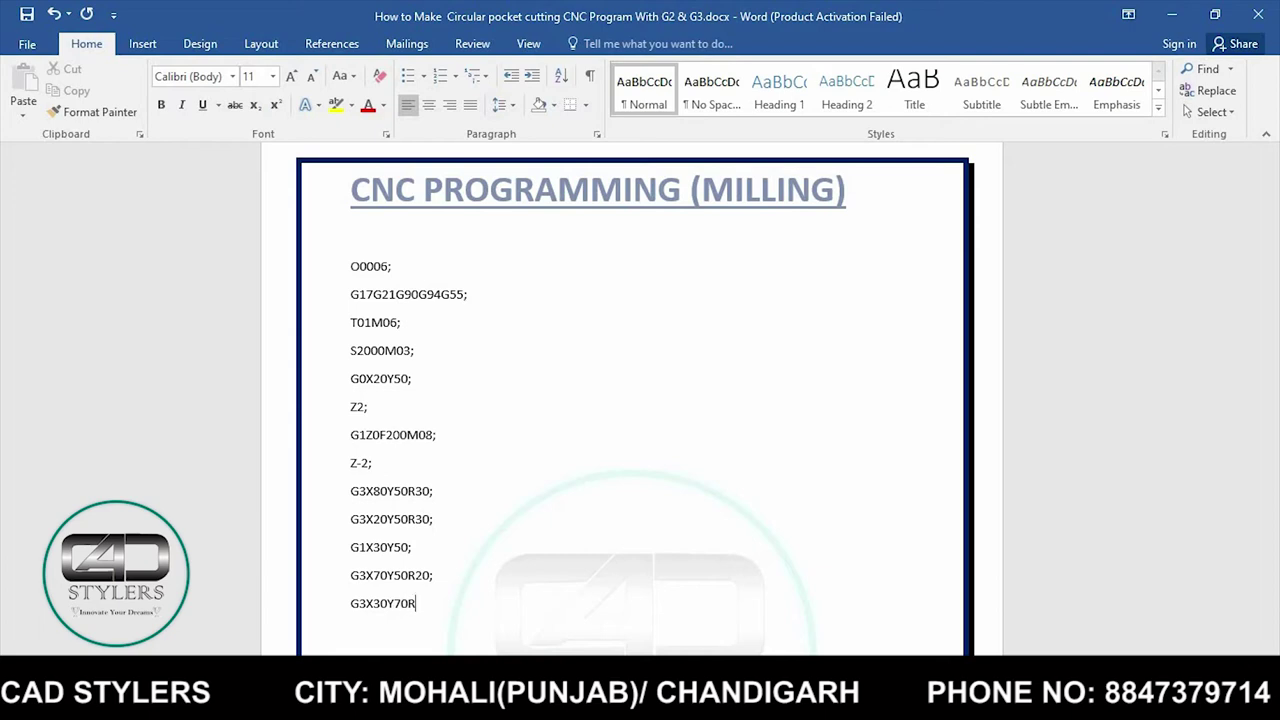
pyautogui.write('2')
pyautogui.write('0;')
pyautogui.press('Return')
pyautogui.write('G1')
pyautogui.write('X')
pyautogui.write('40Y5')
pyautogui.write('0;')
pyautogui.press('Return')
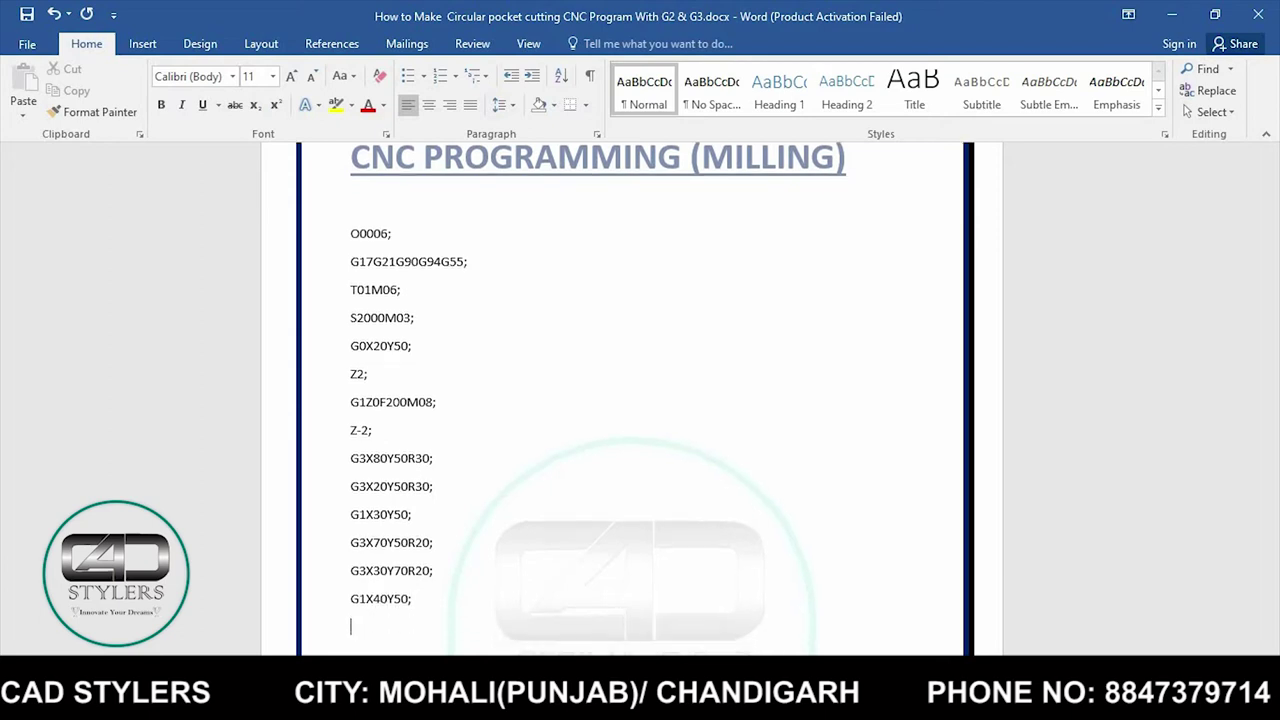
# Add the two R10 arcs G3X60Y50R10; and G3X20Y50R10; to the Word program.
pyautogui.scroll(-2, 636, 400)
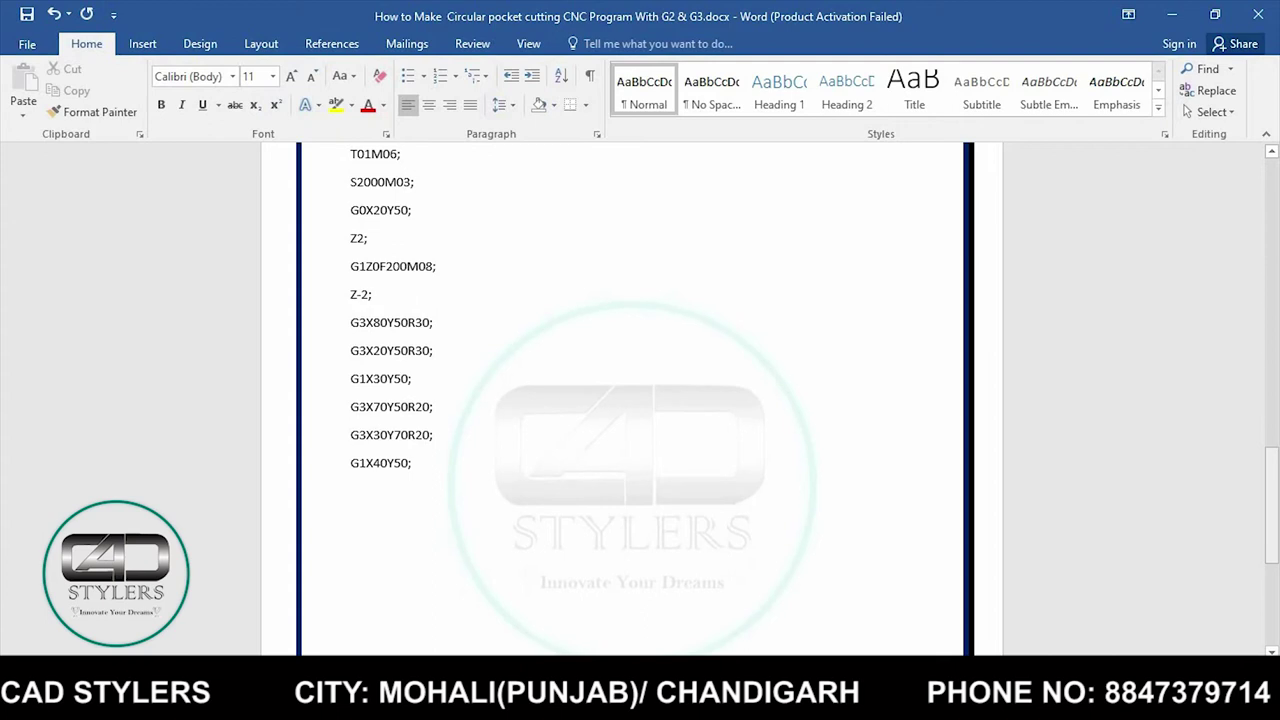
pyautogui.write('G3')
pyautogui.write('X')
pyautogui.write('60Y')
pyautogui.write('50R')
pyautogui.write('10;')
pyautogui.write('G3X')
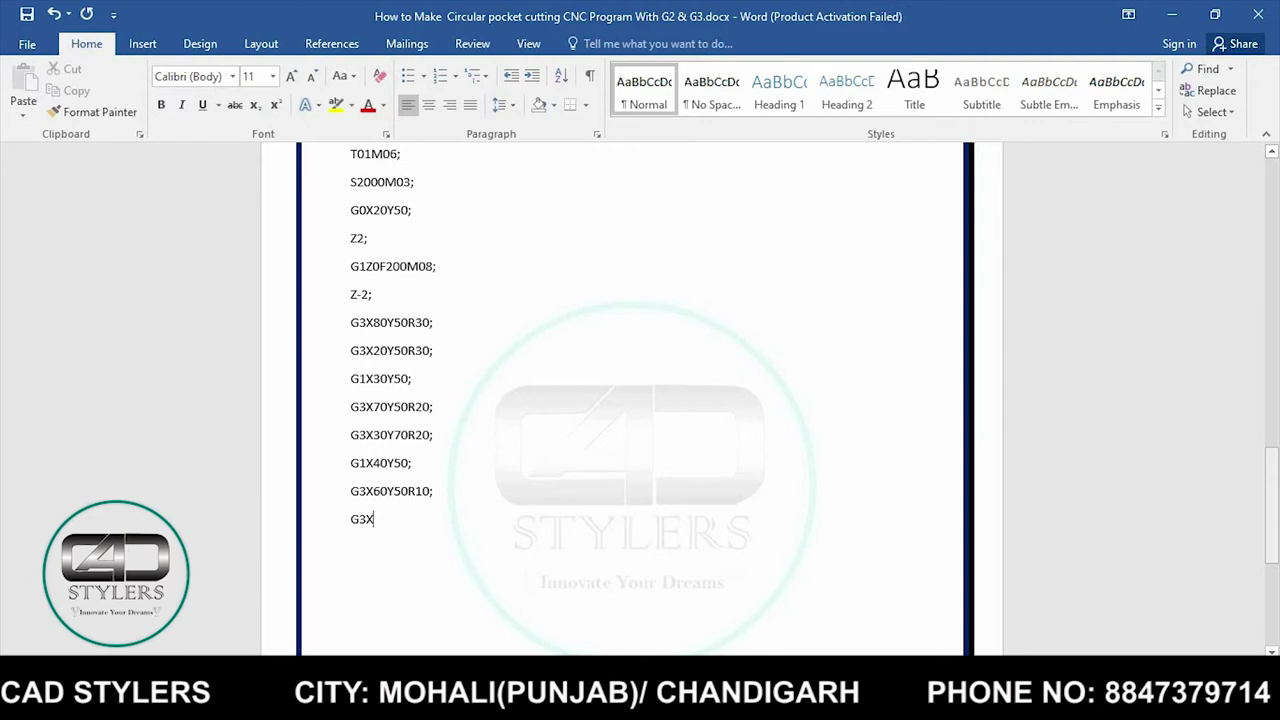
pyautogui.write('20')
pyautogui.write('Y5')
pyautogui.write('0R10;')
pyautogui.press('Return')
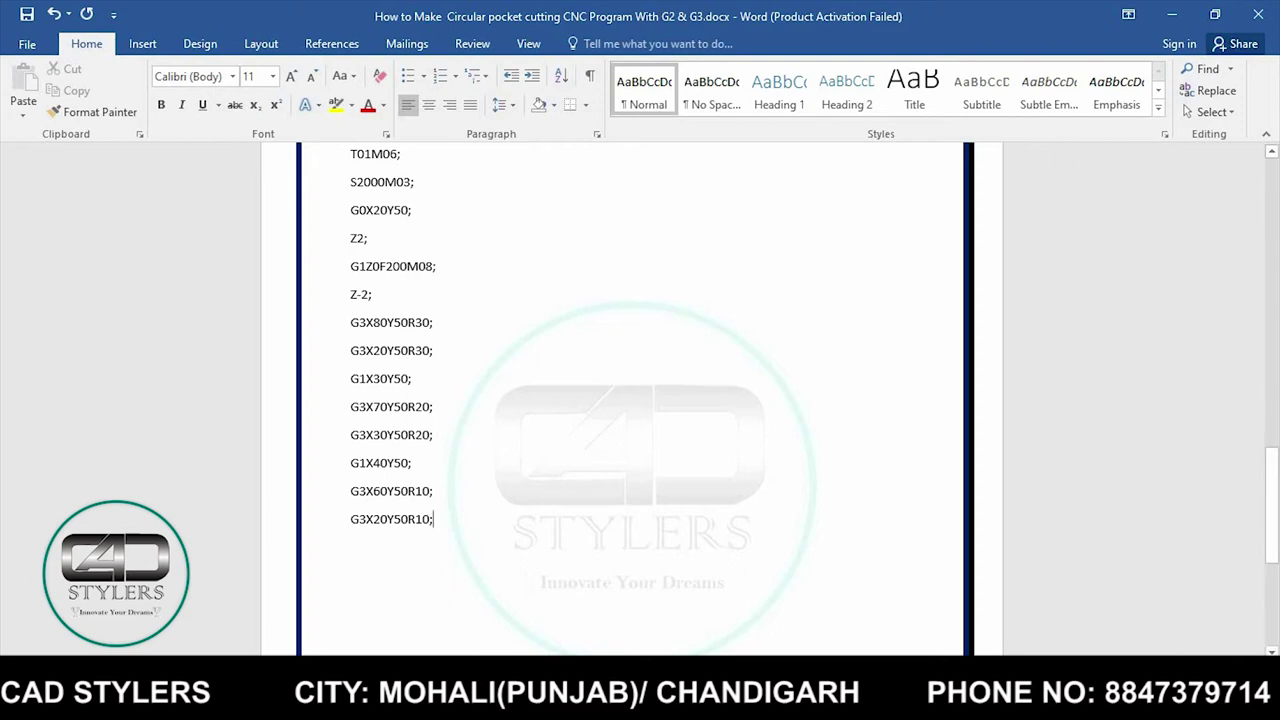
pyautogui.press('Return')
# End the program with G0Z100;, M05M09; and M30; on separate lines.
pyautogui.moveTo(350, 518); pyautogui.dragTo(442, 519)
pyautogui.click(434, 519)
pyautogui.press('Return')
pyautogui.write('G0')
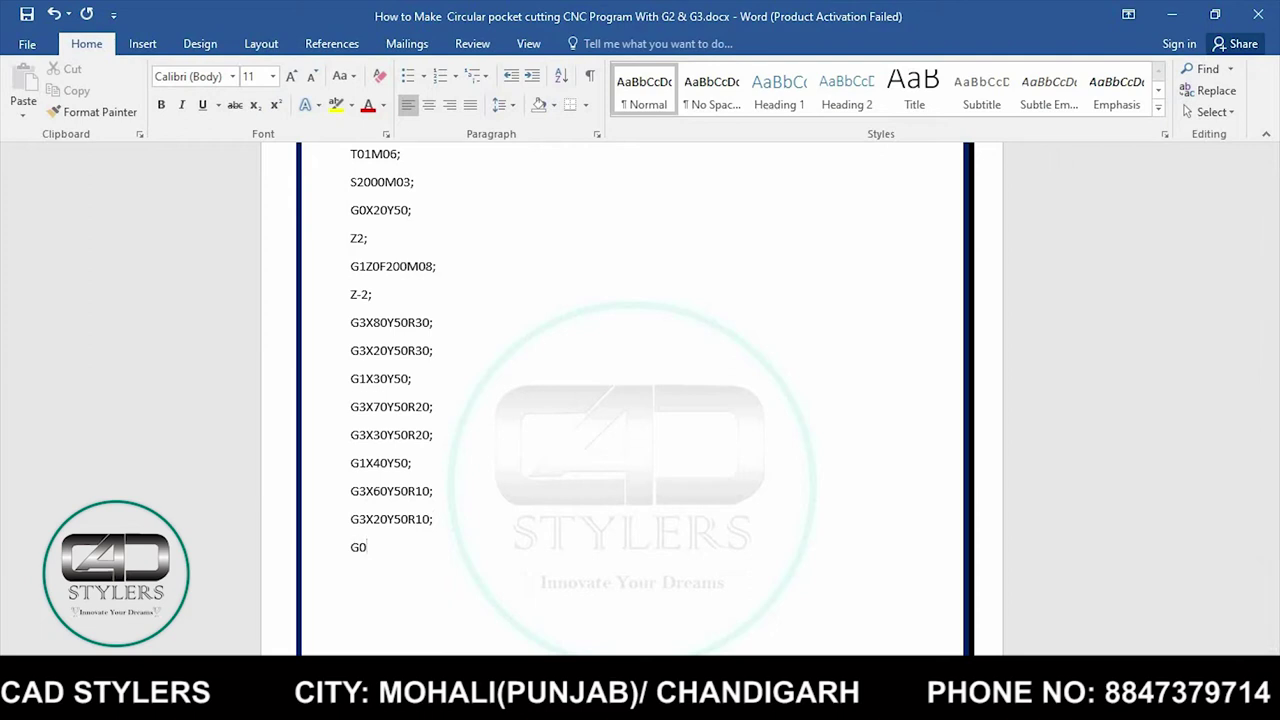
pyautogui.write('Z100;')
pyautogui.press('Return')
pyautogui.write('M05M0')
pyautogui.write('9;')
pyautogui.press('Return')
pyautogui.write('M30')
pyautogui.write(';')
pyautogui.press('Return')
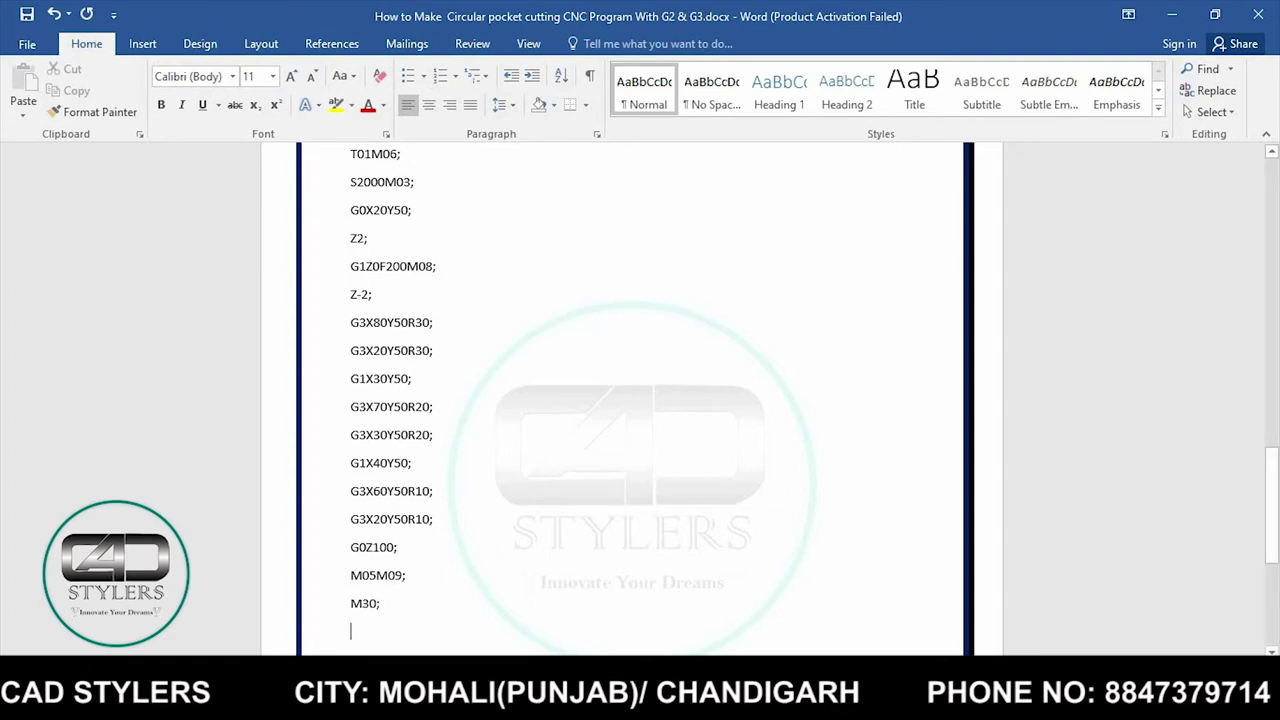
# Minimize Word and AutoCAD to bring up the FANUC 0i M simulator.
pyautogui.moveTo(1270, 506)
pyautogui.mouseDown()
pyautogui.moveTo(1270, 557)
pyautogui.moveTo(1270, 500)
pyautogui.mouseUp()
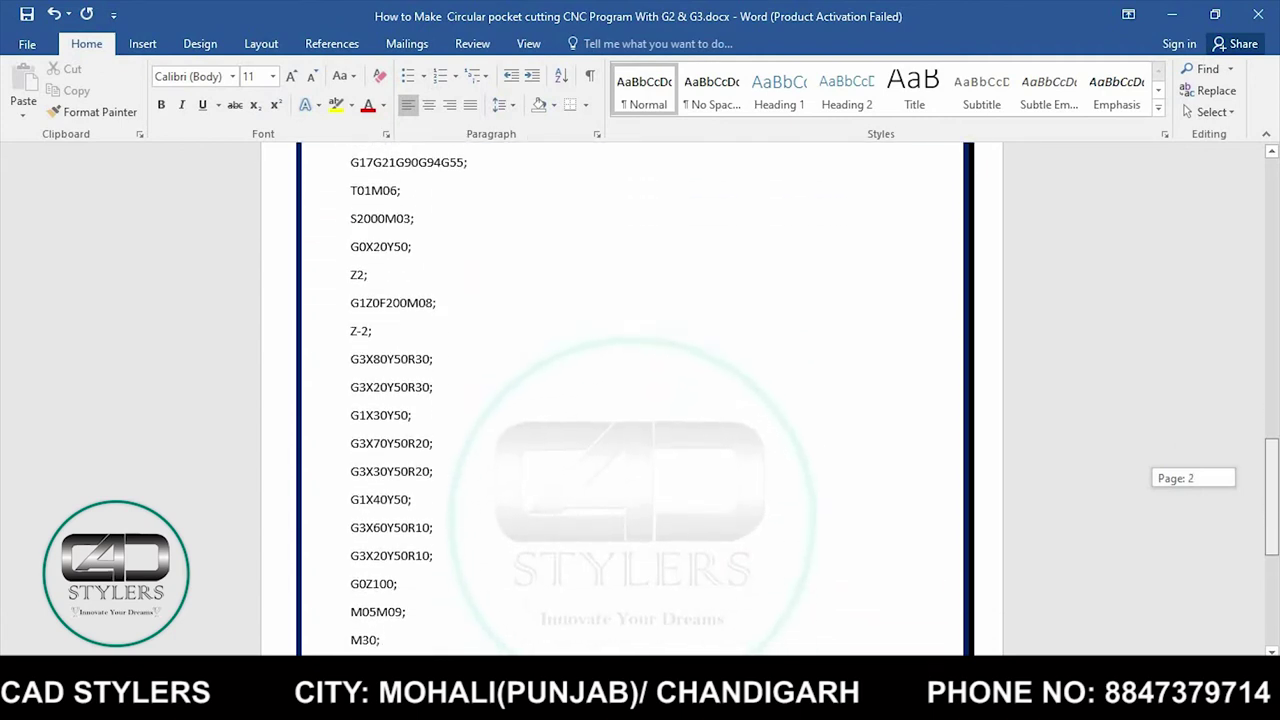
pyautogui.click(1171, 14)
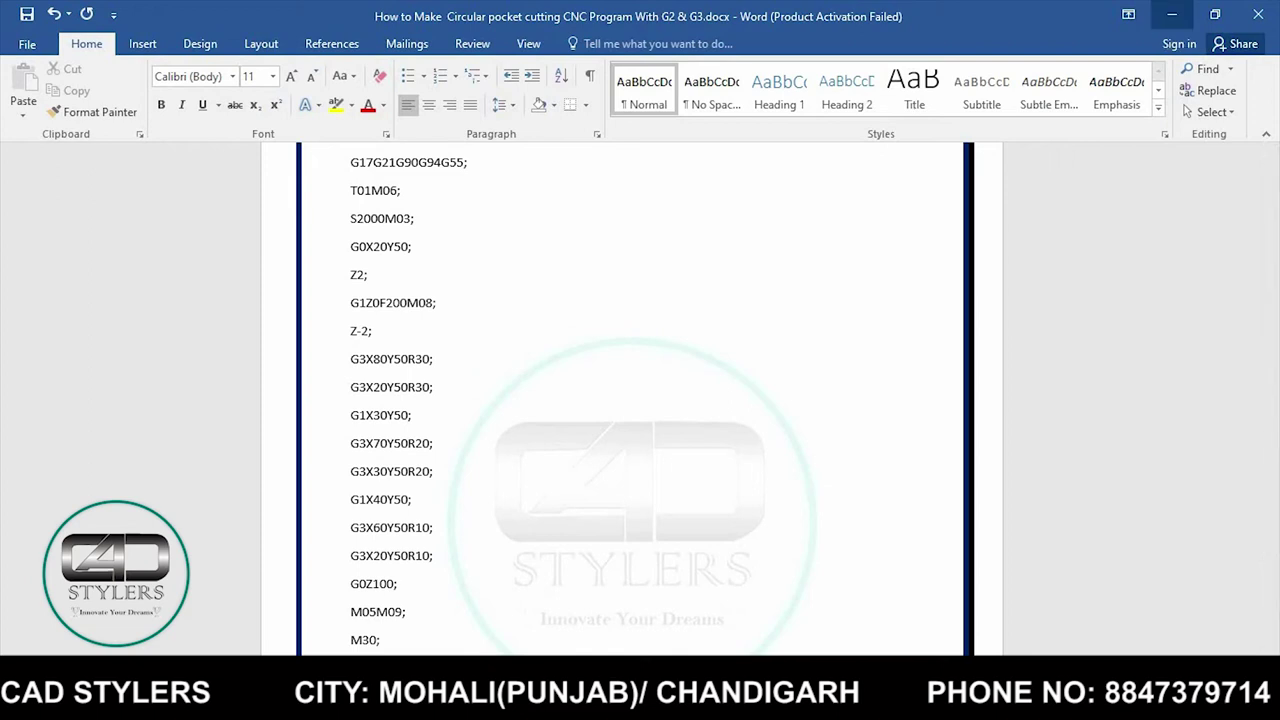
pyautogui.click(1169, 11)
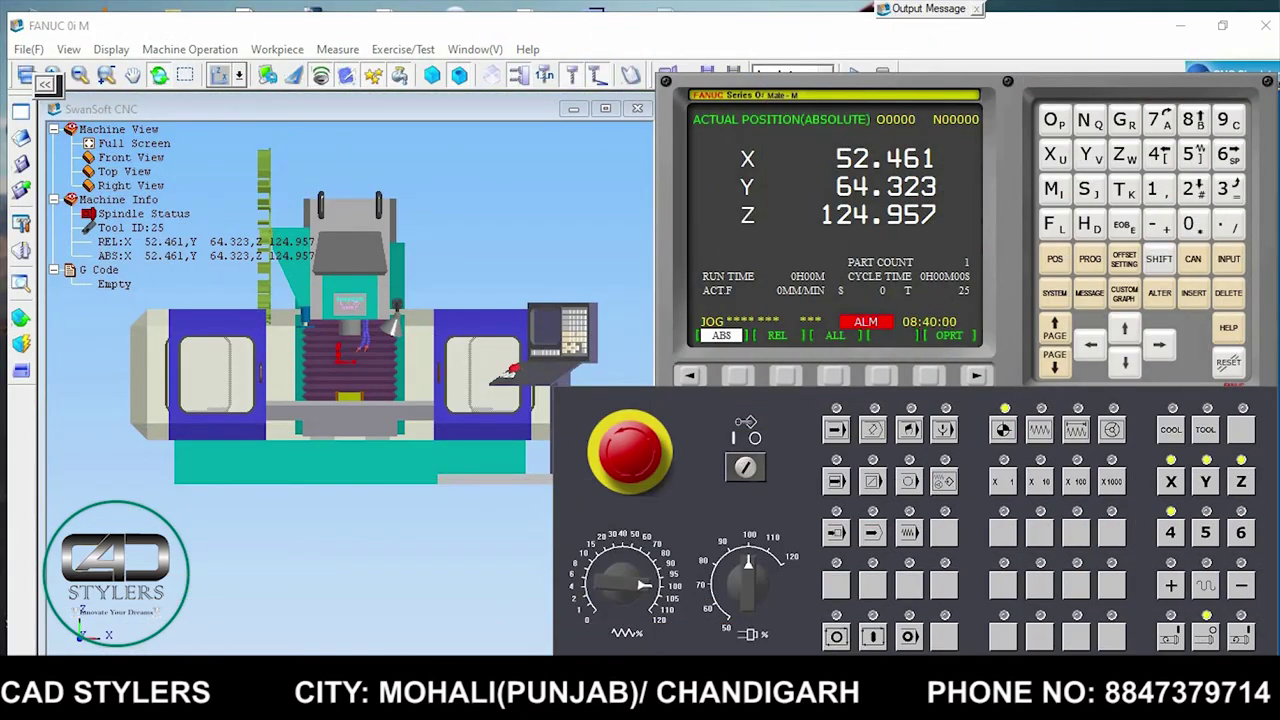
# Orbit the 3D machine to a raised three-quarter view.
pyautogui.click(61, 30)
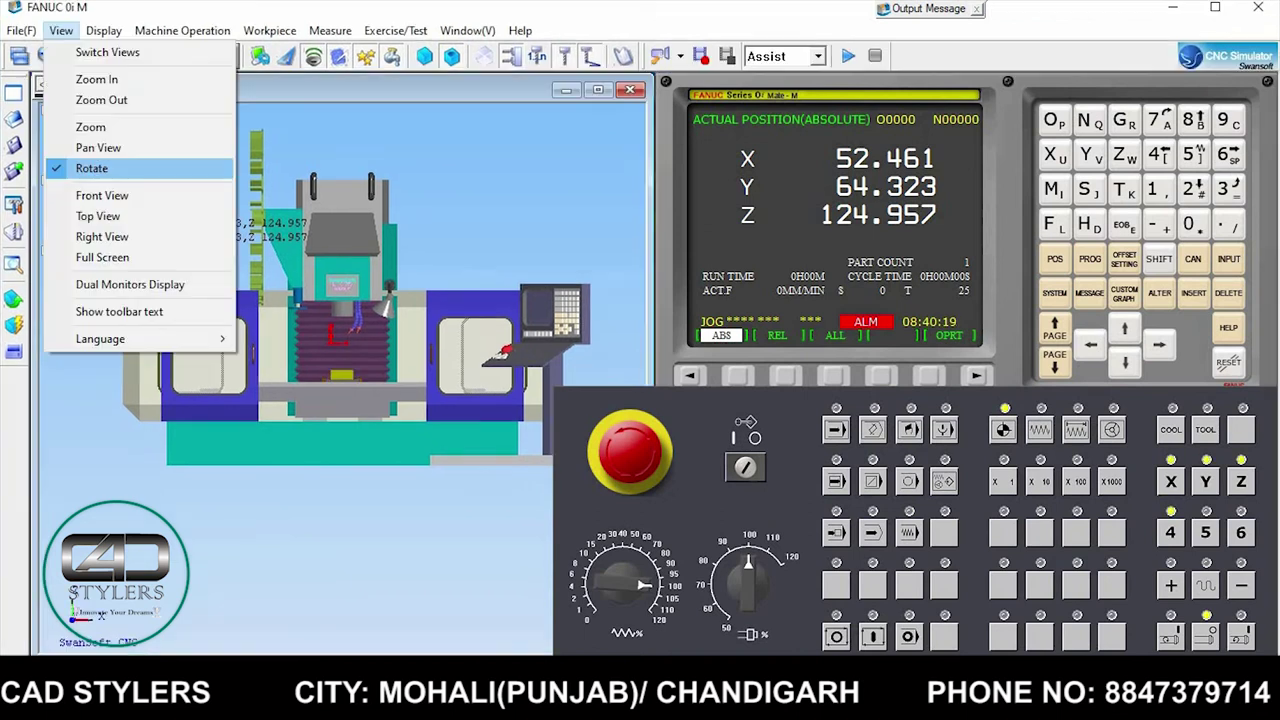
pyautogui.click(82, 166)
pyautogui.moveTo(300, 350); pyautogui.dragTo(380, 330)
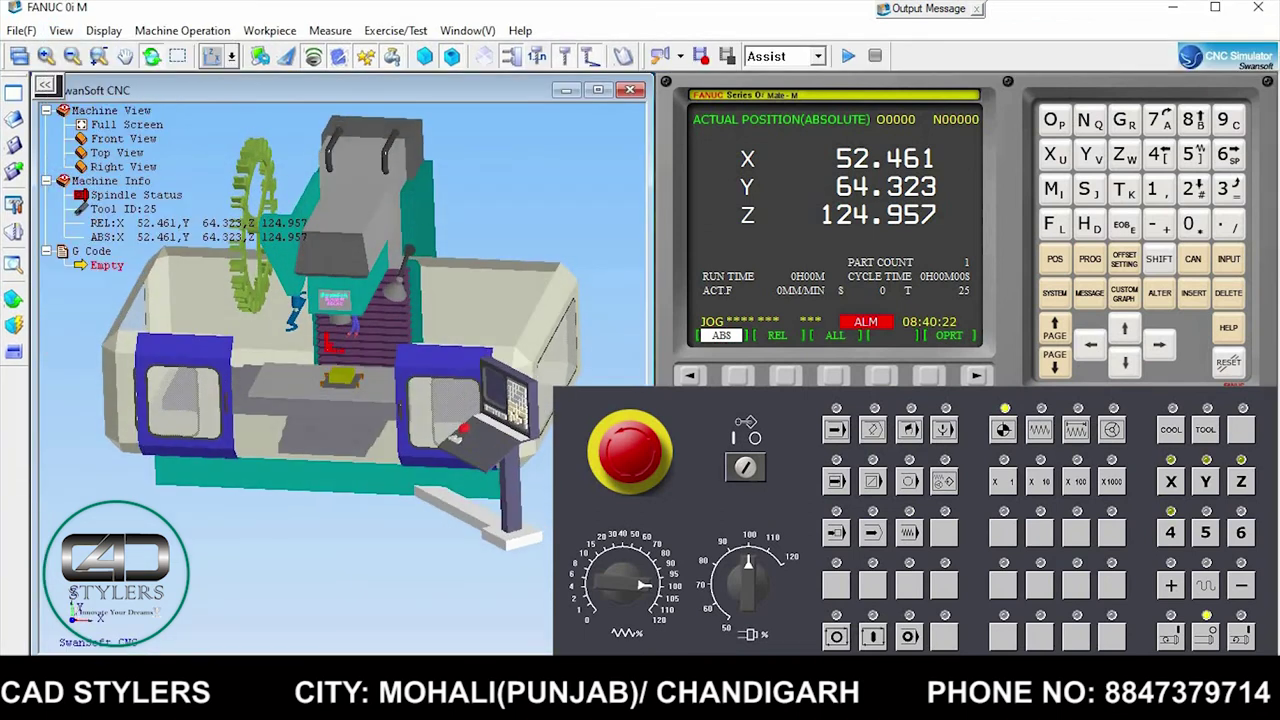
# Zoom in close on the workpiece clamped on the table.
pyautogui.click(61, 30)
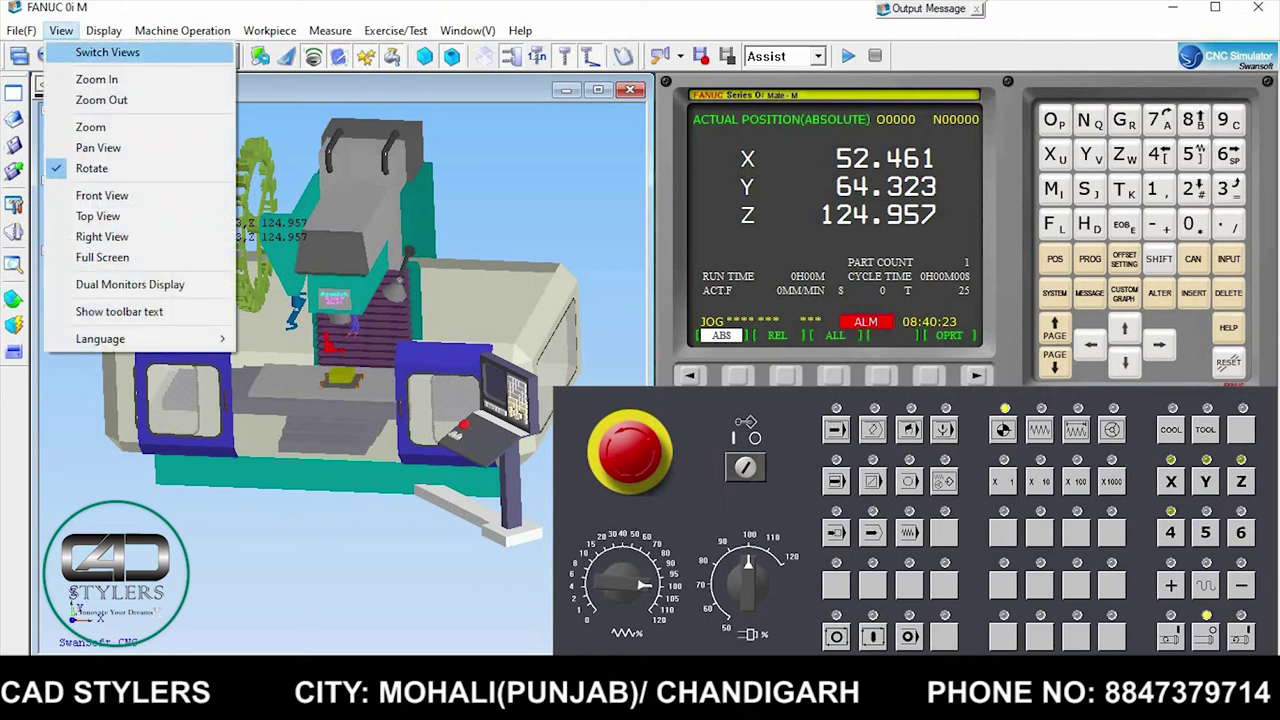
pyautogui.click(90, 127)
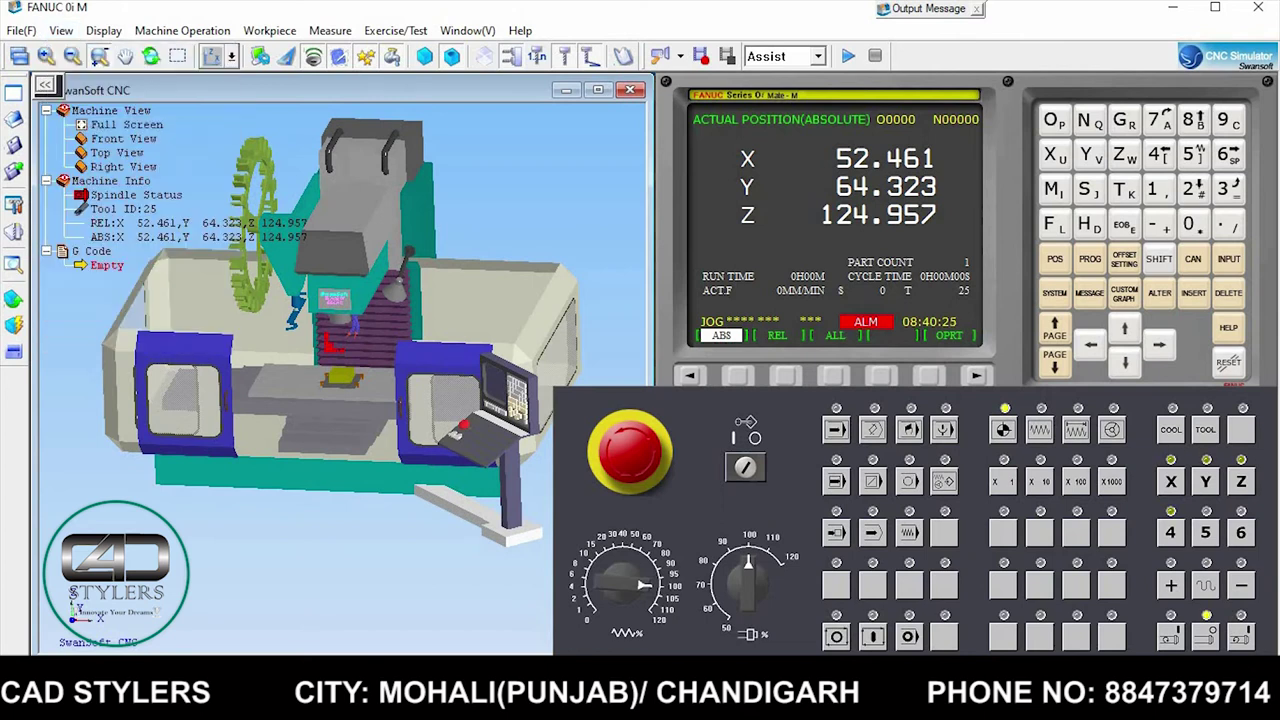
pyautogui.scroll(3, 342, 358)
pyautogui.scroll(2, 342, 380)
pyautogui.scroll(2, 342, 380)
pyautogui.scroll(1, 342, 380)
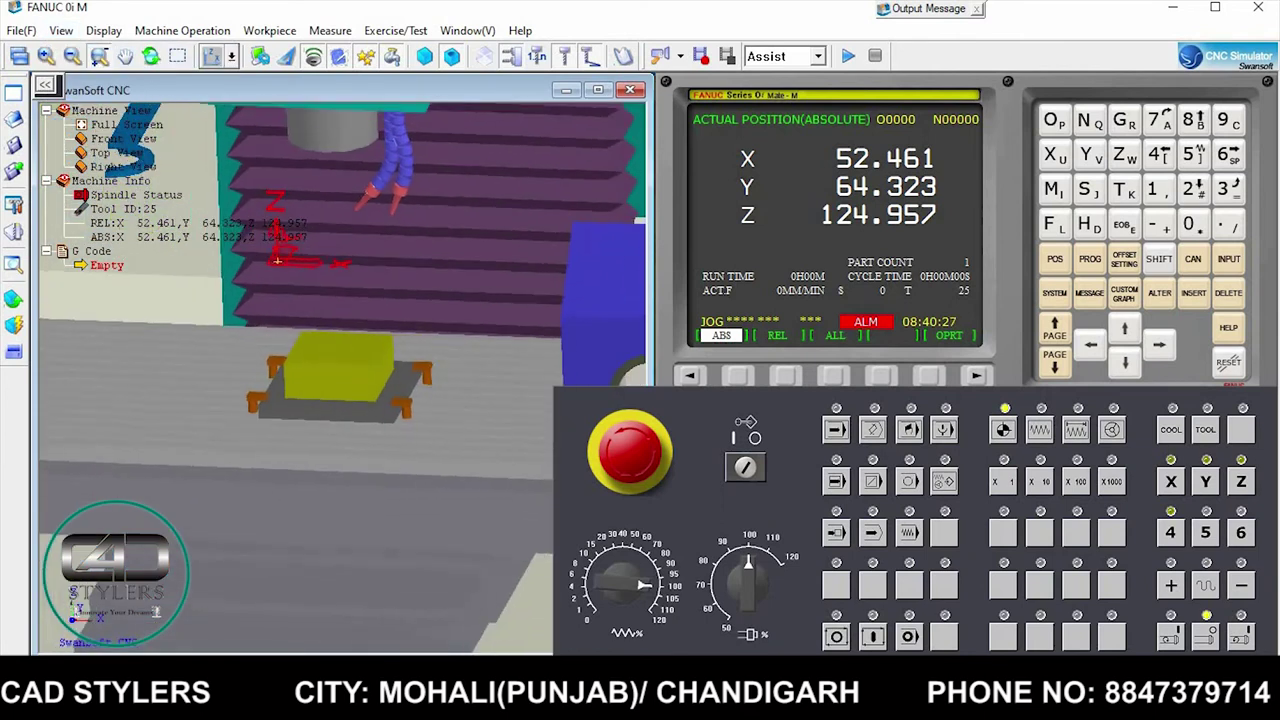
pyautogui.scroll(1, 342, 380)
# In Tool Management, change tool 001's diameter from 10 to 20.
pyautogui.click(182, 30)
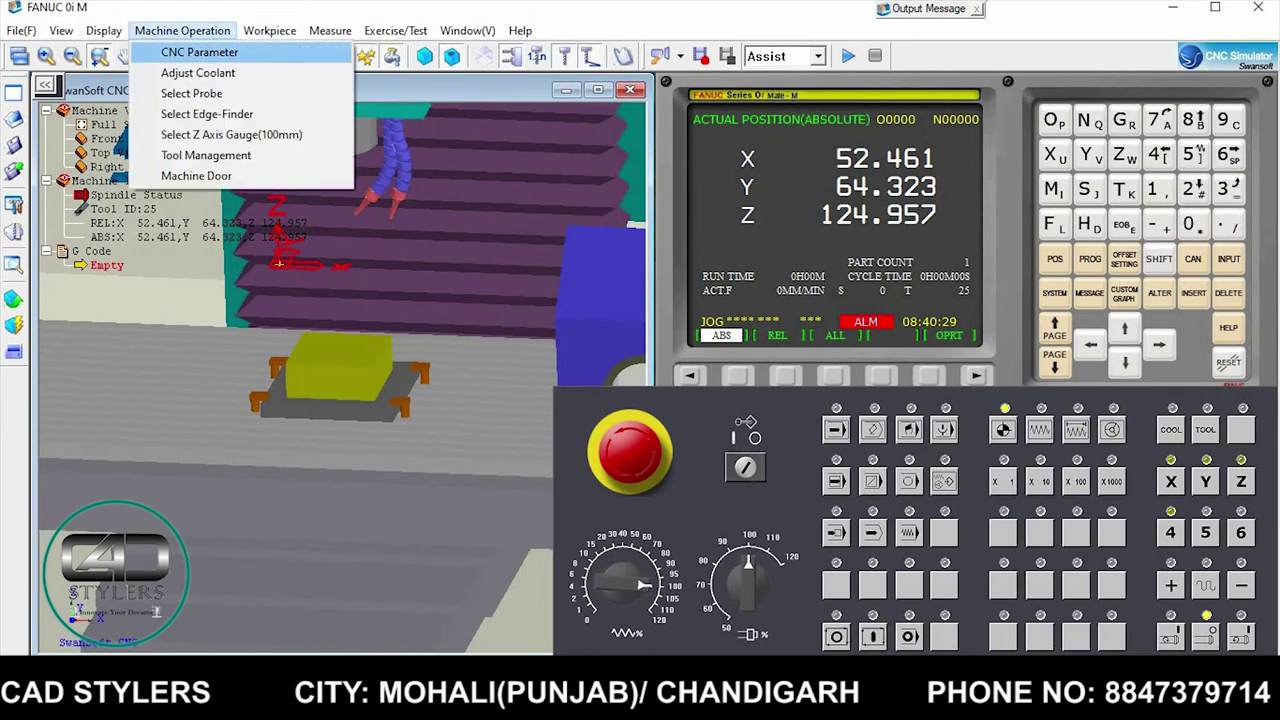
pyautogui.click(205, 155)
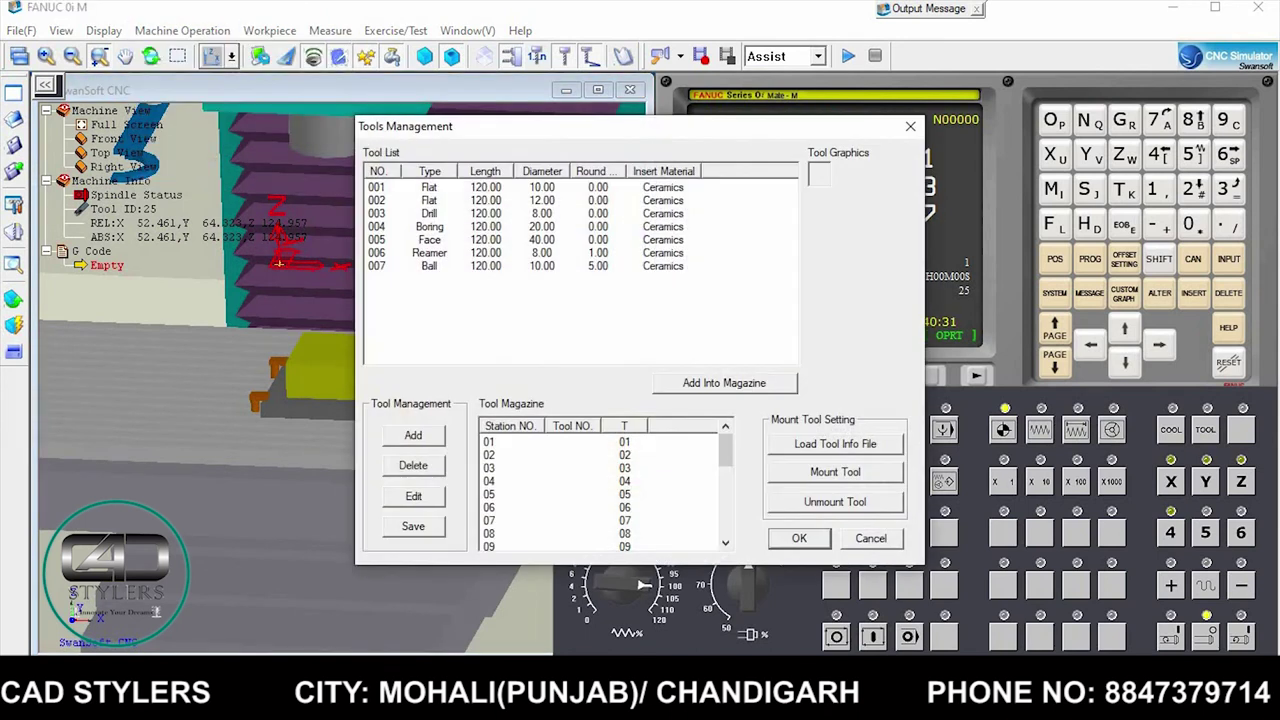
pyautogui.click(430, 187)
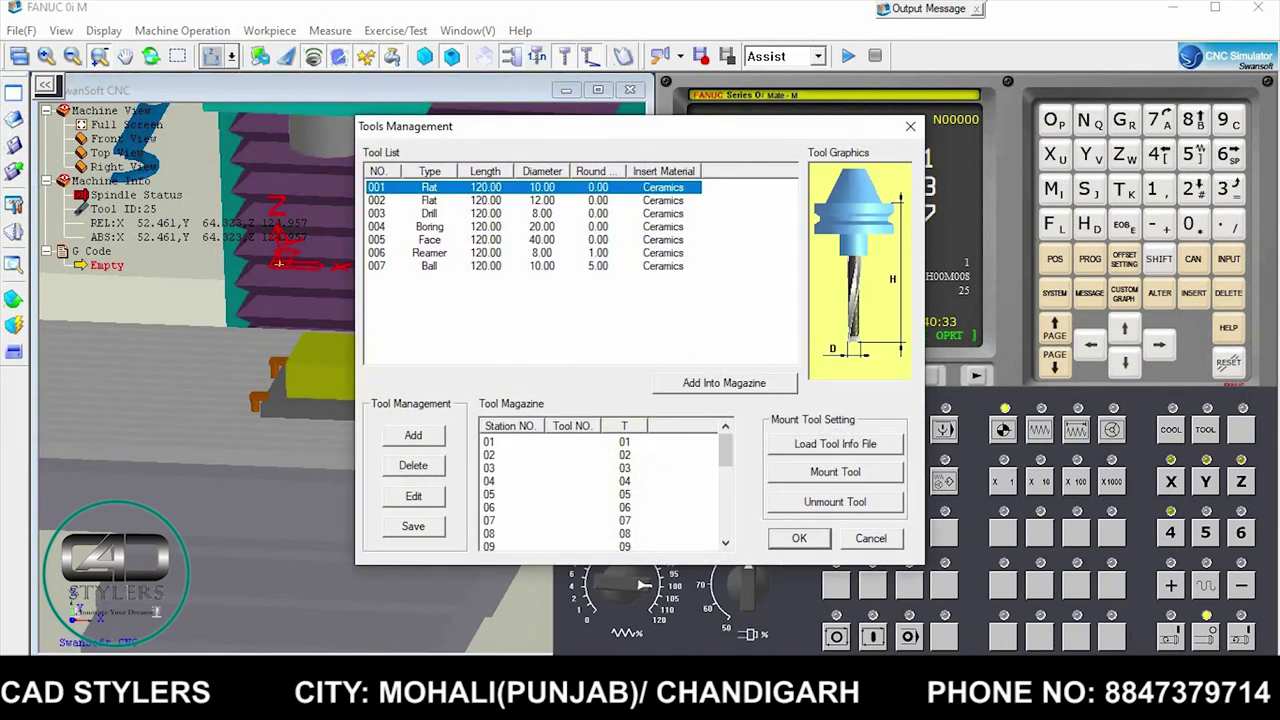
pyautogui.click(413, 496)
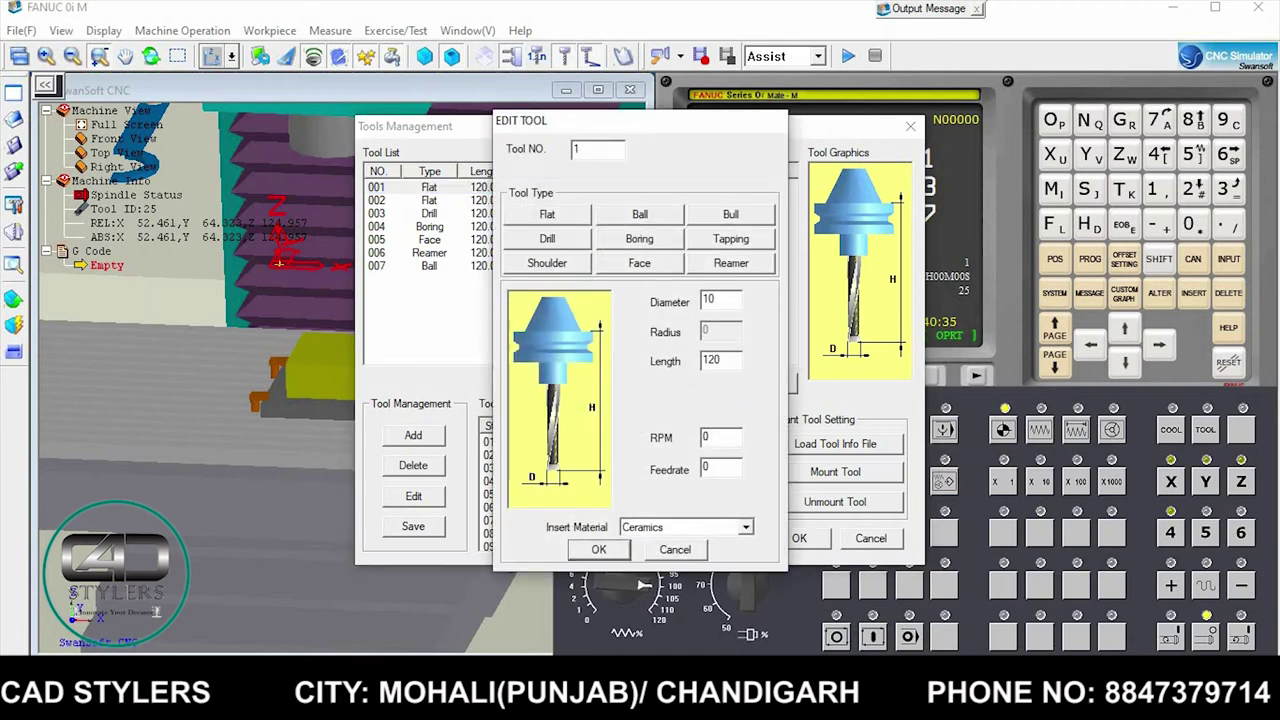
pyautogui.doubleClick(708, 299)
pyautogui.write('20')
pyautogui.click(598, 549)
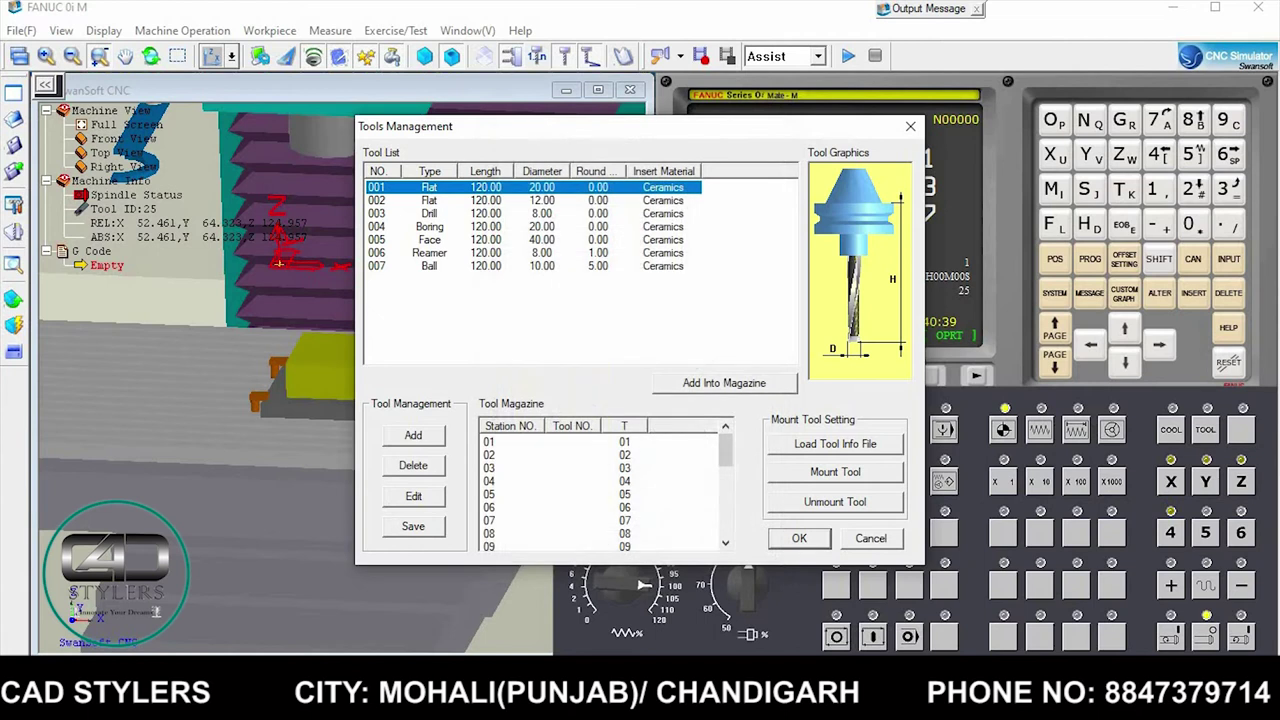
# Add tool 001 to magazine station 1 and mount it in the spindle.
pyautogui.click(725, 383)
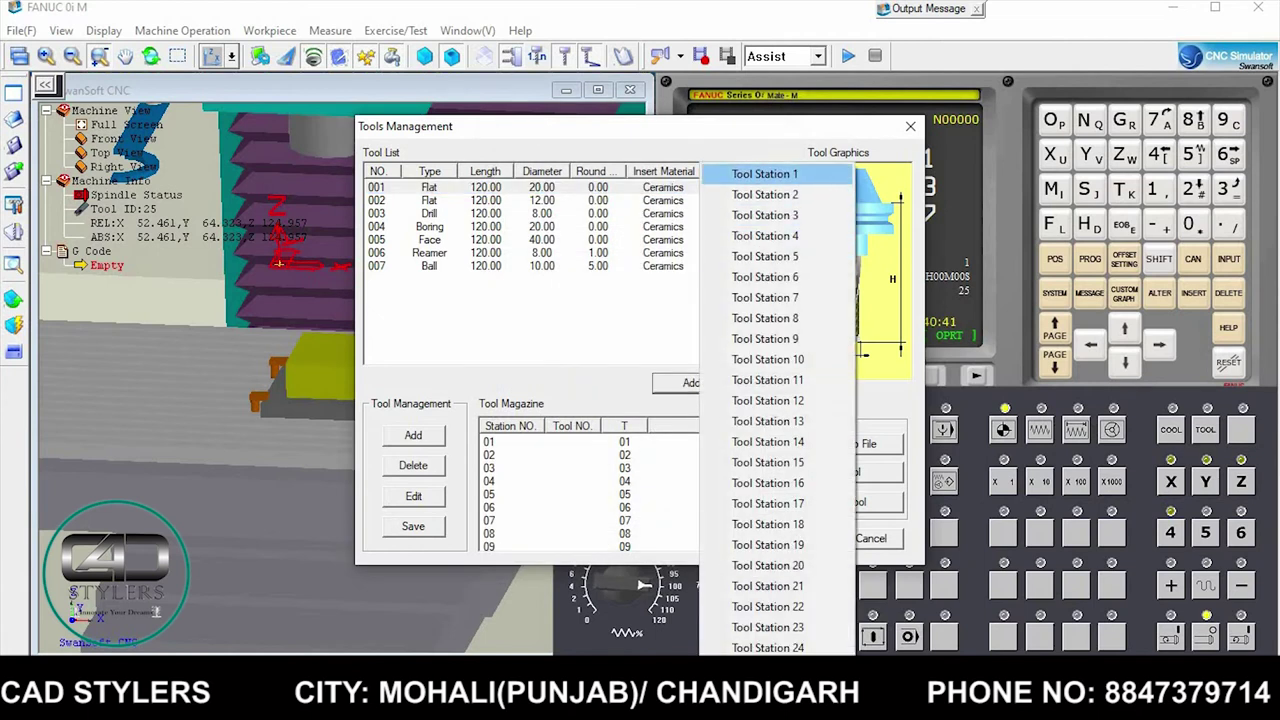
pyautogui.click(765, 174)
pyautogui.click(560, 441)
pyautogui.click(835, 471)
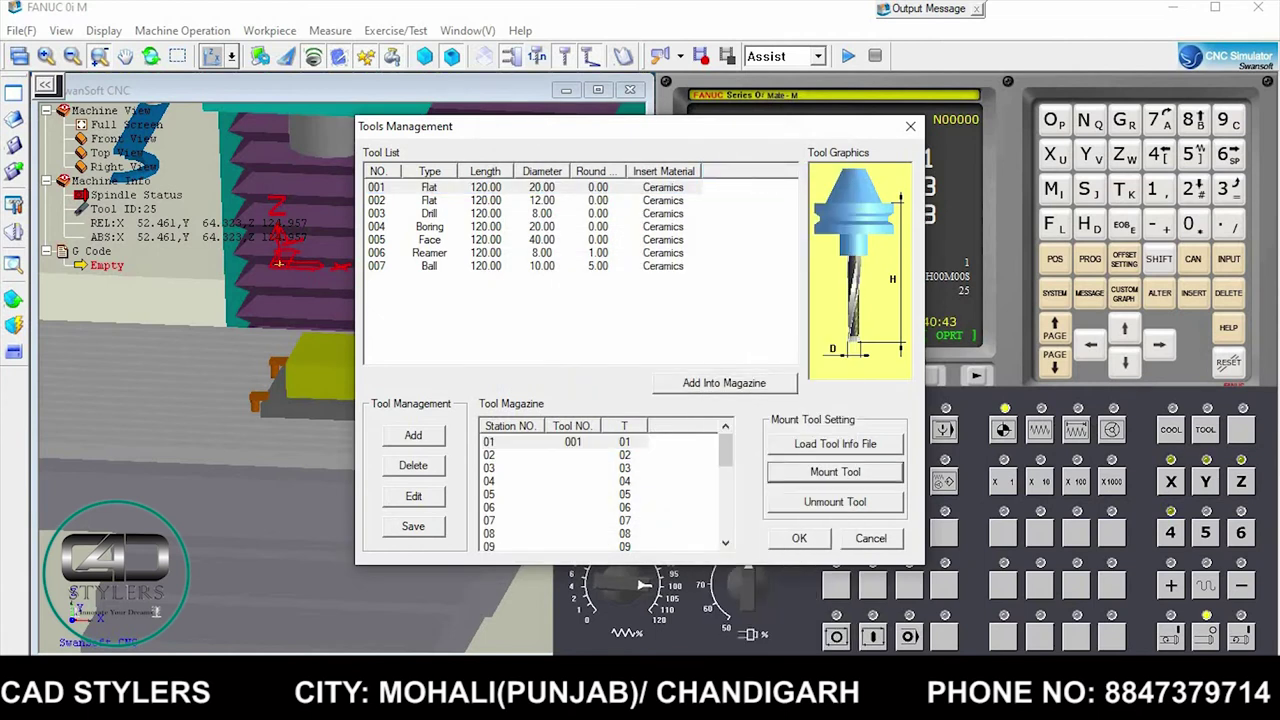
pyautogui.click(799, 538)
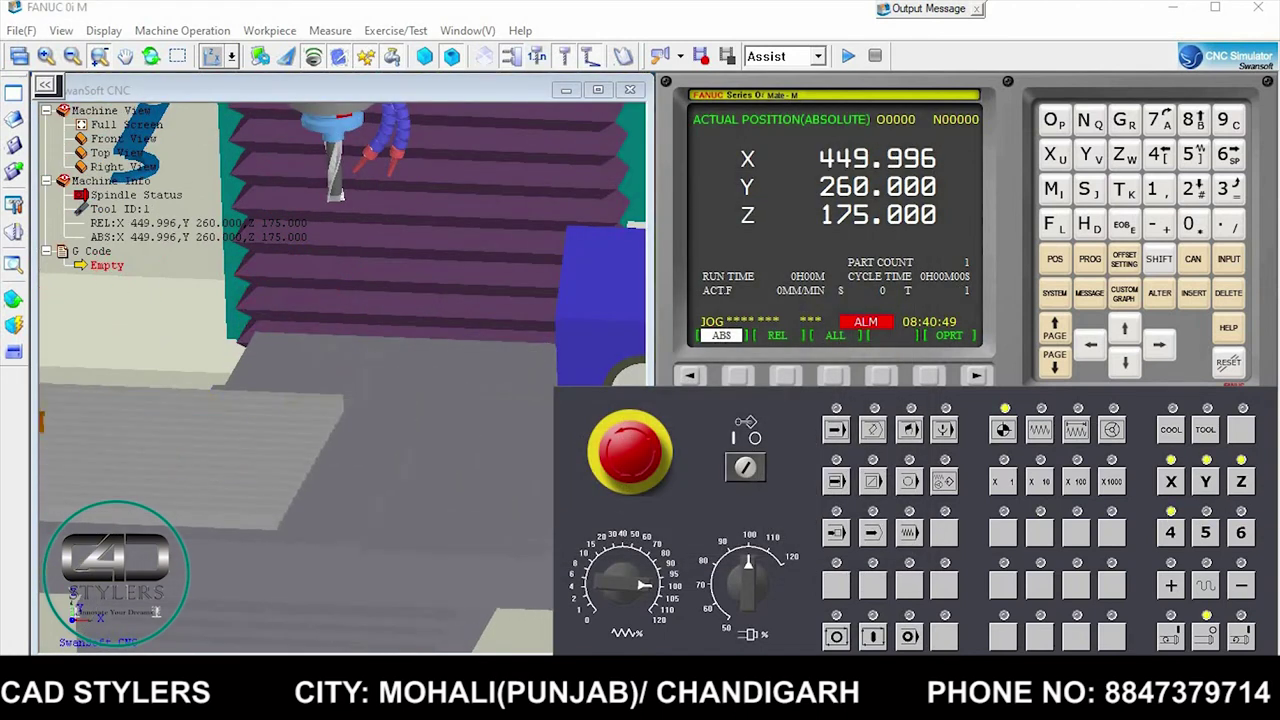
# Show the work coordinates page with the cursor on the G55 X offset.
pyautogui.click(1124, 258)
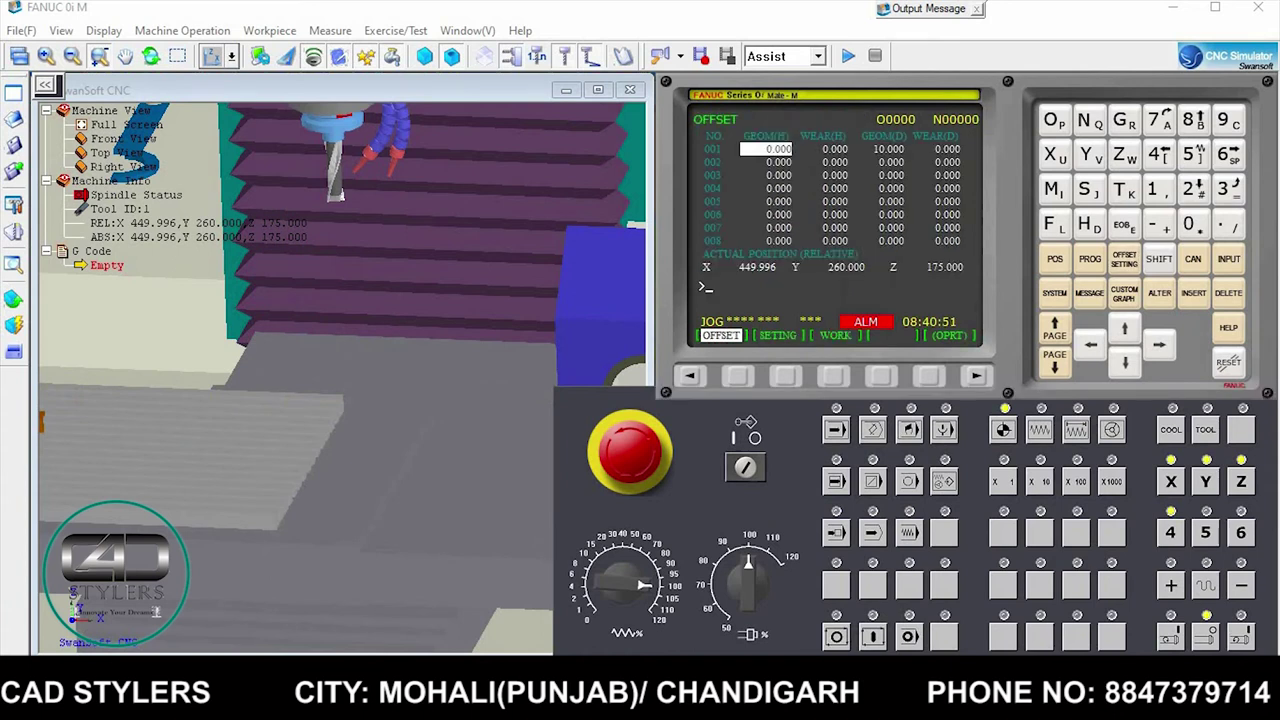
pyautogui.click(833, 375)
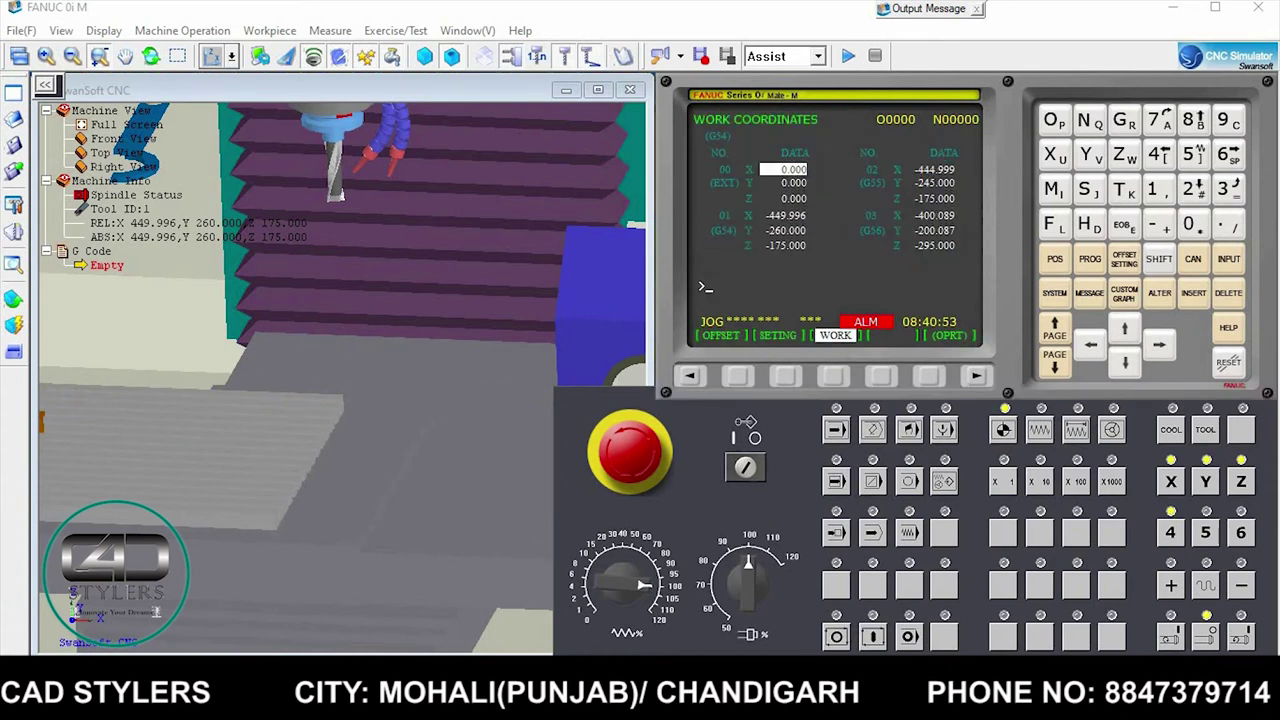
pyautogui.click(1159, 344)
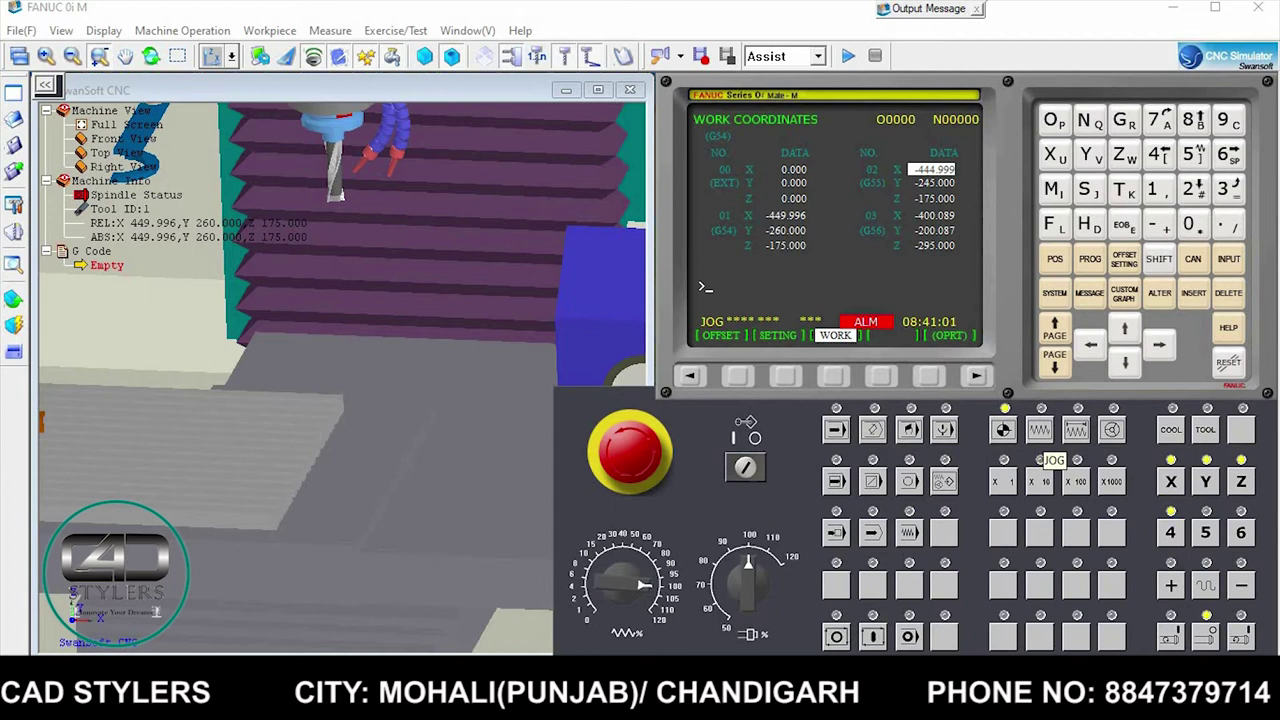
# Jog the end mill in -X, -Y and -Z to just above the workpiece.
pyautogui.click(1039, 429)
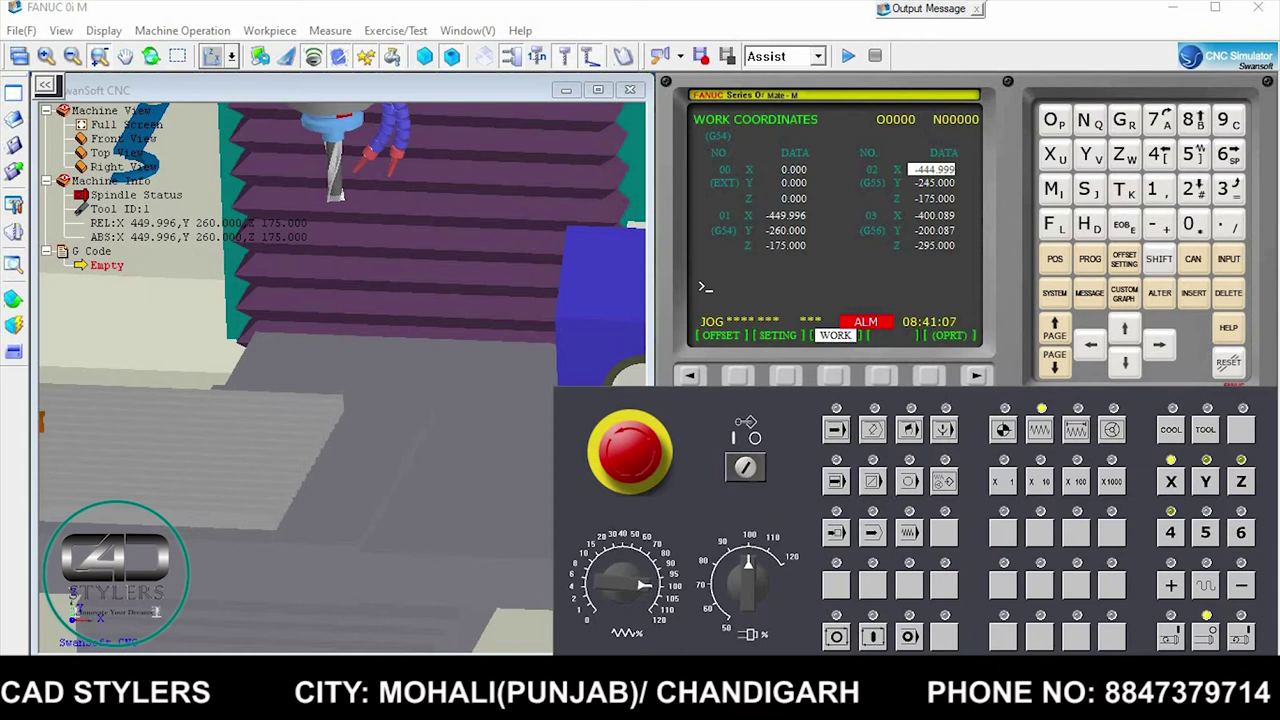
pyautogui.click(1241, 585)
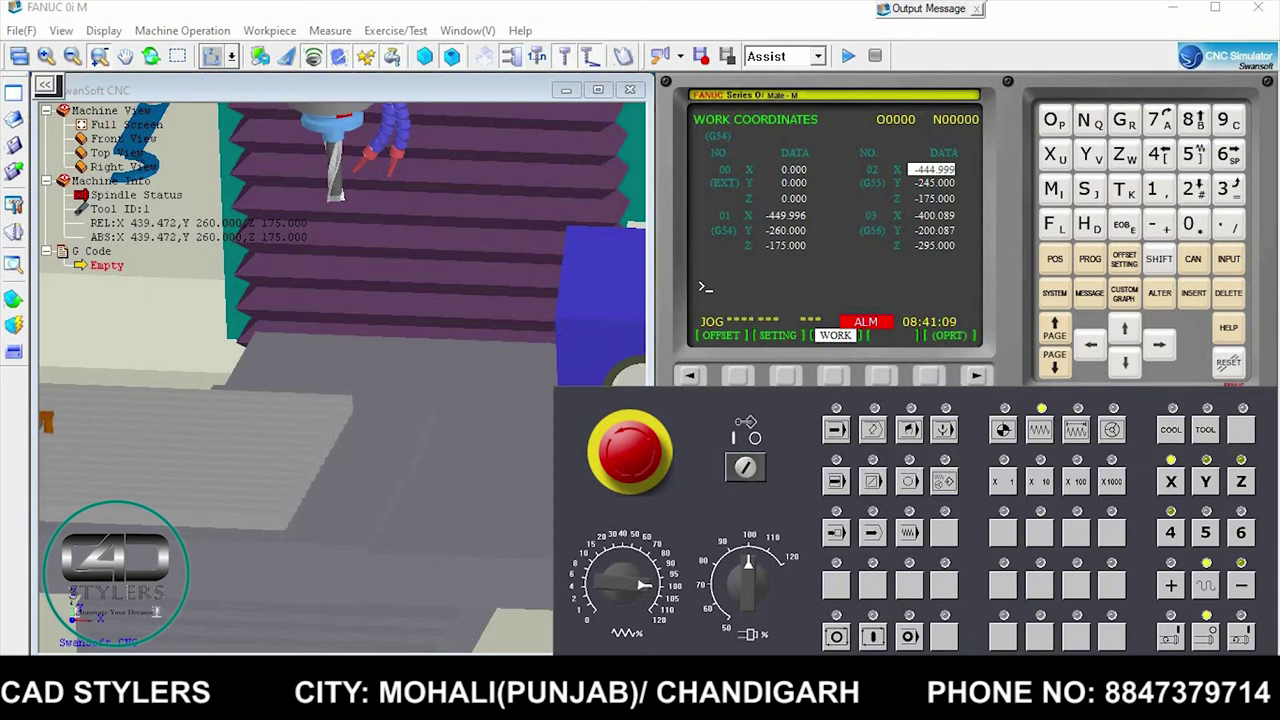
pyautogui.click(1241, 585)
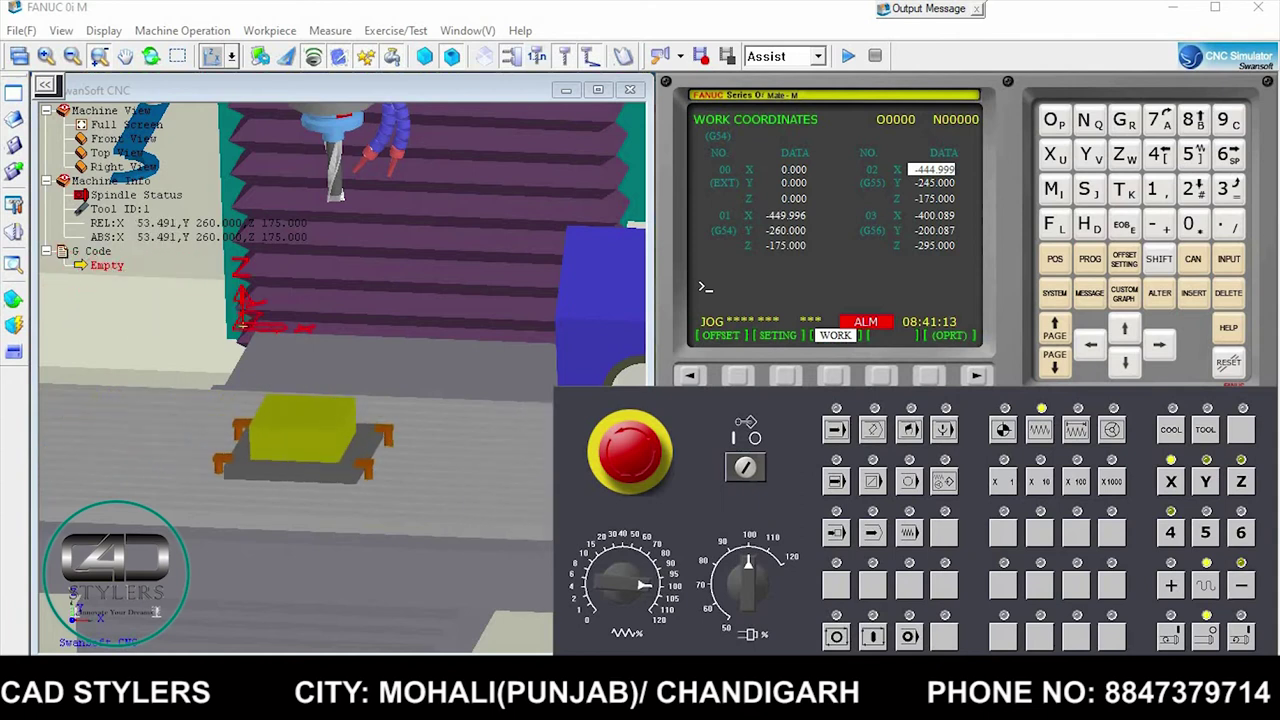
pyautogui.click(1206, 481)
pyautogui.click(1241, 585)
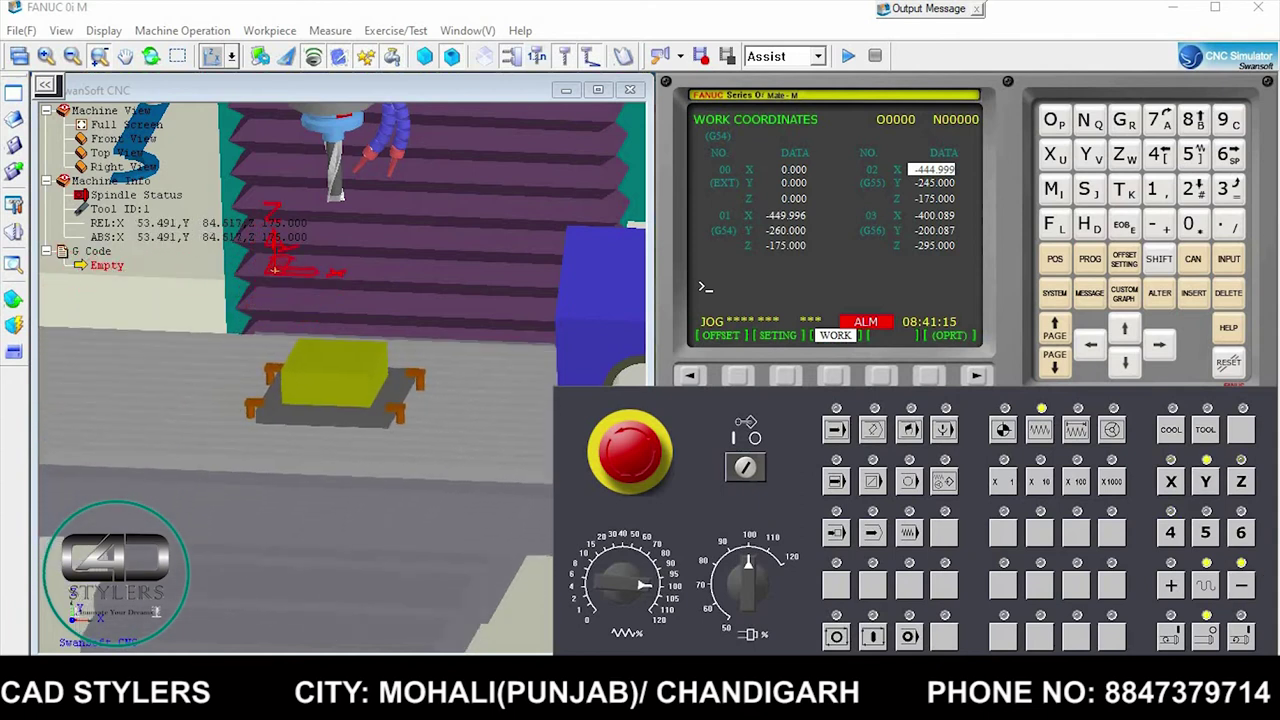
pyautogui.click(1241, 481)
pyautogui.click(1241, 585)
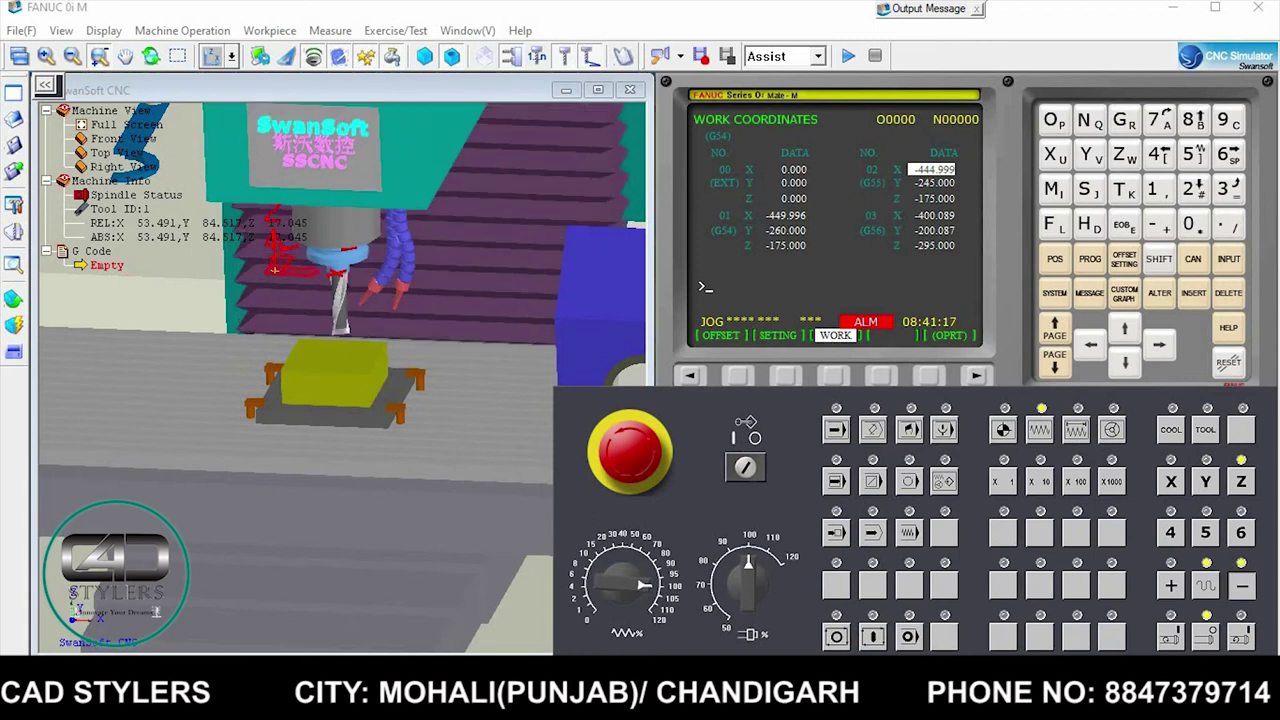
pyautogui.click(1018, 570)
pyautogui.click(1076, 429)
pyautogui.click(1112, 481)
pyautogui.click(1241, 585)
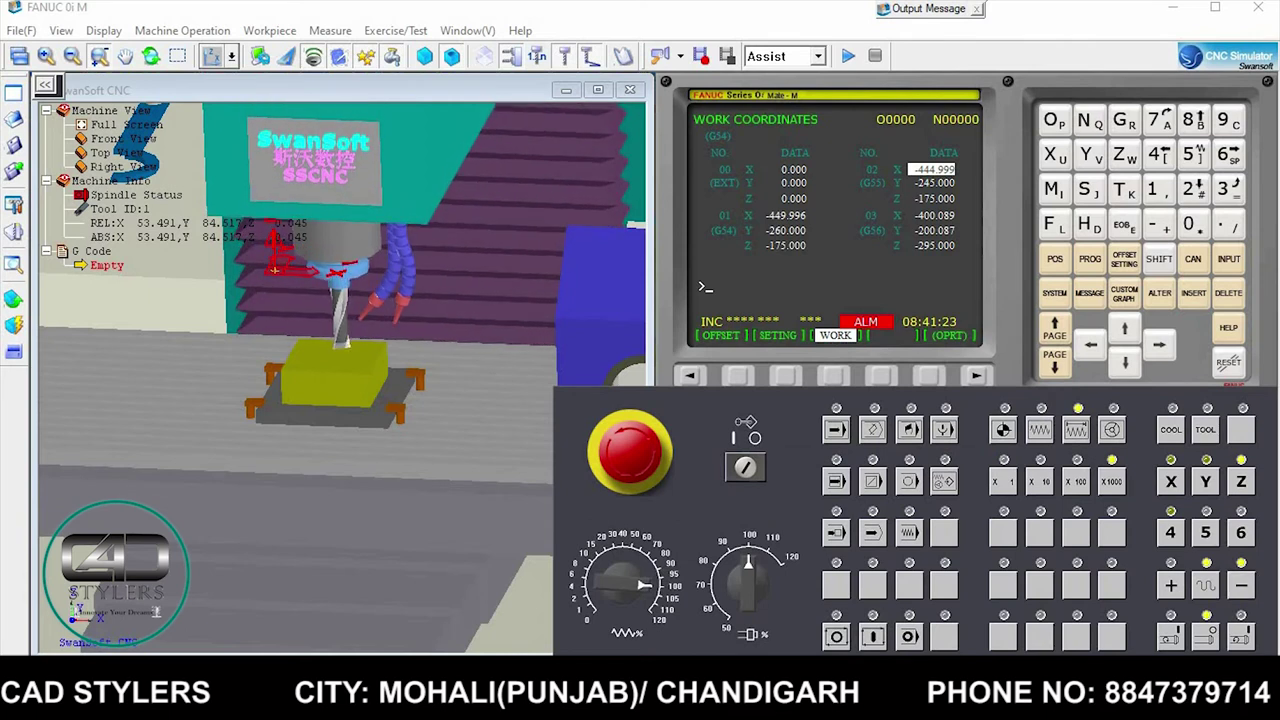
# Lower the tool onto the block top in finer 100, 10, 1 steps and measure G55 Z0.
pyautogui.press('Return')
pyautogui.click(1075, 481)
pyautogui.click(1241, 585)
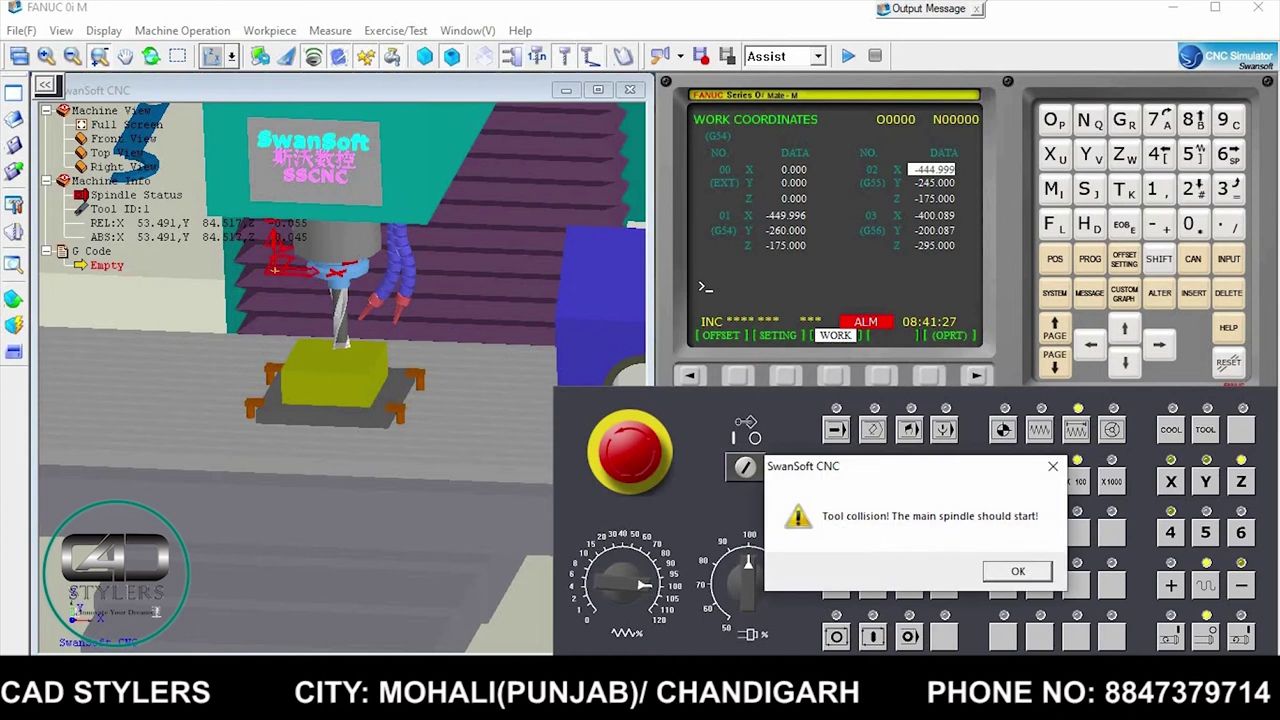
pyautogui.click(1018, 572)
pyautogui.click(1040, 481)
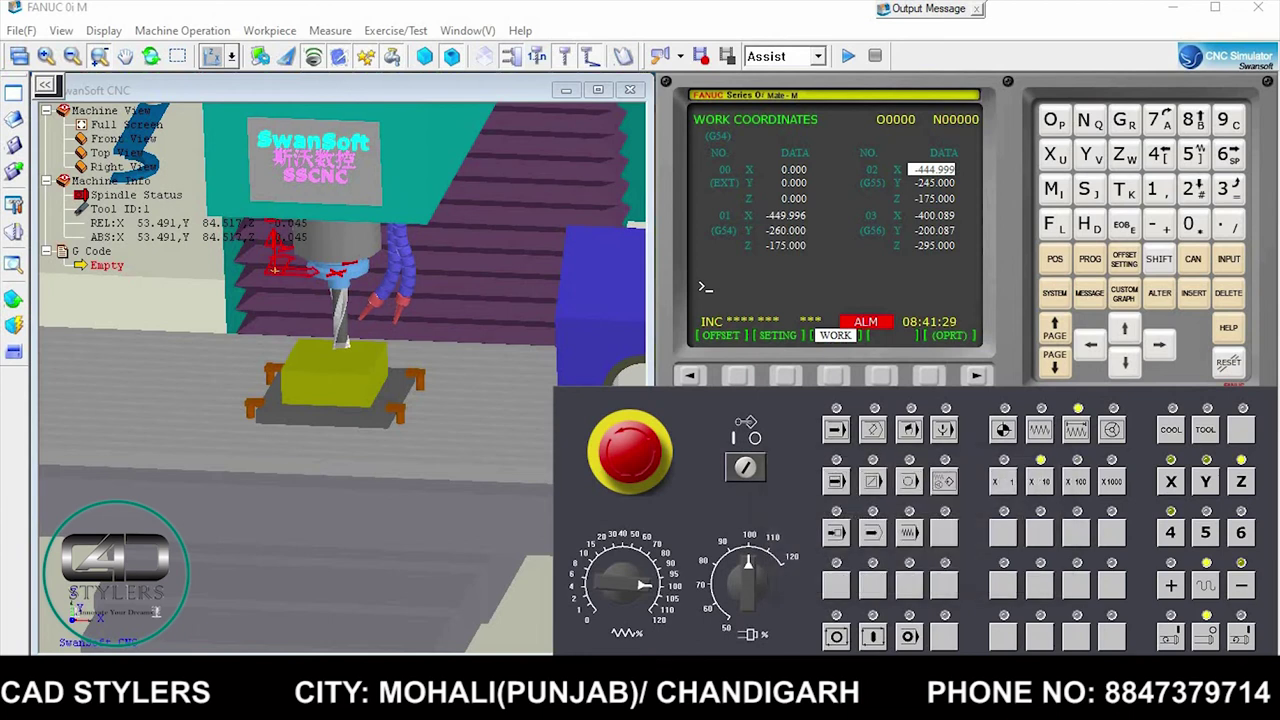
pyautogui.click(1241, 585)
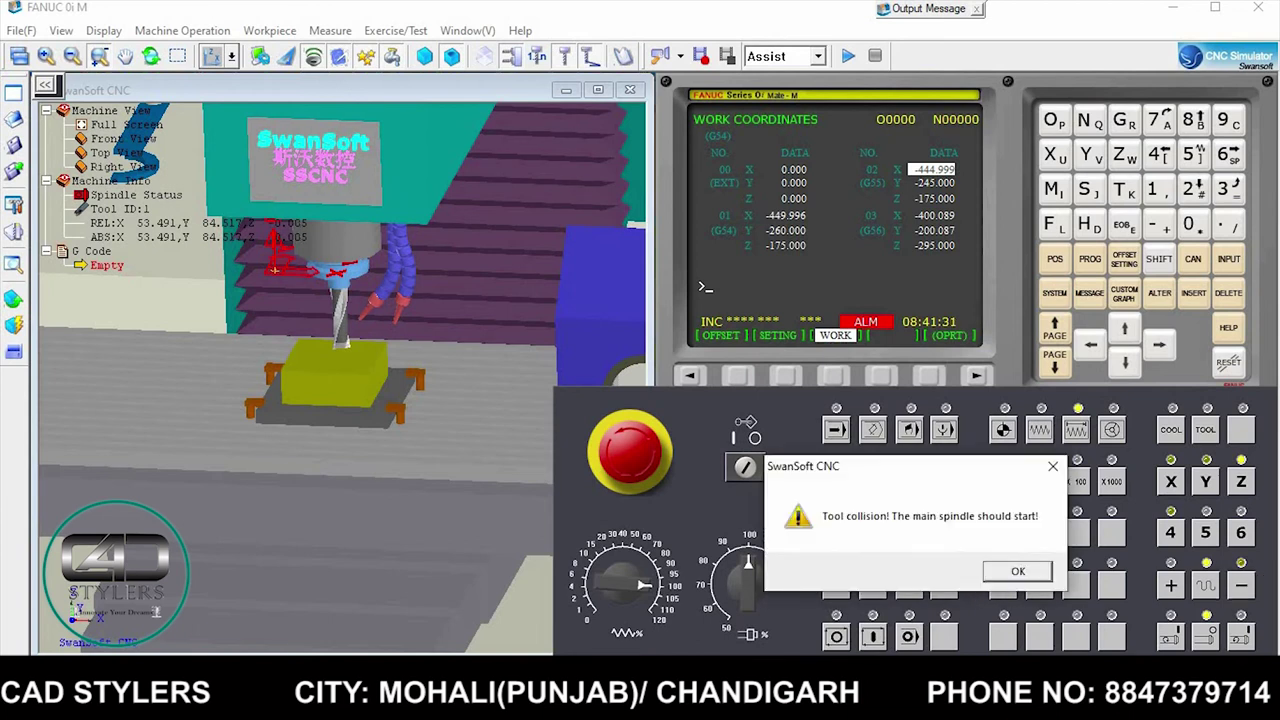
pyautogui.click(1018, 571)
pyautogui.click(1004, 481)
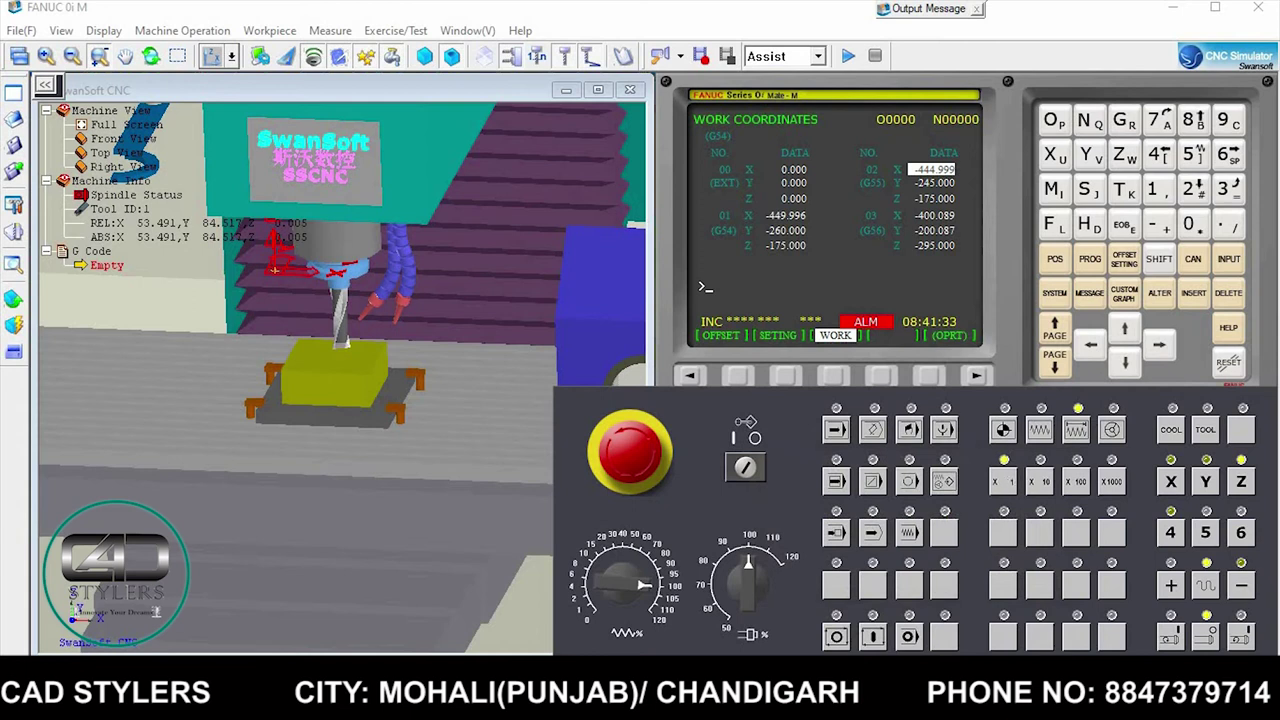
pyautogui.click(1241, 585)
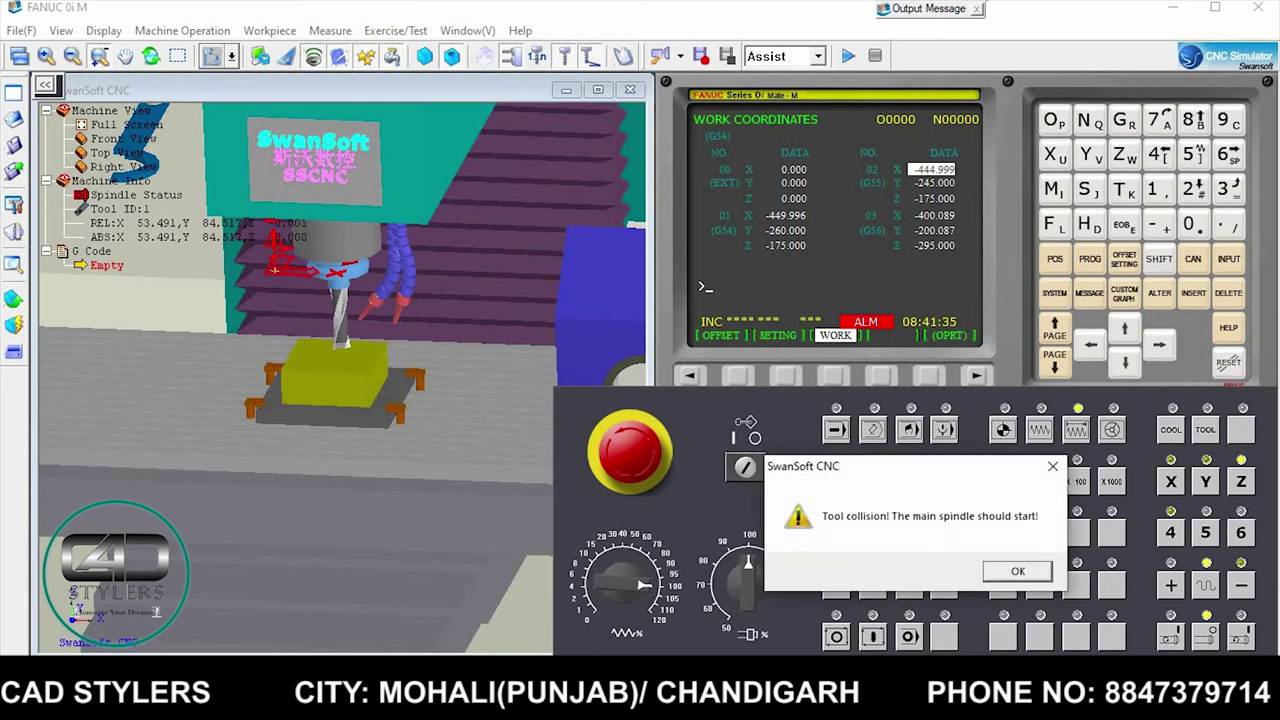
pyautogui.press('Return')
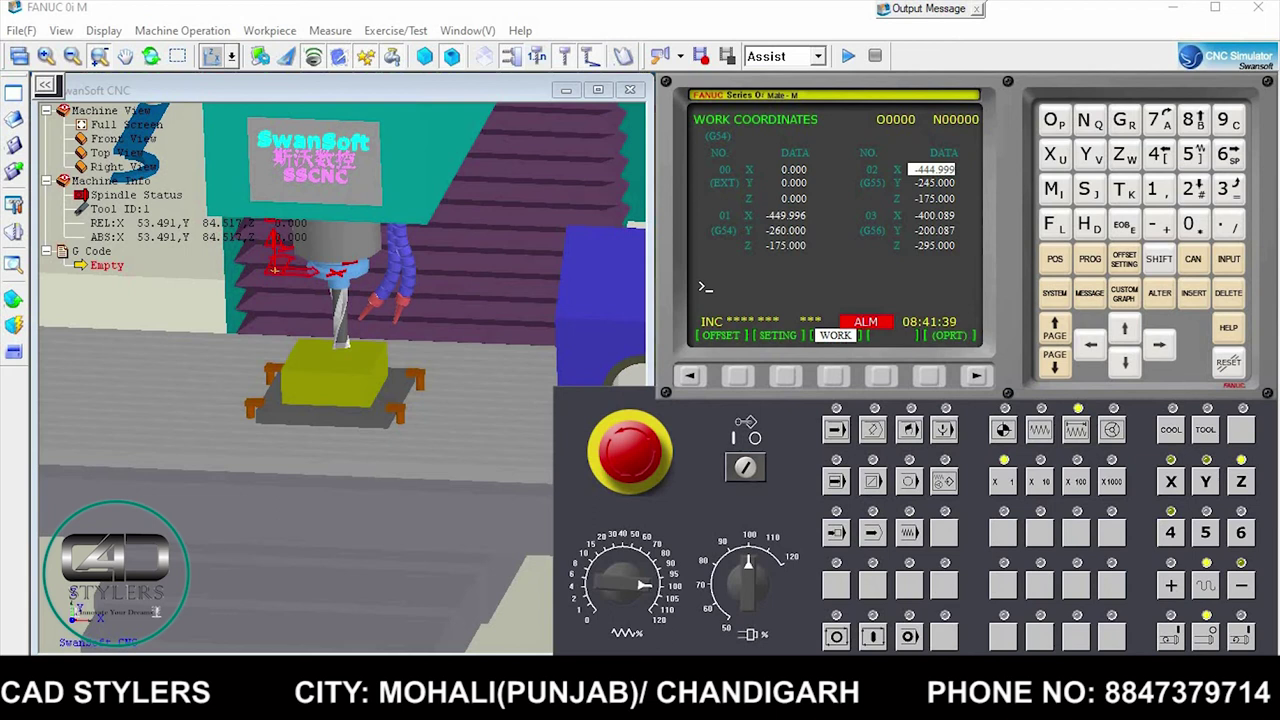
pyautogui.write('Z0')
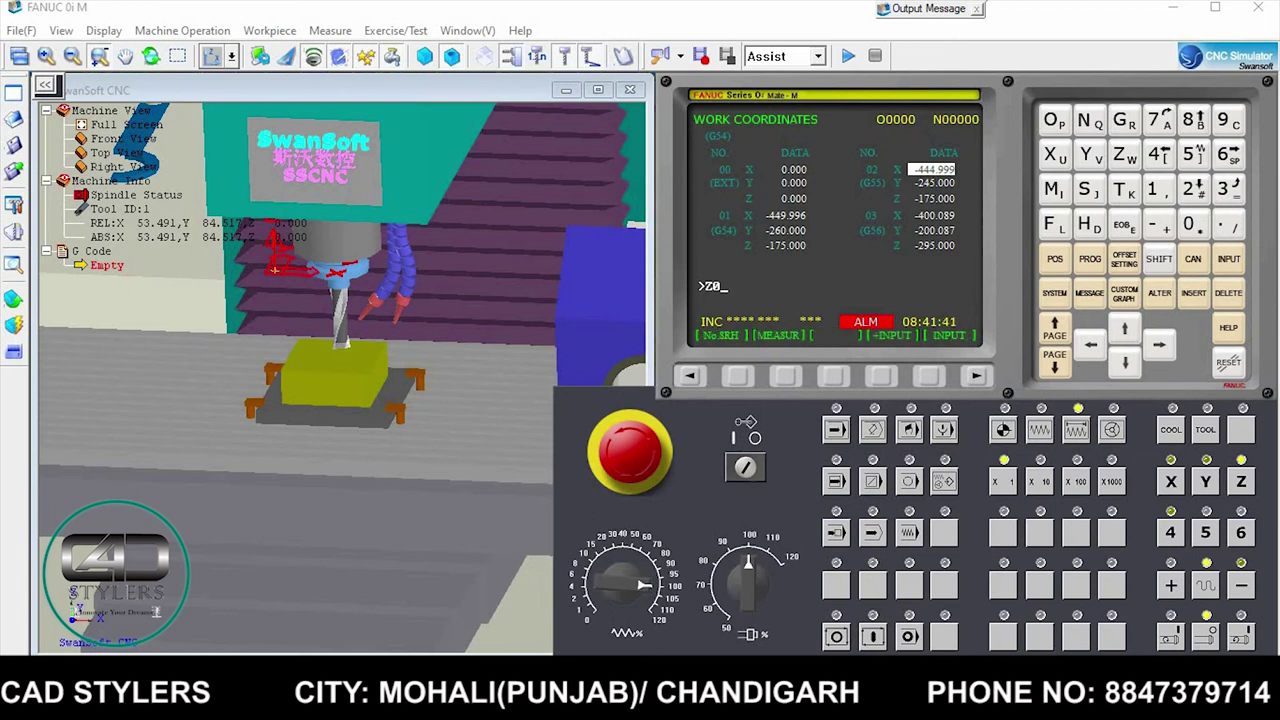
pyautogui.press('Return')
# Raise the spindle, move in -Y and lower the tool beside the block's Y edge.
pyautogui.click(1040, 429)
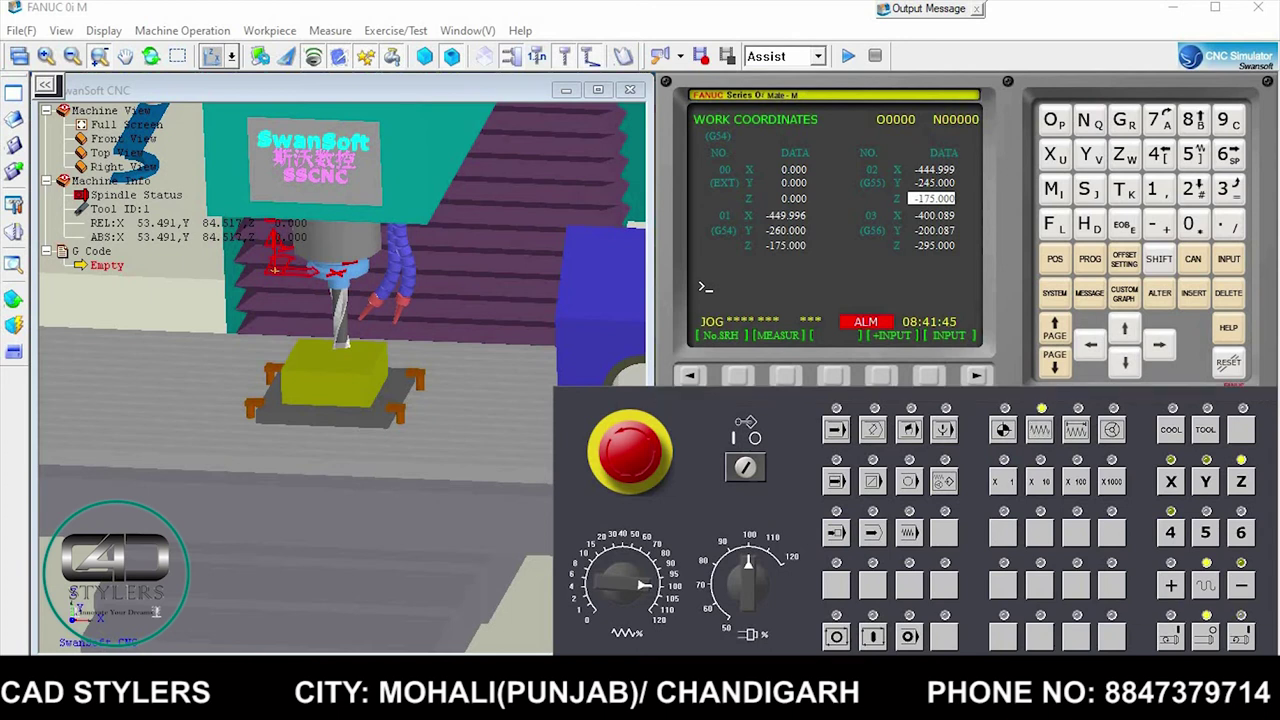
pyautogui.click(1171, 585)
pyautogui.click(1206, 481)
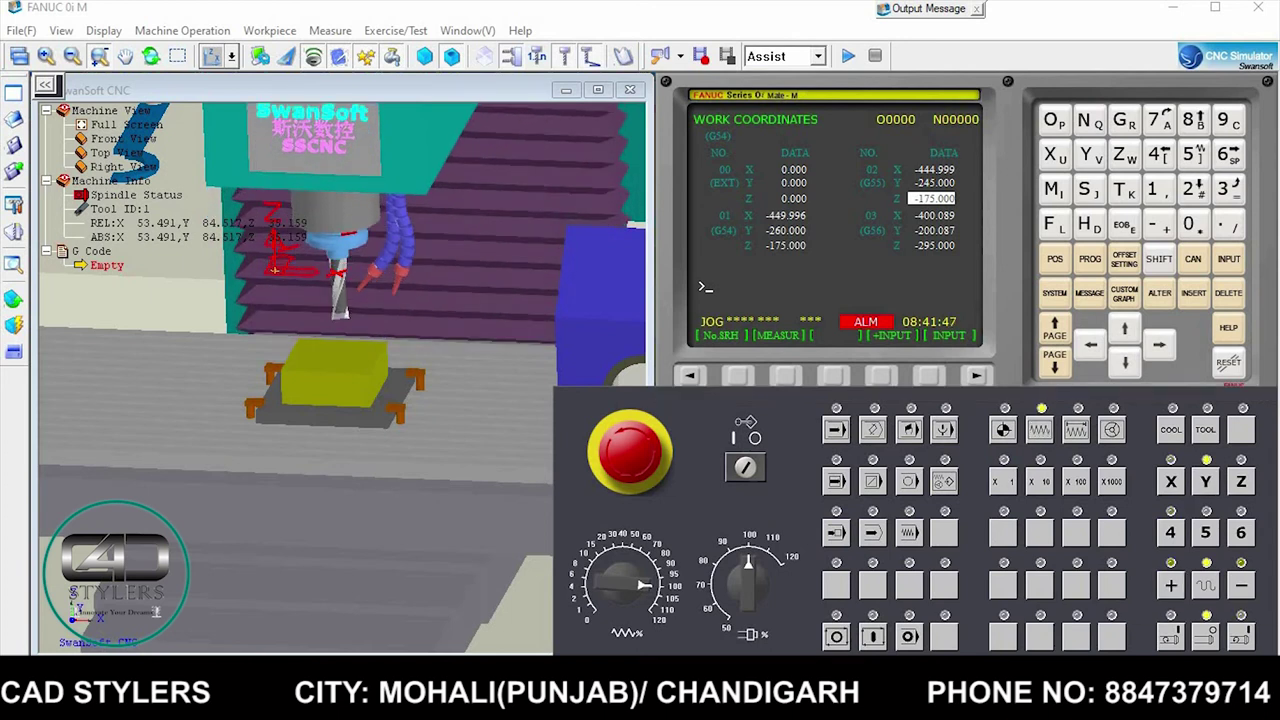
pyautogui.click(1241, 585)
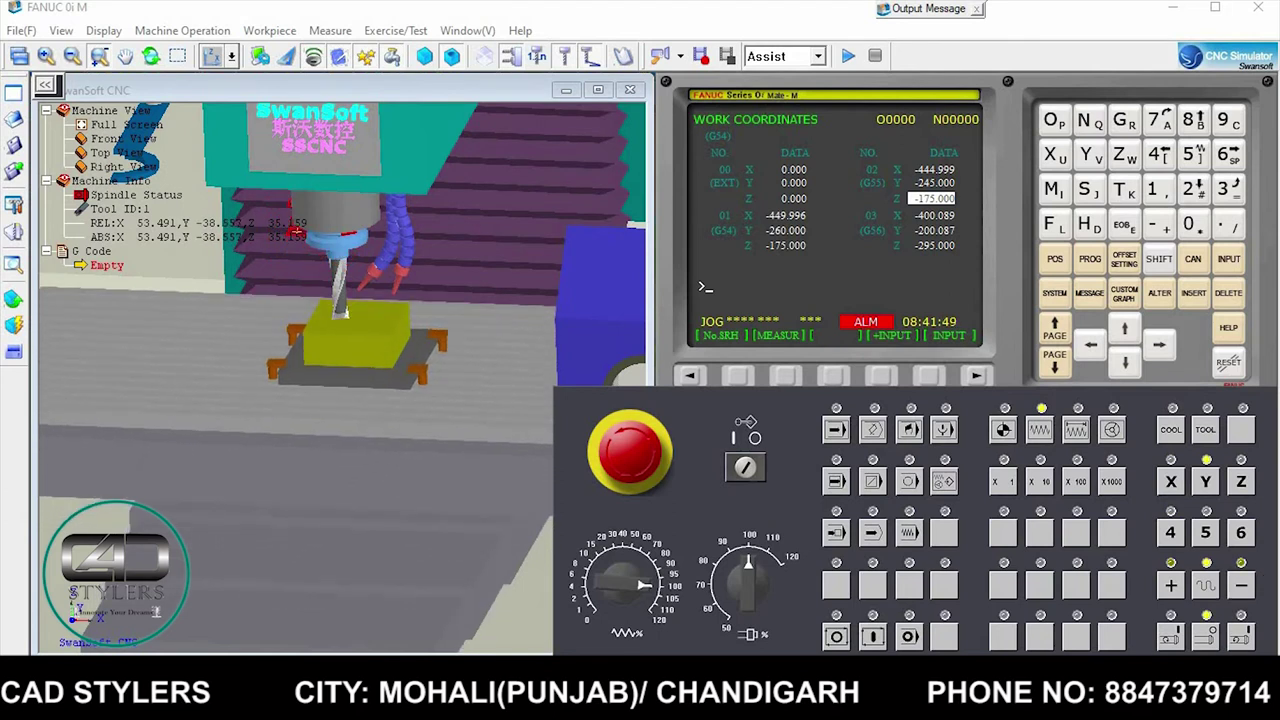
pyautogui.click(1241, 481)
pyautogui.click(1241, 585)
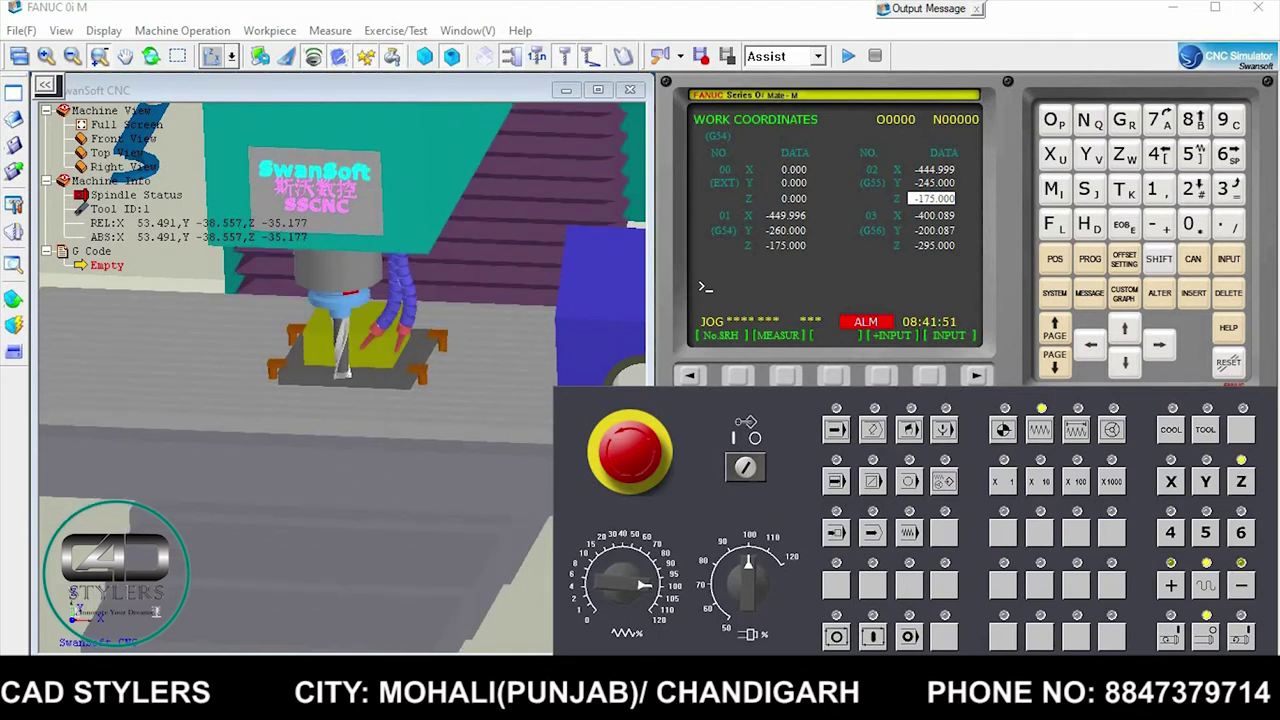
pyautogui.click(1206, 481)
pyautogui.click(1171, 585)
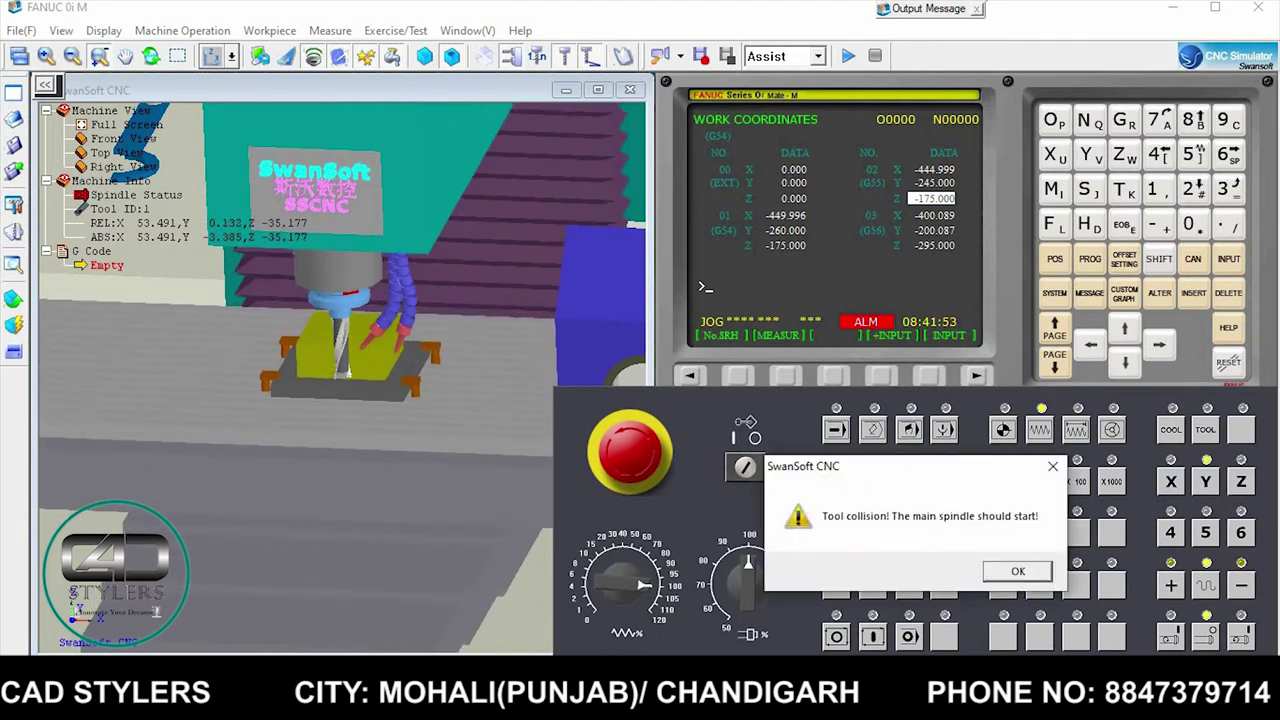
# Touch the Y edge in 1000, 100, 10 and 1 steps and store Y-10 as G55 Y -250.000.
pyautogui.click(1017, 570)
pyautogui.click(995, 481)
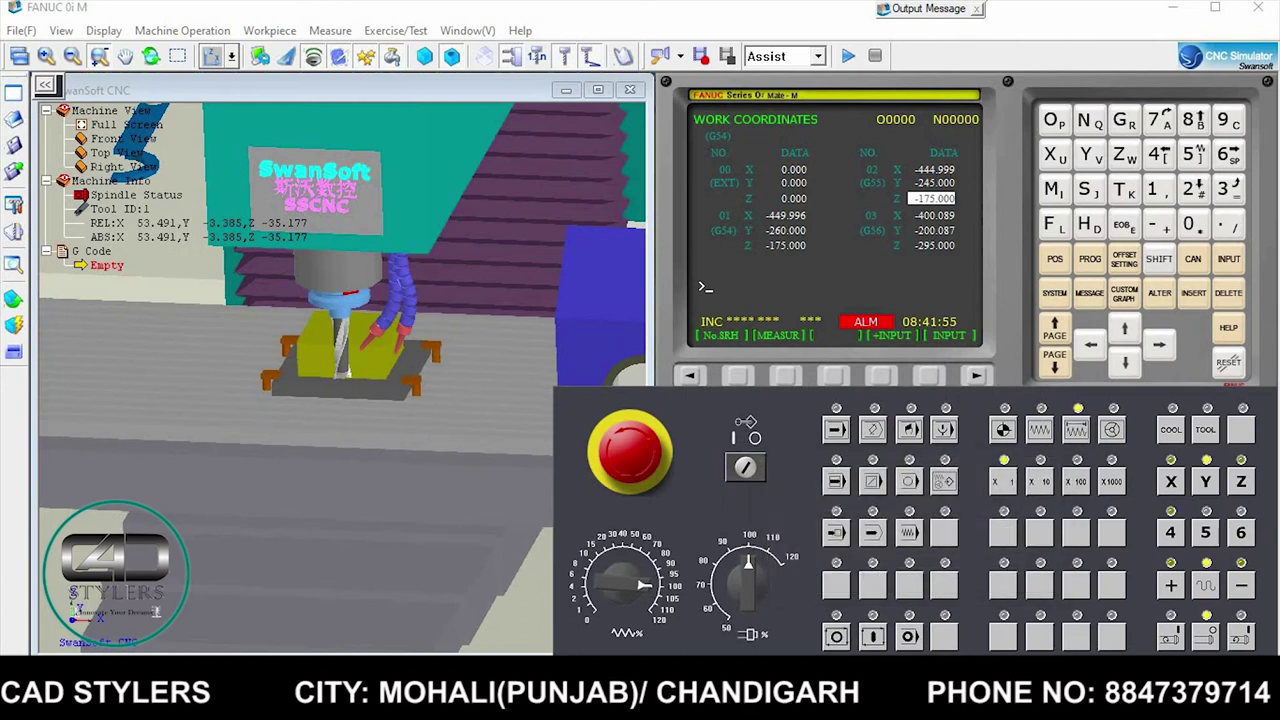
pyautogui.click(1111, 481)
pyautogui.click(1171, 585)
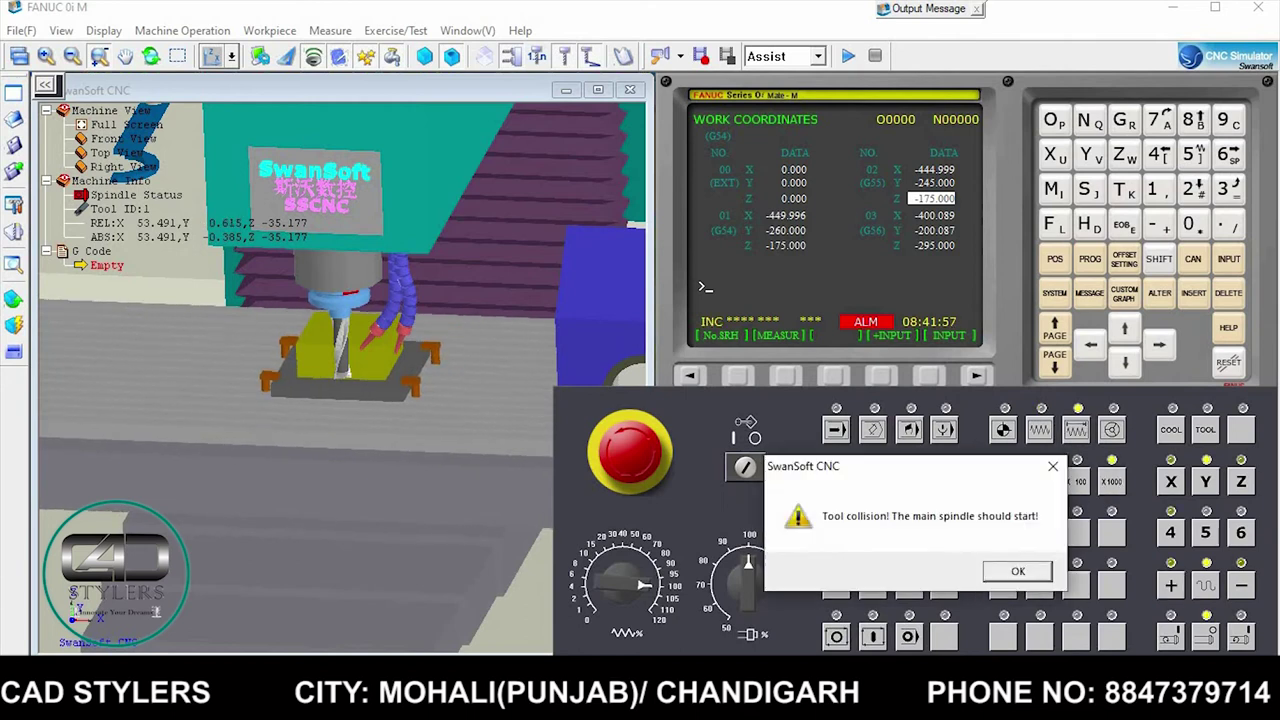
pyautogui.click(1017, 570)
pyautogui.click(1076, 481)
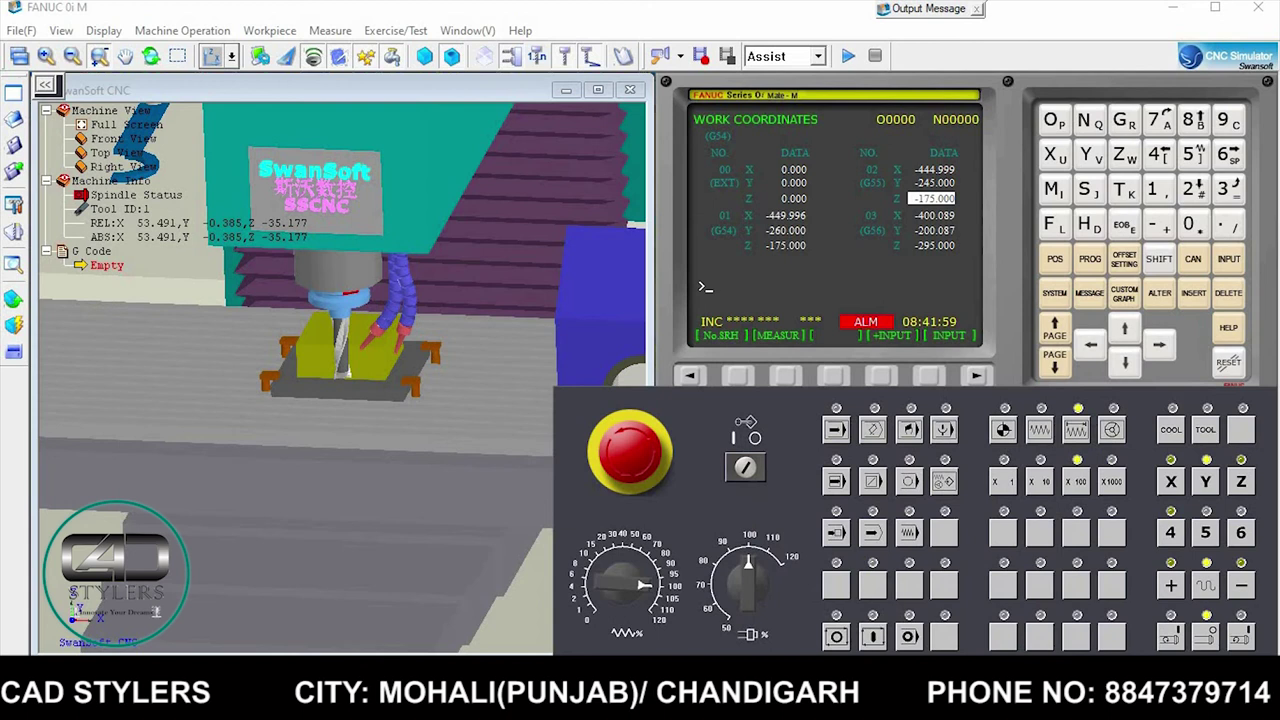
pyautogui.click(1171, 585)
pyautogui.click(1014, 569)
pyautogui.click(1040, 481)
pyautogui.click(1171, 585)
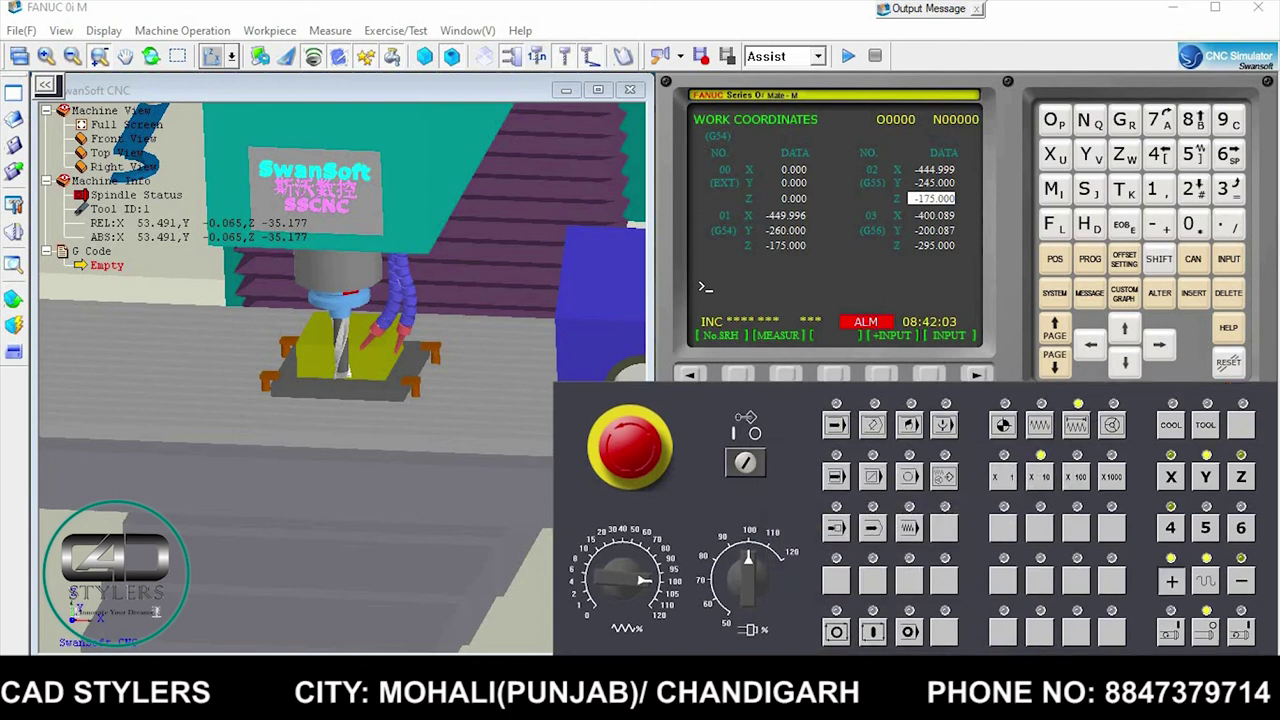
pyautogui.click(1017, 566)
pyautogui.click(1003, 477)
pyautogui.click(1171, 580)
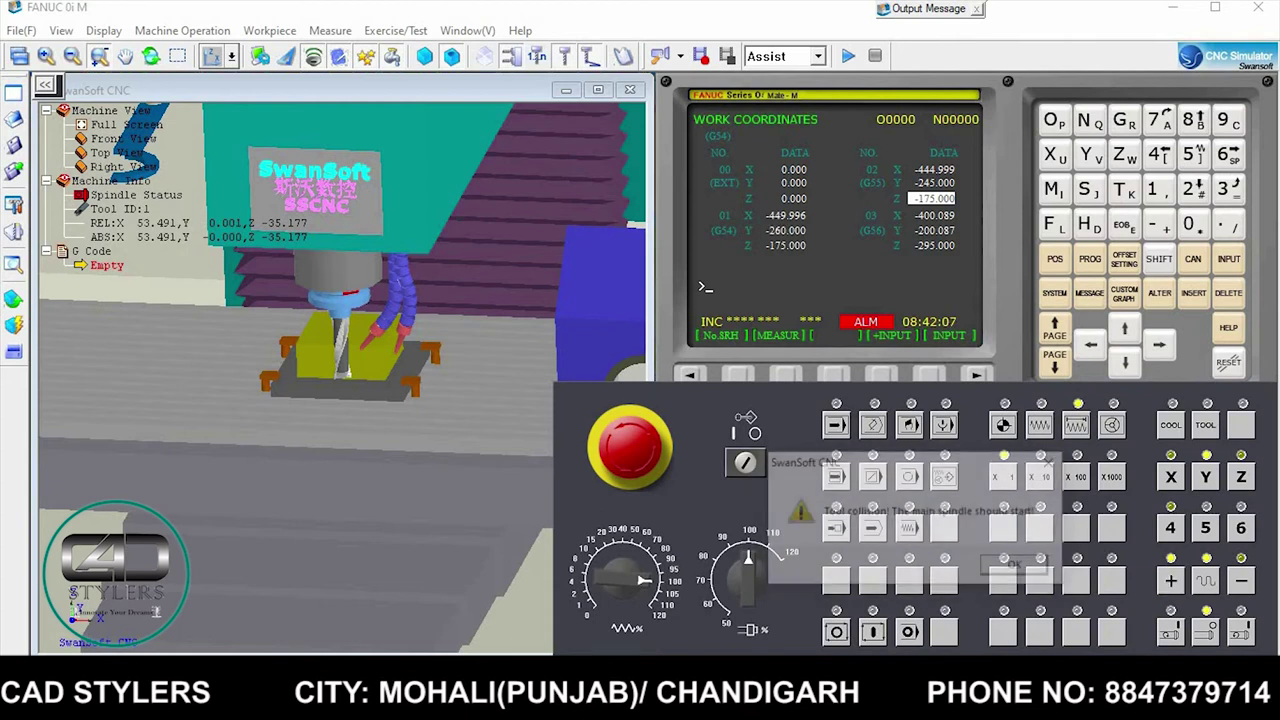
pyautogui.click(1015, 566)
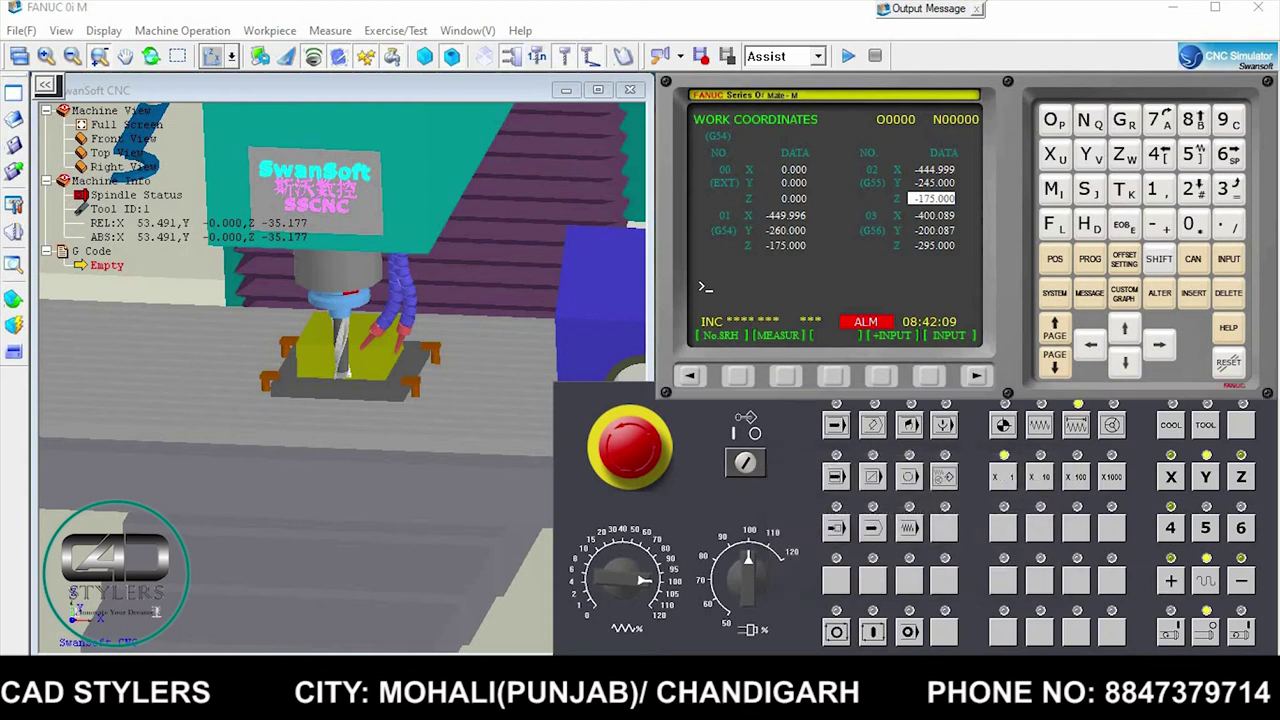
pyautogui.write('Y')
pyautogui.write('-10')
pyautogui.press('Return')
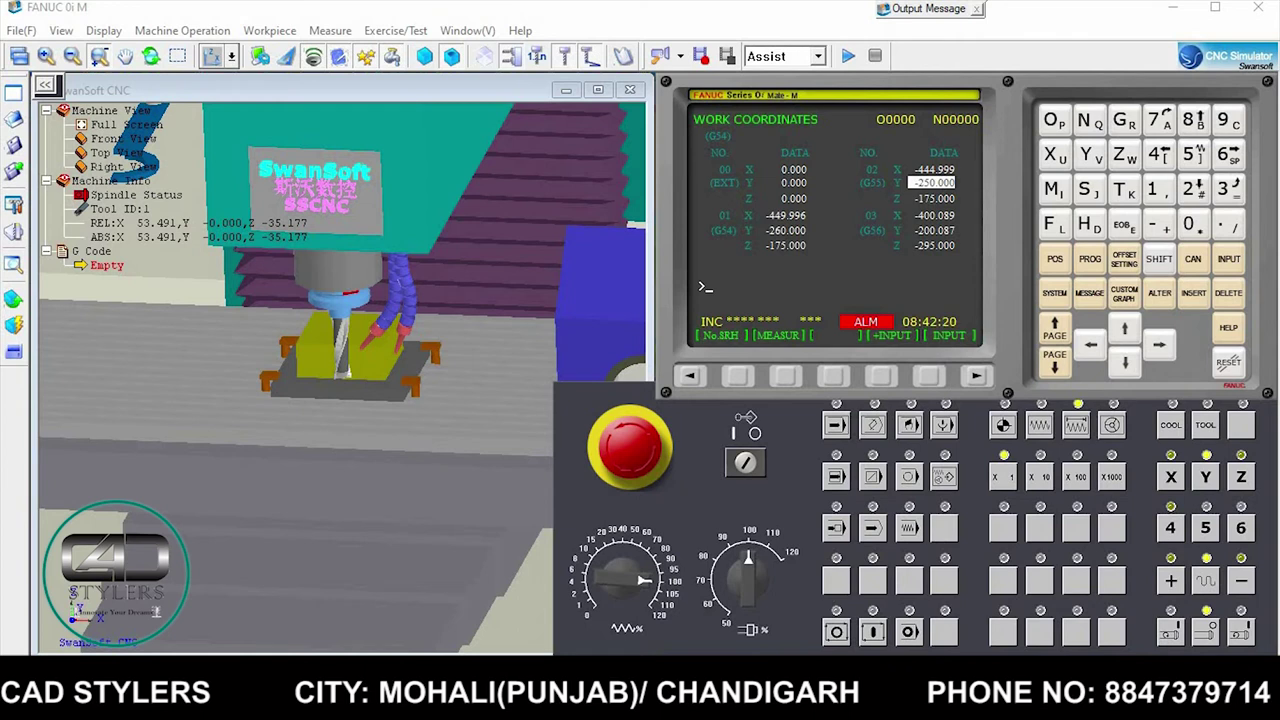
# Jog the tool up over the clamps and bring it against the block along +X.
pyautogui.click(1040, 425)
pyautogui.click(1241, 580)
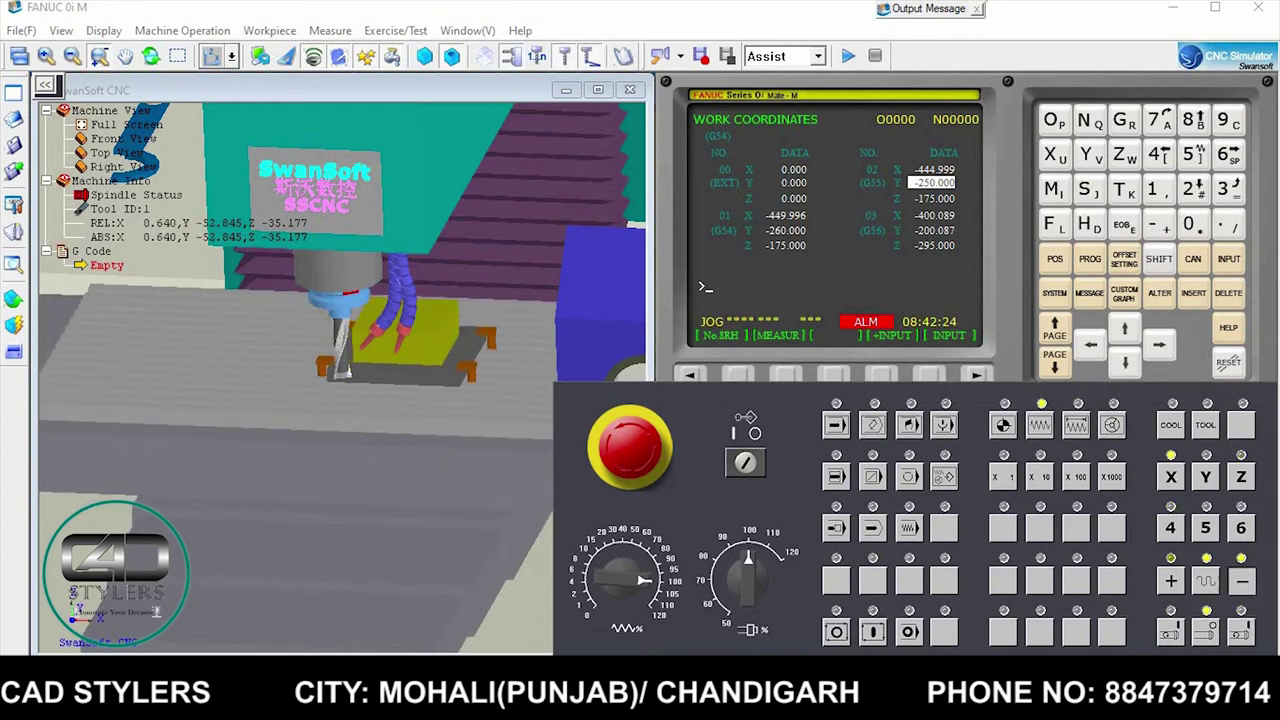
pyautogui.click(1206, 477)
pyautogui.click(1171, 580)
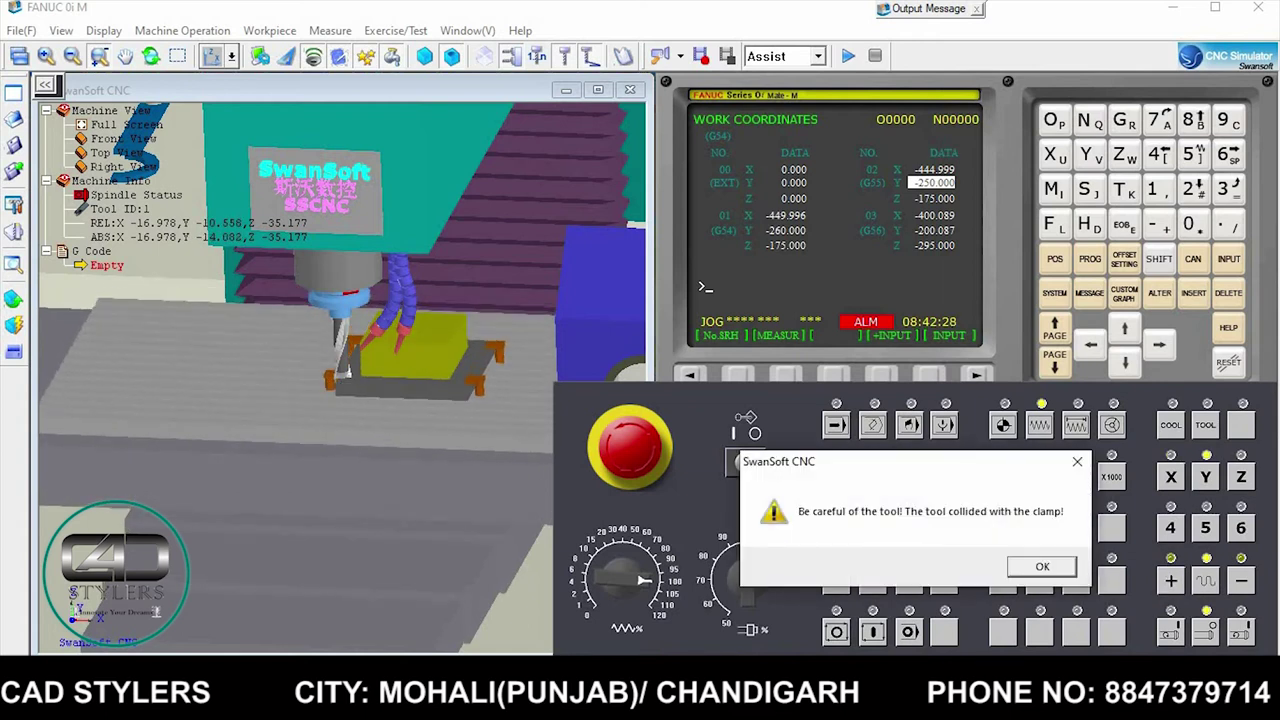
pyautogui.click(1042, 566)
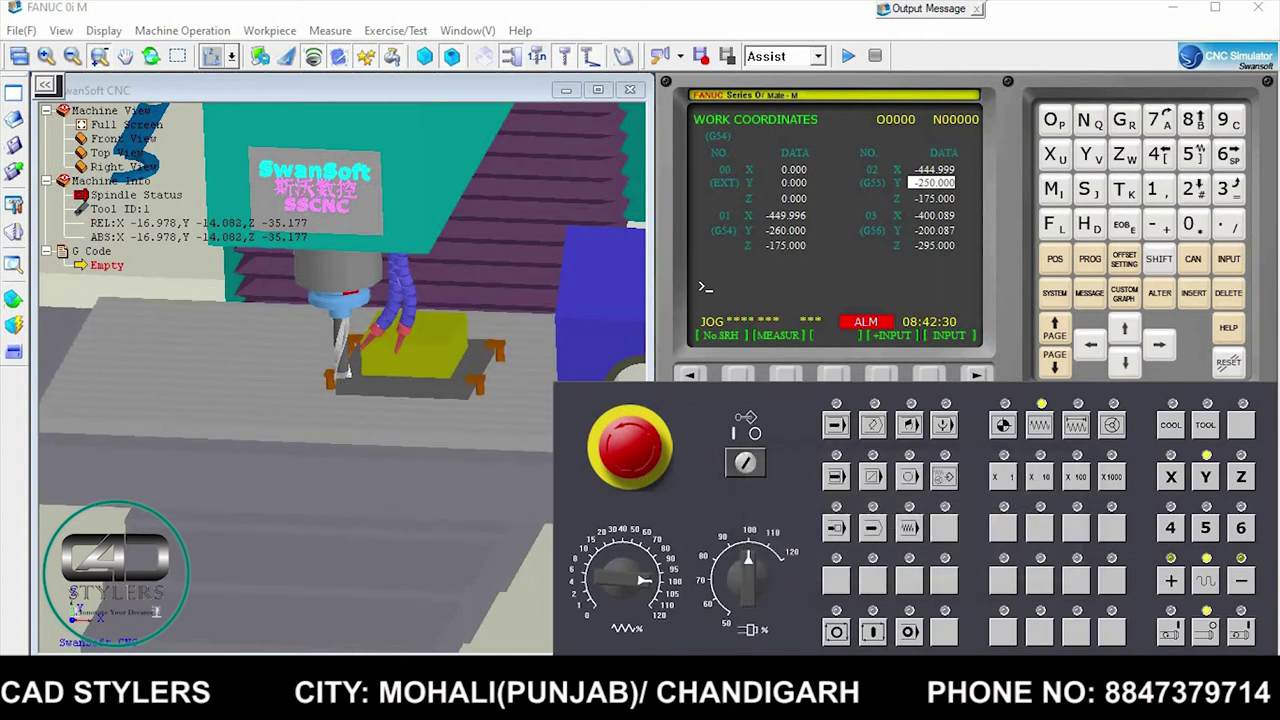
pyautogui.click(1241, 477)
pyautogui.click(1171, 580)
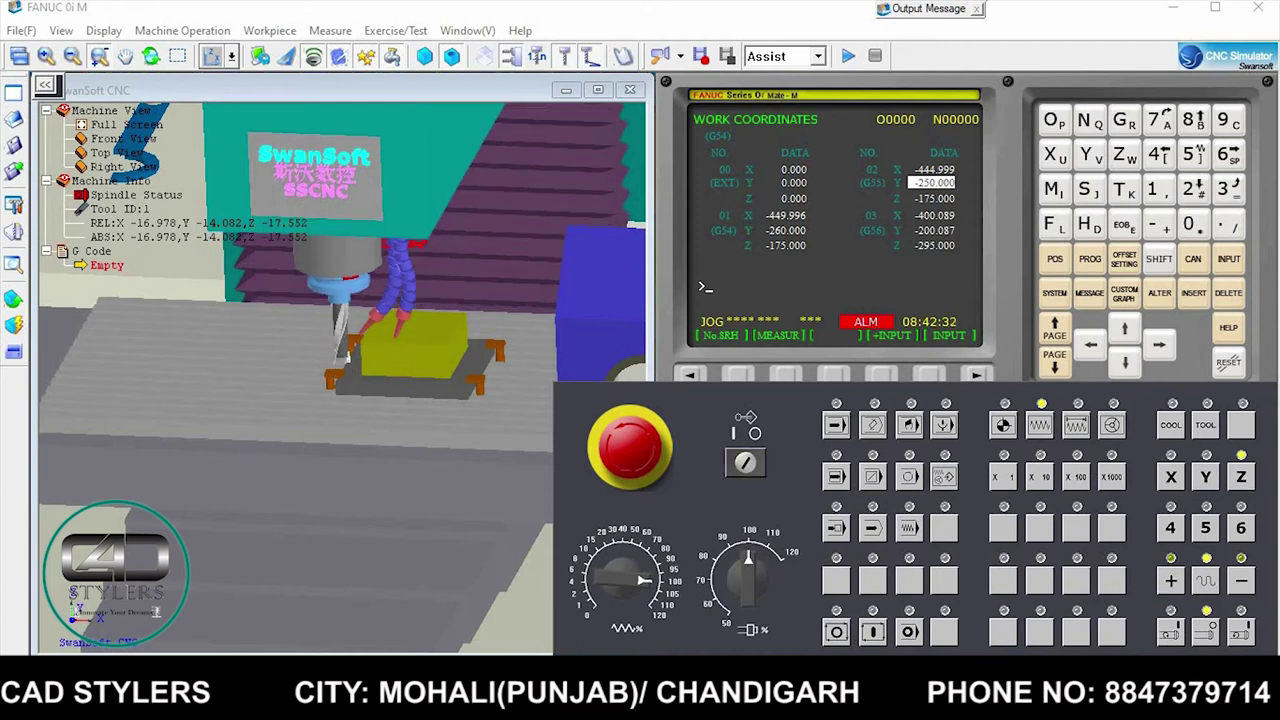
pyautogui.click(1171, 477)
pyautogui.click(1206, 477)
pyautogui.click(1171, 580)
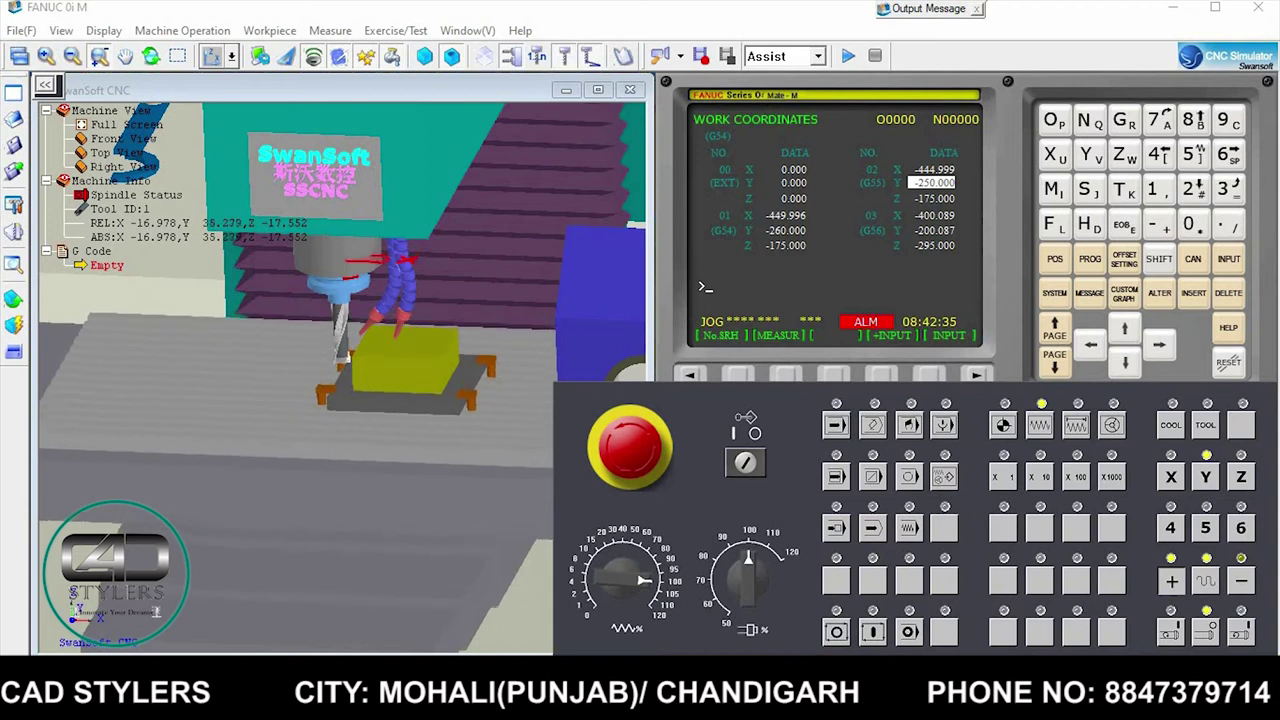
pyautogui.click(1171, 477)
pyautogui.click(1171, 580)
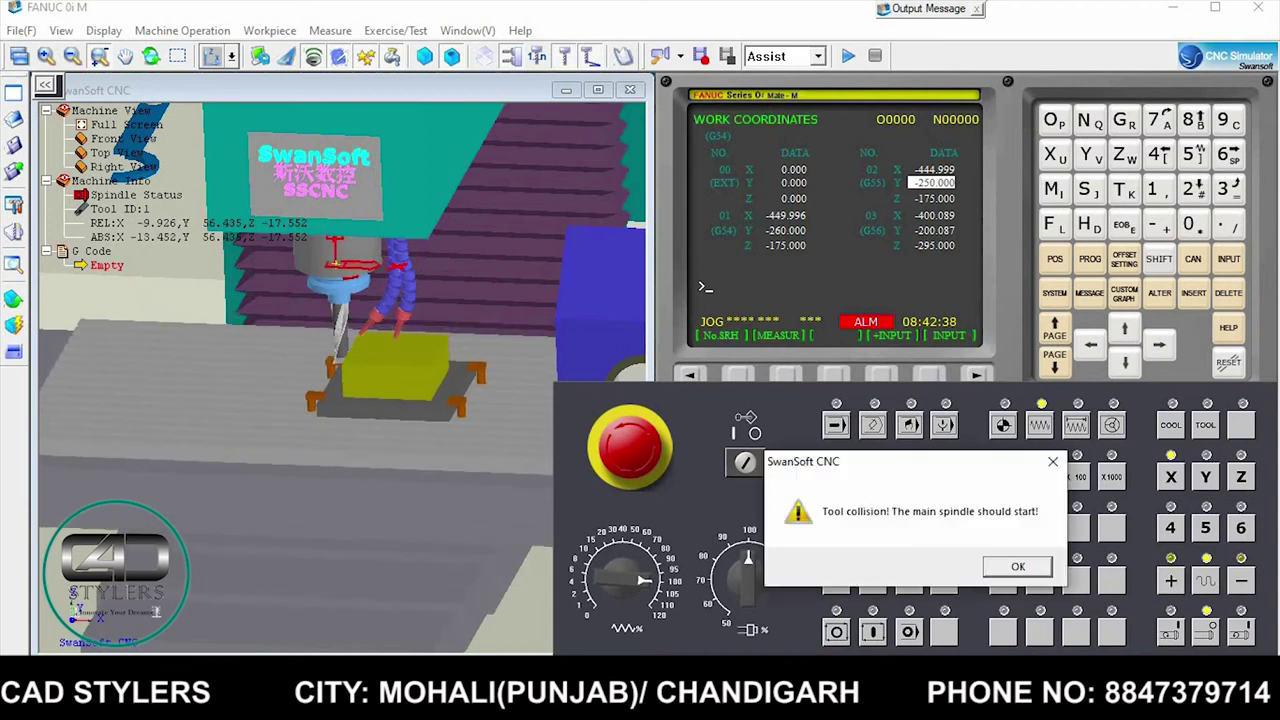
pyautogui.click(1017, 566)
# Touch the block's X side in 1, 0.1, 0.01 and 0.001 mm steps and key in X-10.
pyautogui.click(1075, 425)
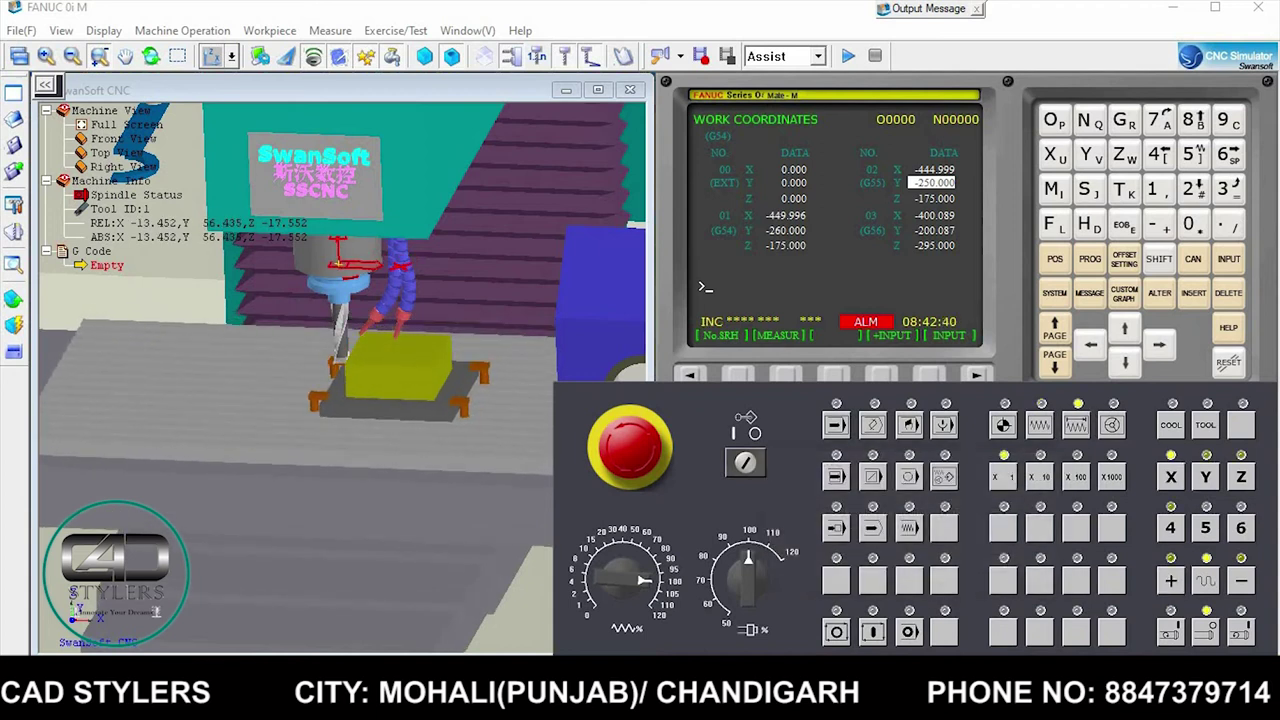
pyautogui.click(1171, 580)
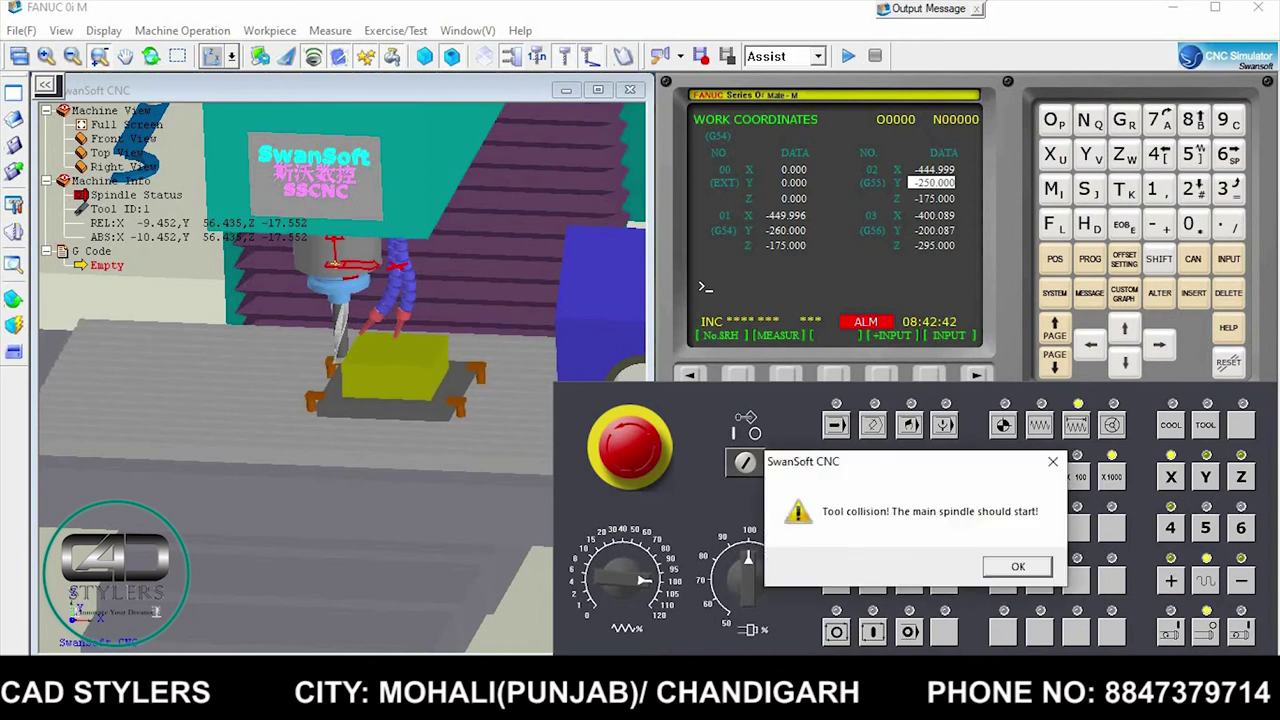
pyautogui.click(1052, 461)
pyautogui.click(1075, 477)
pyautogui.click(1171, 580)
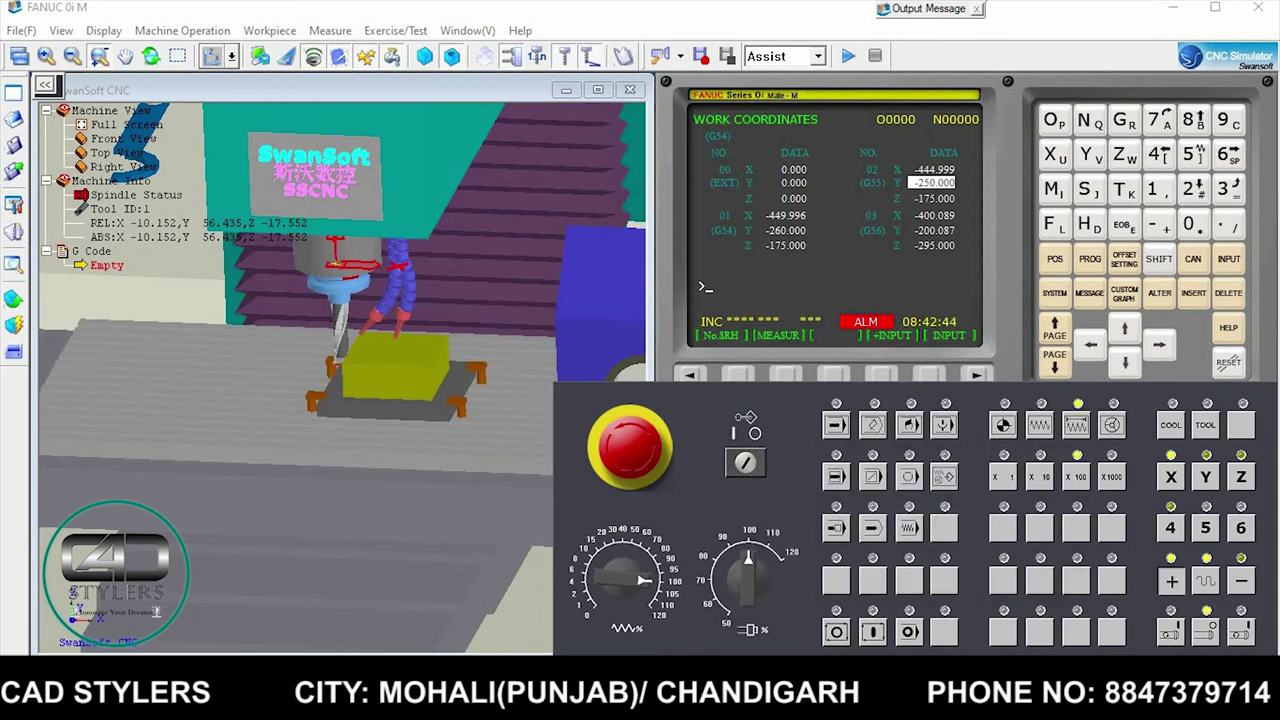
pyautogui.click(1053, 462)
pyautogui.click(1040, 477)
pyautogui.click(1171, 580)
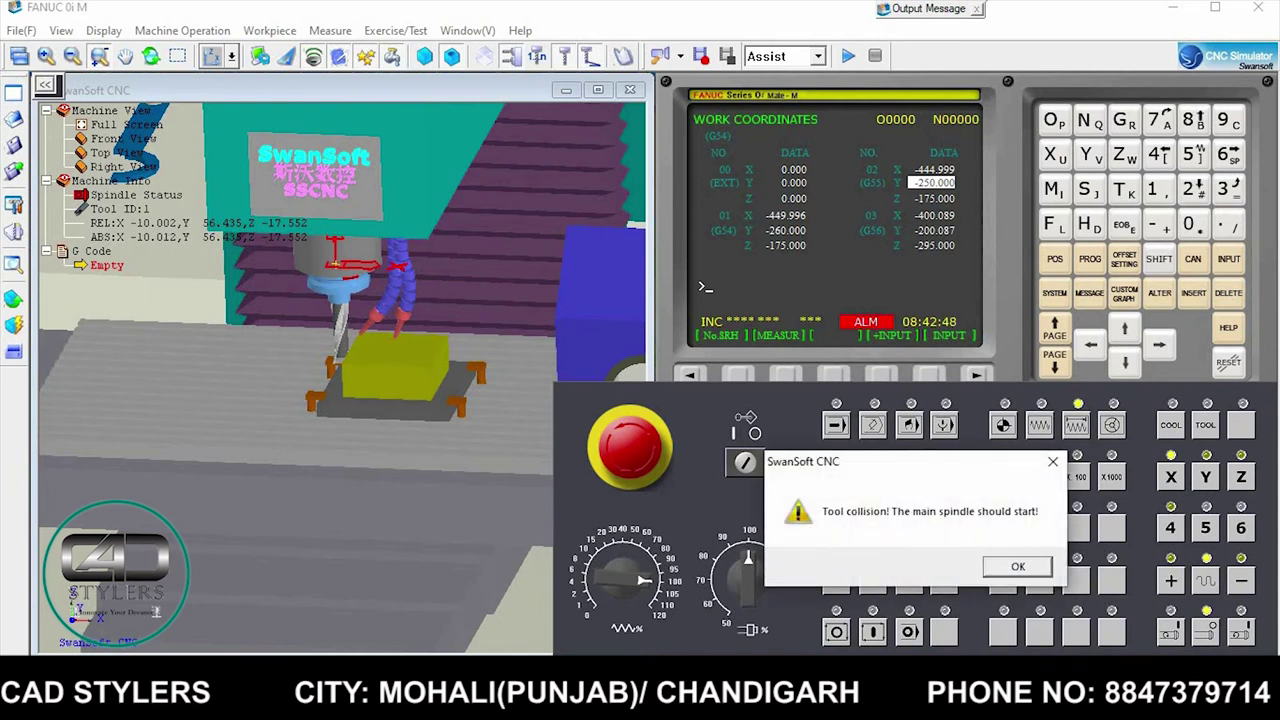
pyautogui.click(1054, 462)
pyautogui.click(1004, 477)
pyautogui.click(1171, 580)
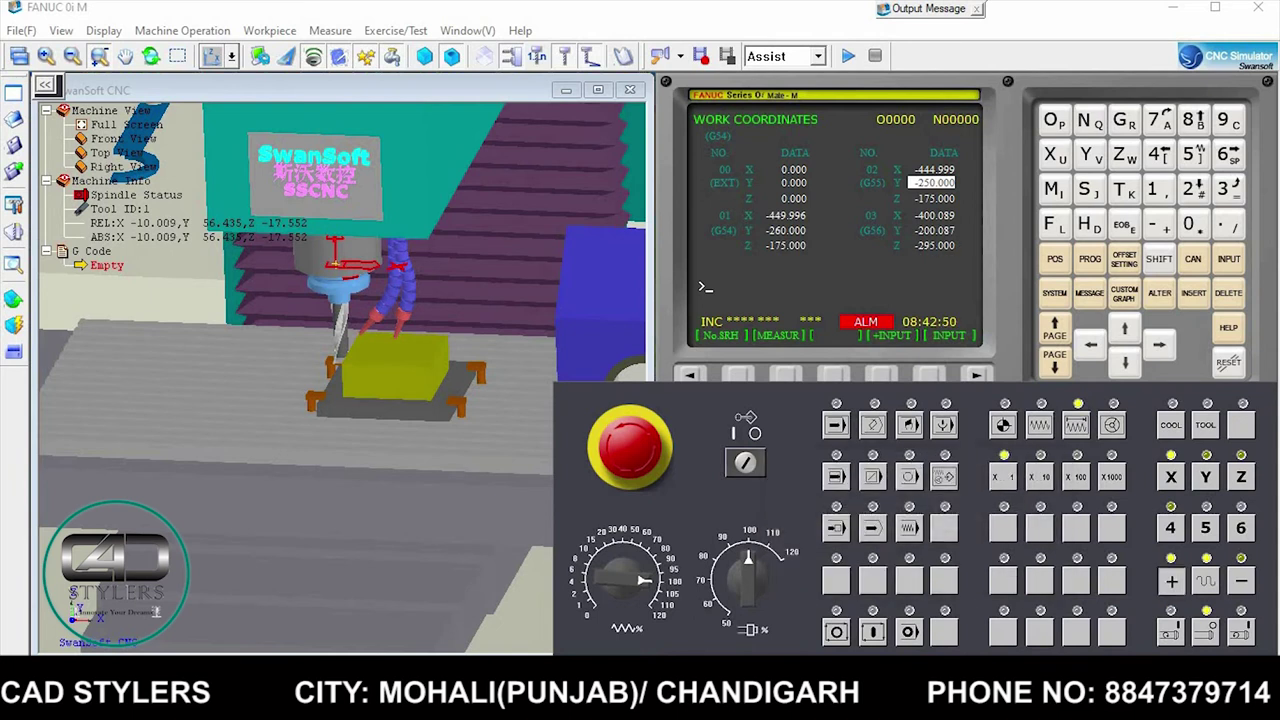
pyautogui.press('Return')
pyautogui.write('X')
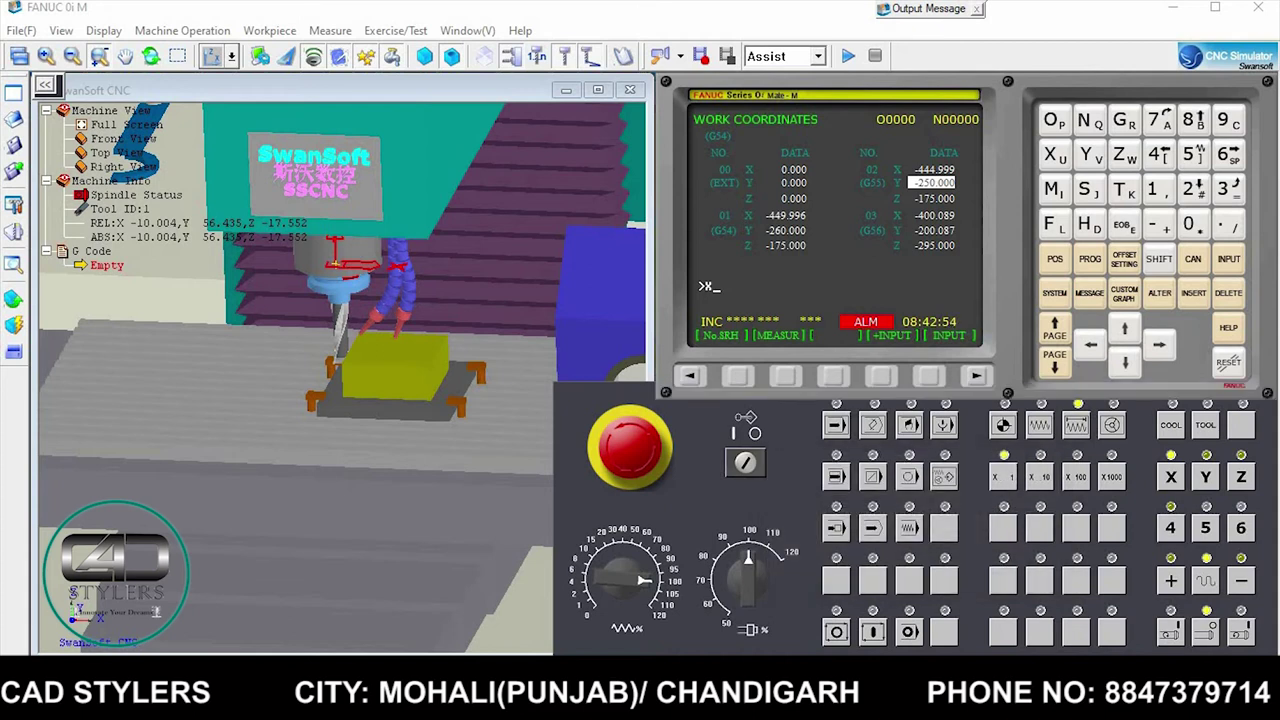
pyautogui.write('-10')
# Measure the G55 X offset as -450.000 and return Z, Y and X to reference.
pyautogui.click(785, 375)
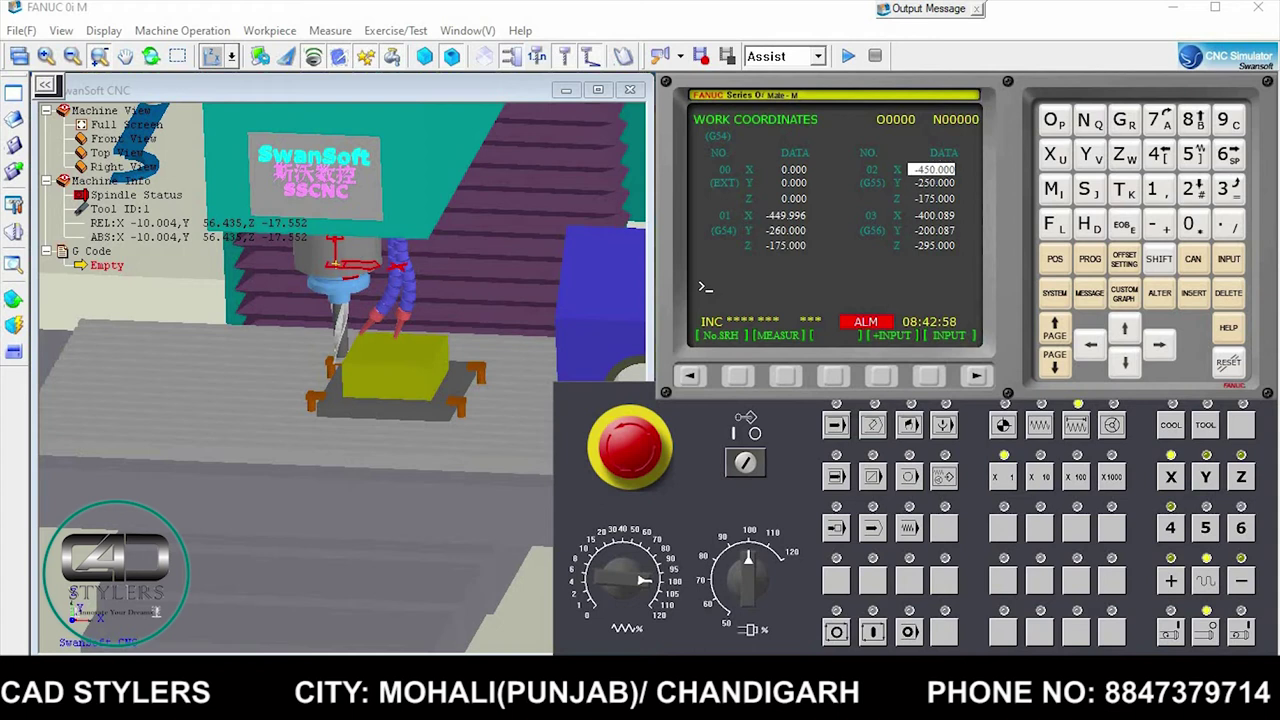
pyautogui.click(1003, 425)
pyautogui.click(1240, 477)
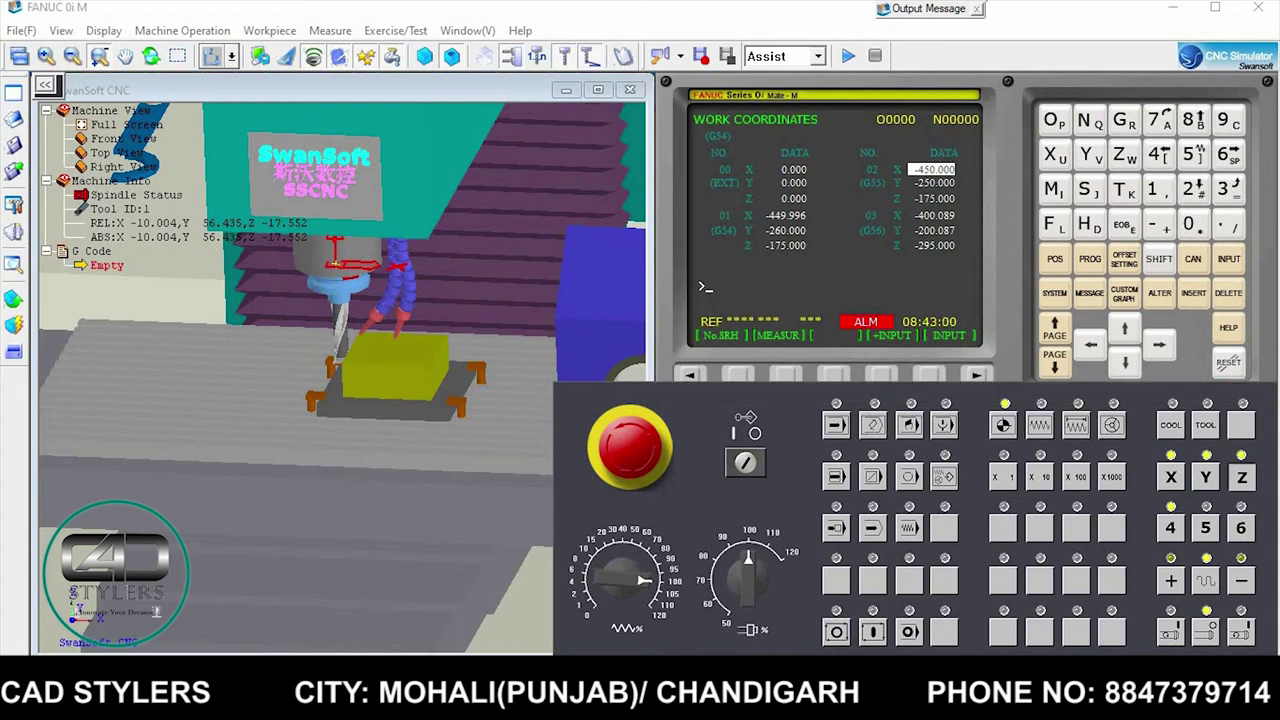
pyautogui.click(1206, 477)
pyautogui.rightClick(1206, 520)
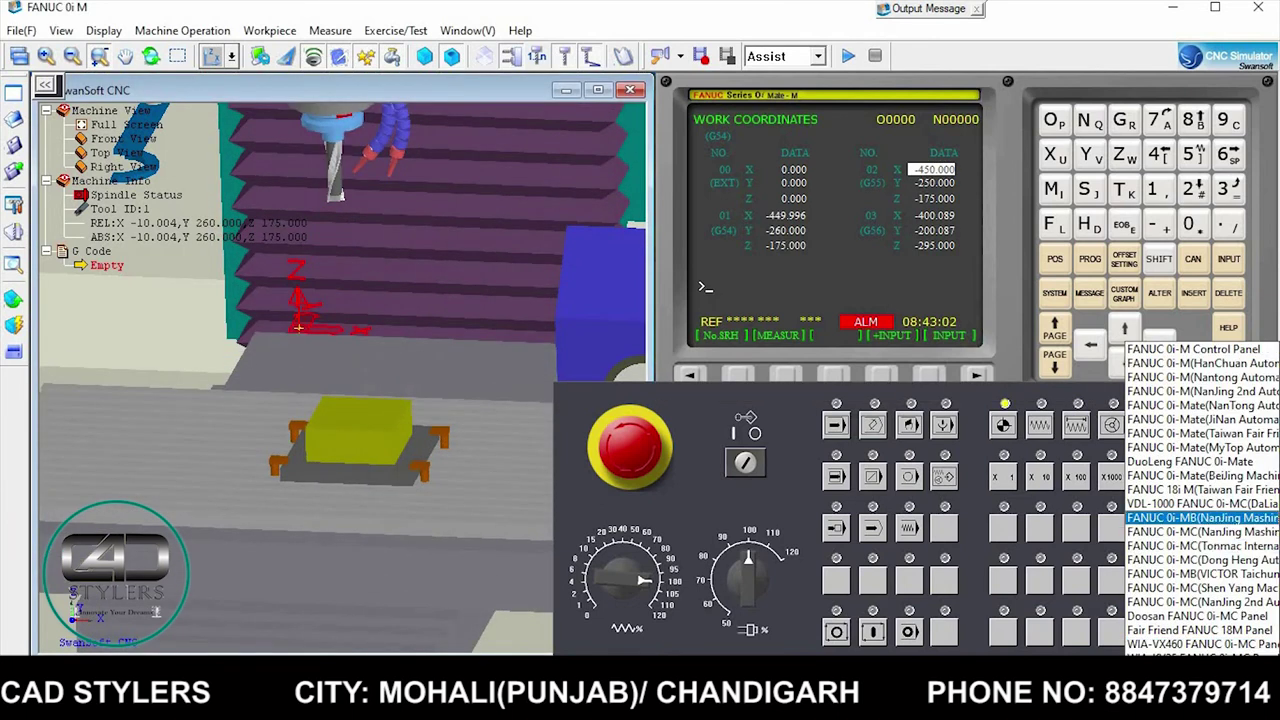
pyautogui.press('Escape')
pyautogui.click(1171, 477)
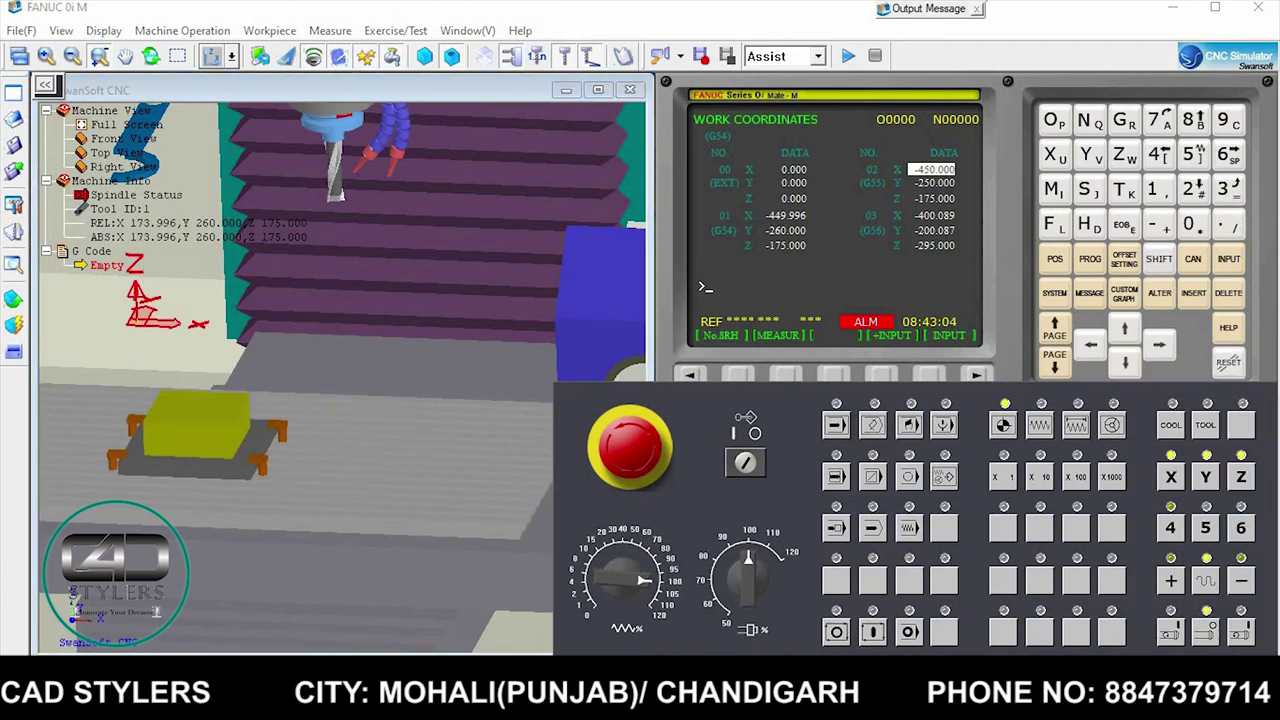
pyautogui.click(1206, 477)
pyautogui.click(1240, 477)
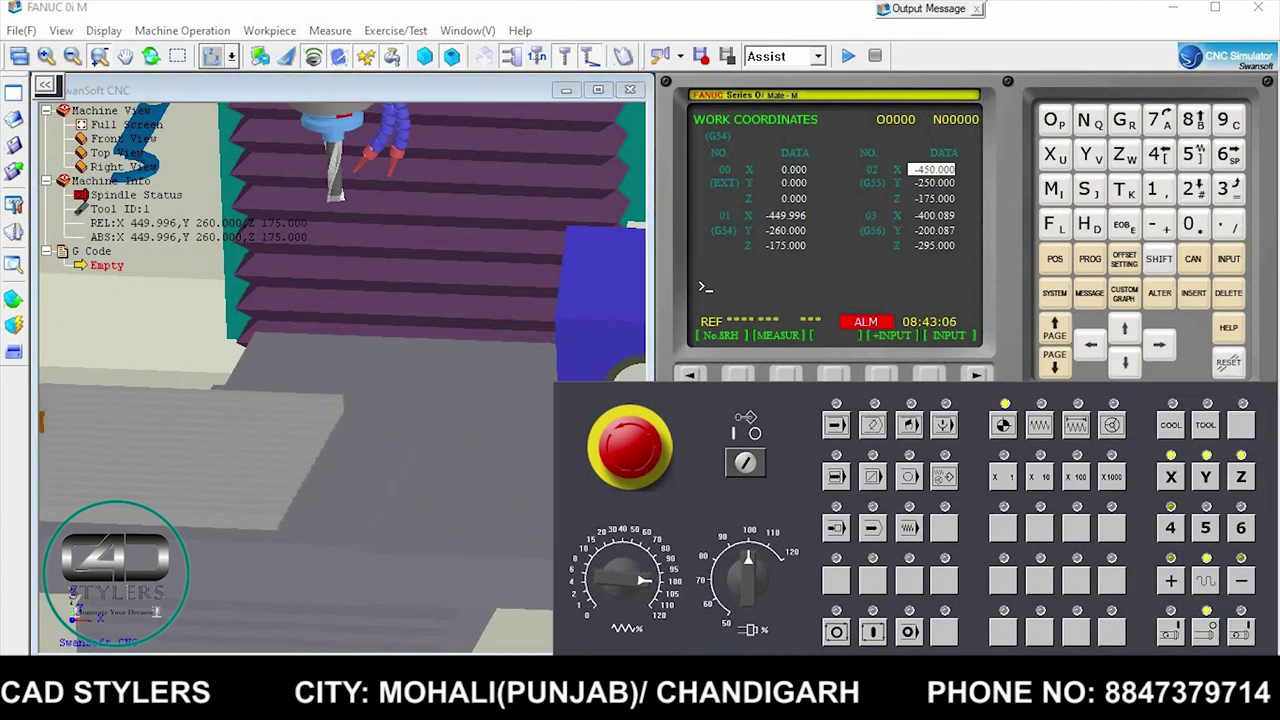
# Show the program page, key in O998, then delete the entry.
pyautogui.click(1089, 258)
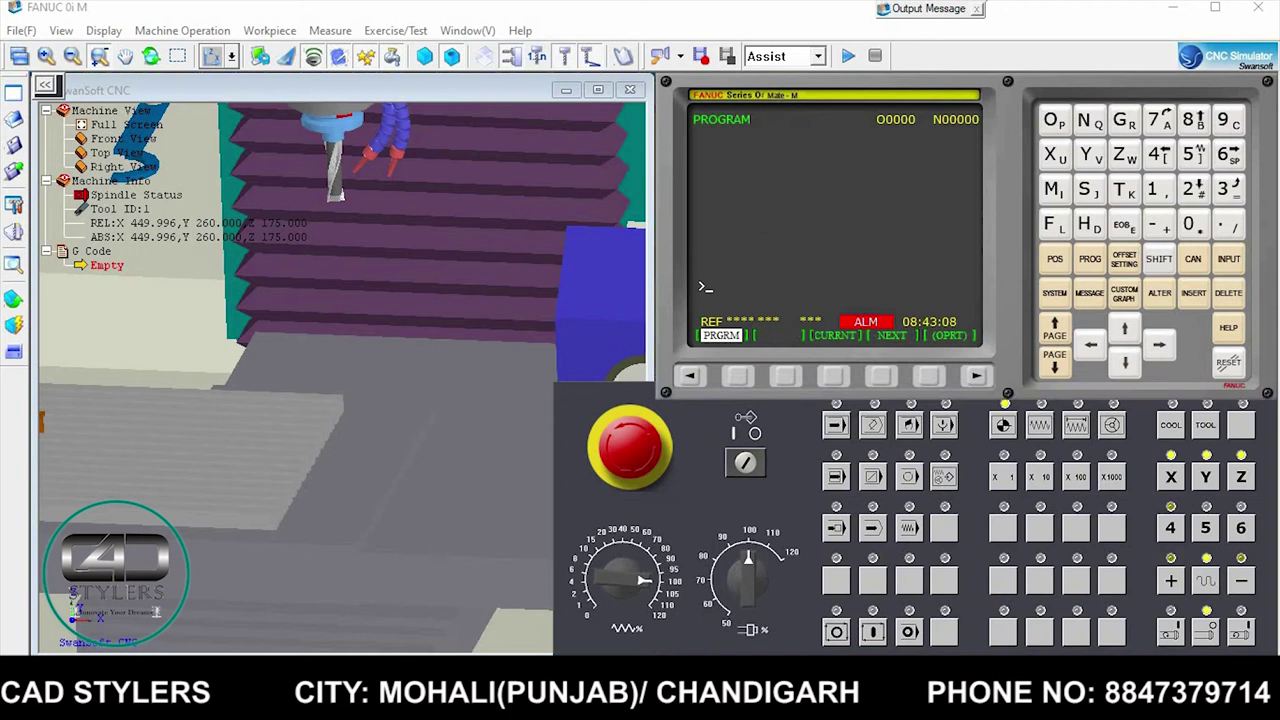
pyautogui.write('O')
pyautogui.write('99')
pyautogui.write('8')
pyautogui.press('Delete')
# In EDIT mode, create the new program O0998 from the program directory.
pyautogui.click(872, 425)
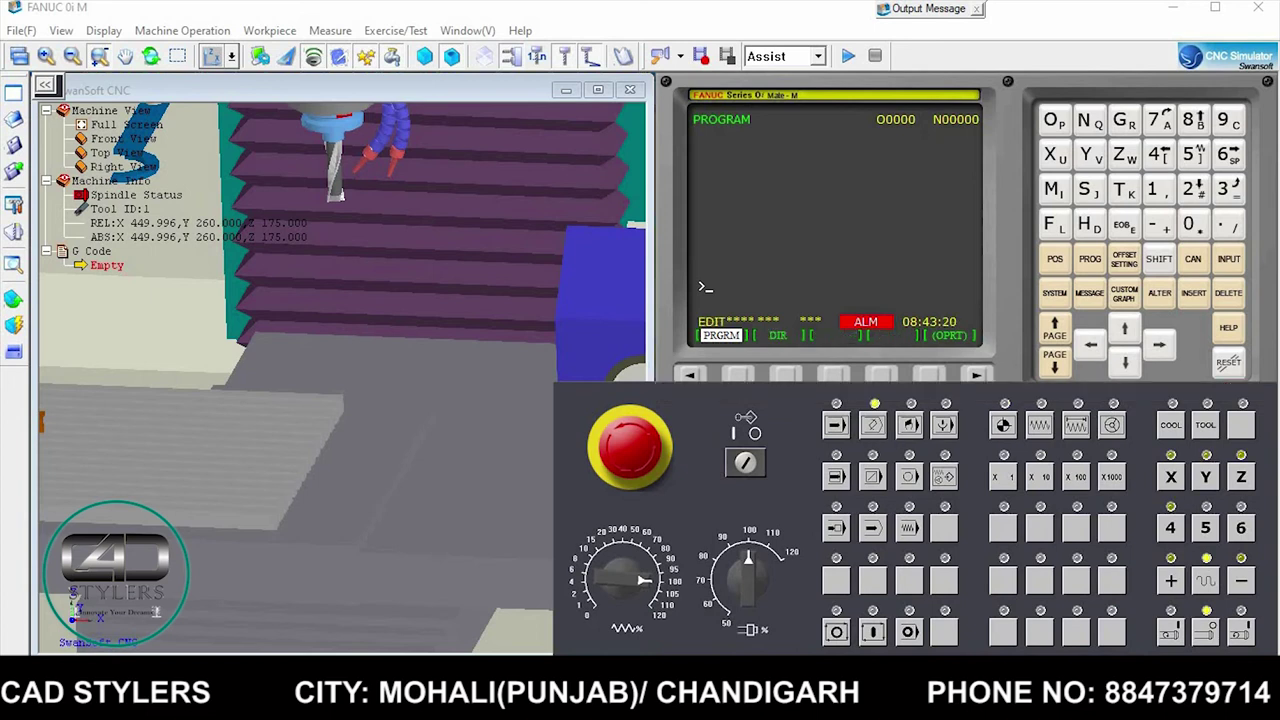
pyautogui.click(785, 375)
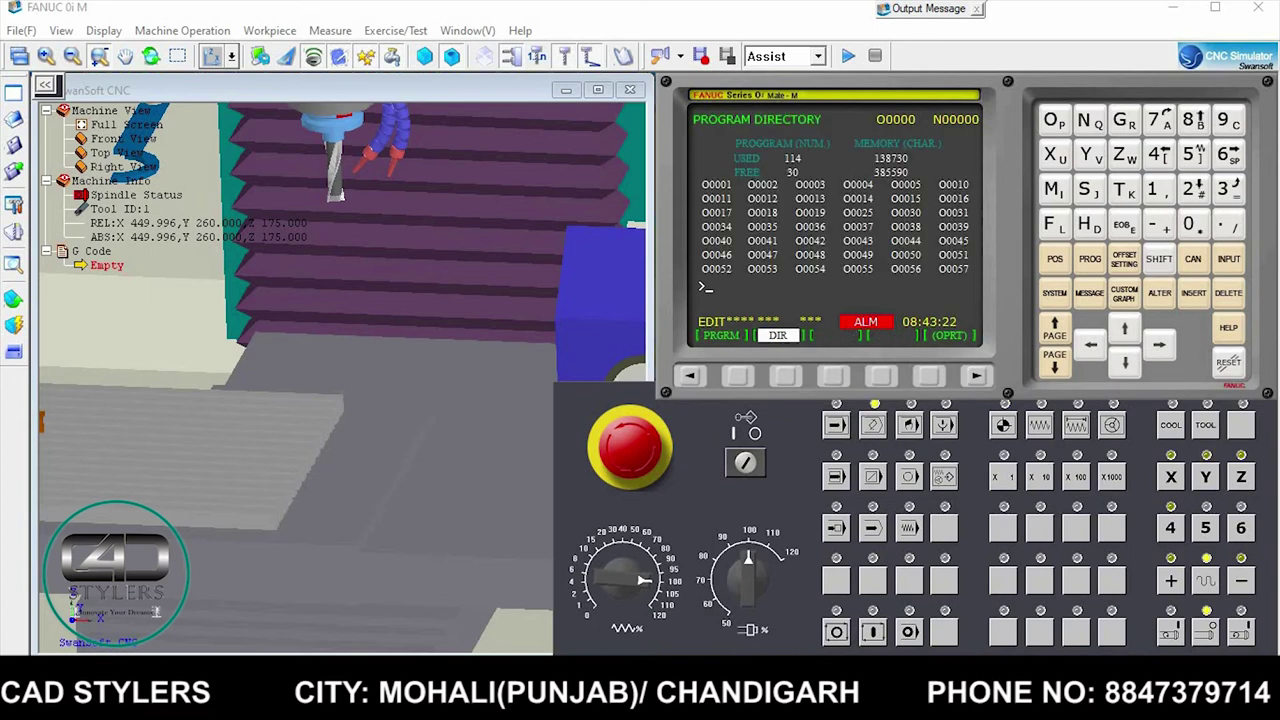
pyautogui.write('O9')
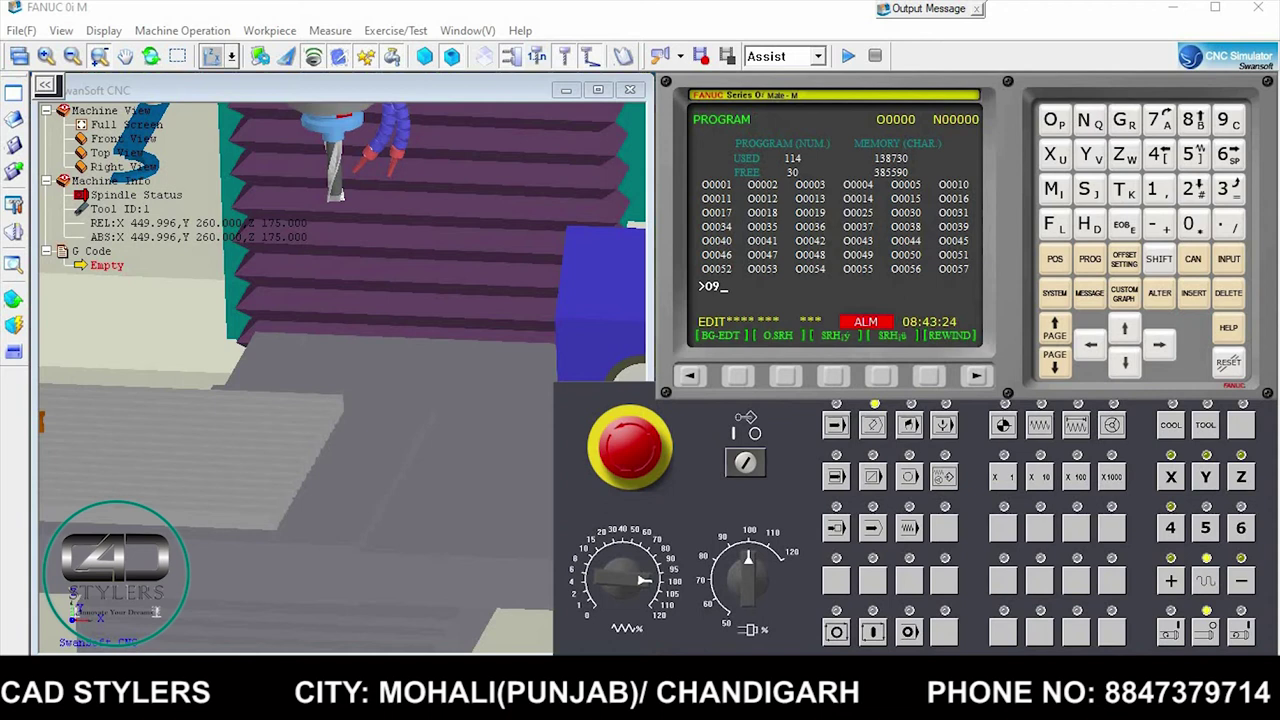
pyautogui.write('98')
pyautogui.press('Insert')
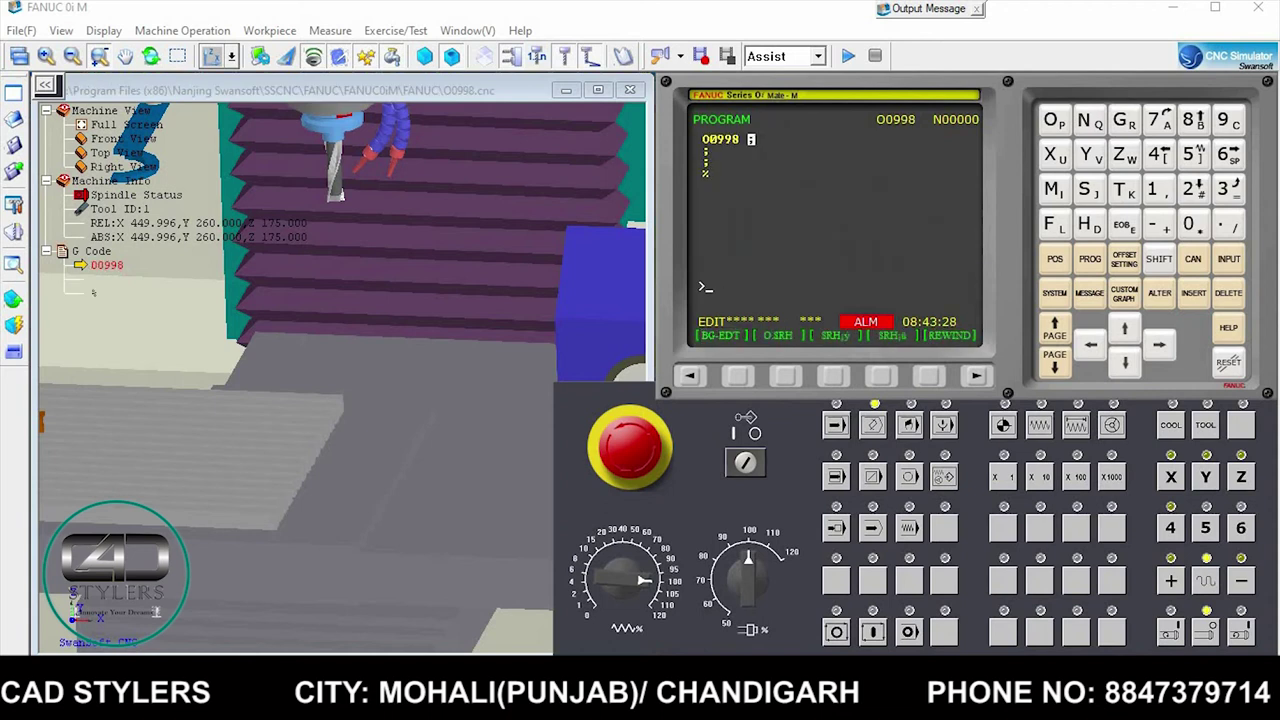
# Insert the blocks G17 G21 G90 G94 G55, T01 M06, S2000 M03 and G0X20Y50.
pyautogui.write('G17 ')
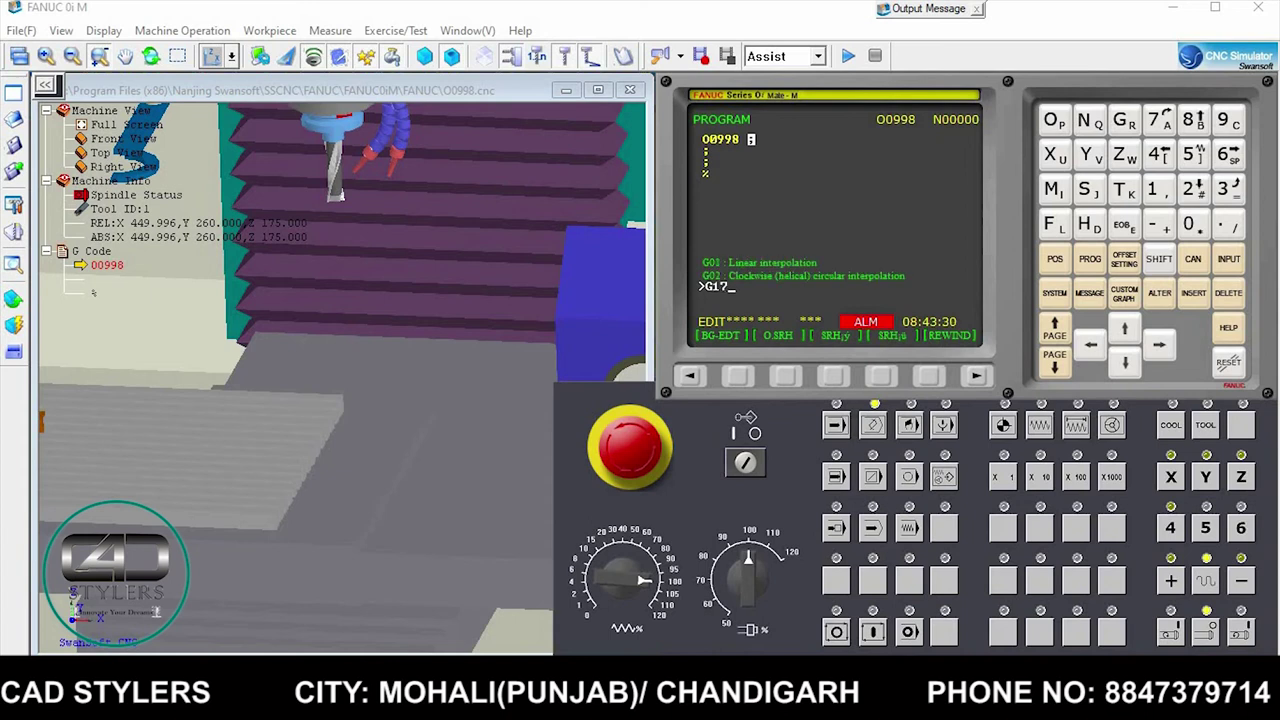
pyautogui.write('G21 G')
pyautogui.write('90 G')
pyautogui.write('94 G')
pyautogui.write('55')
pyautogui.press('Insert')
pyautogui.write('T')
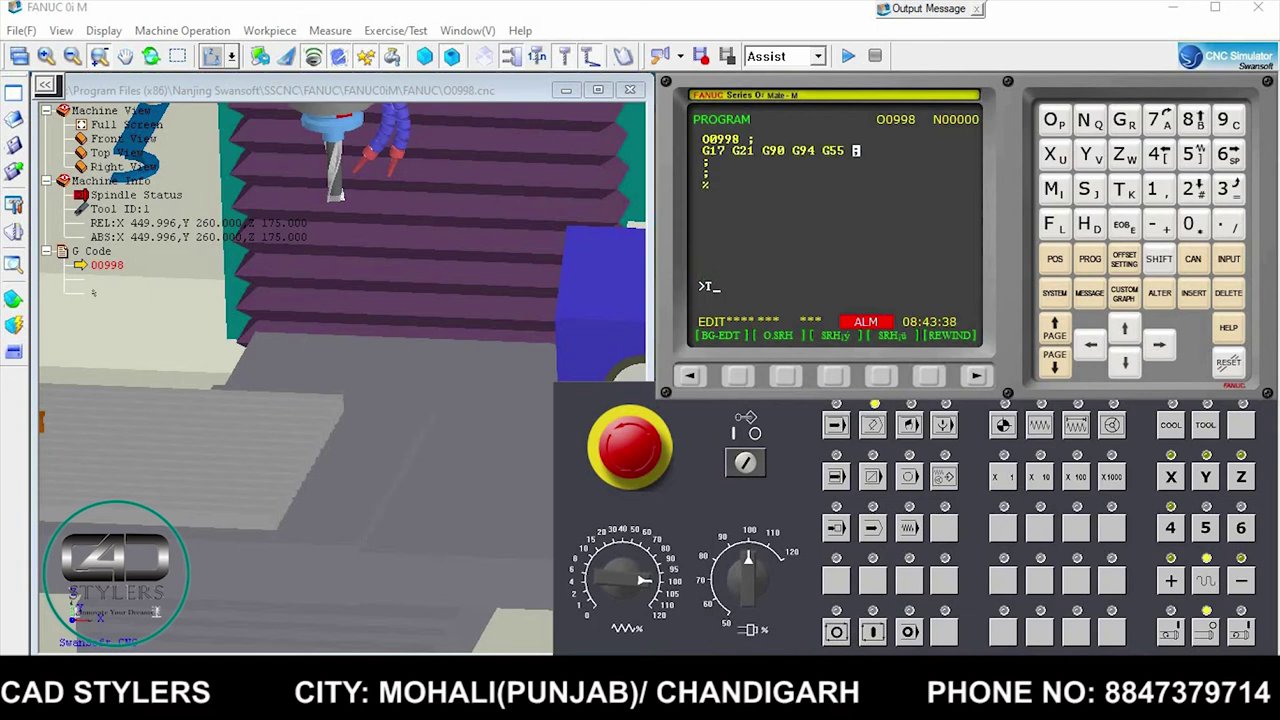
pyautogui.write('01M06L')
pyautogui.press('Insert')
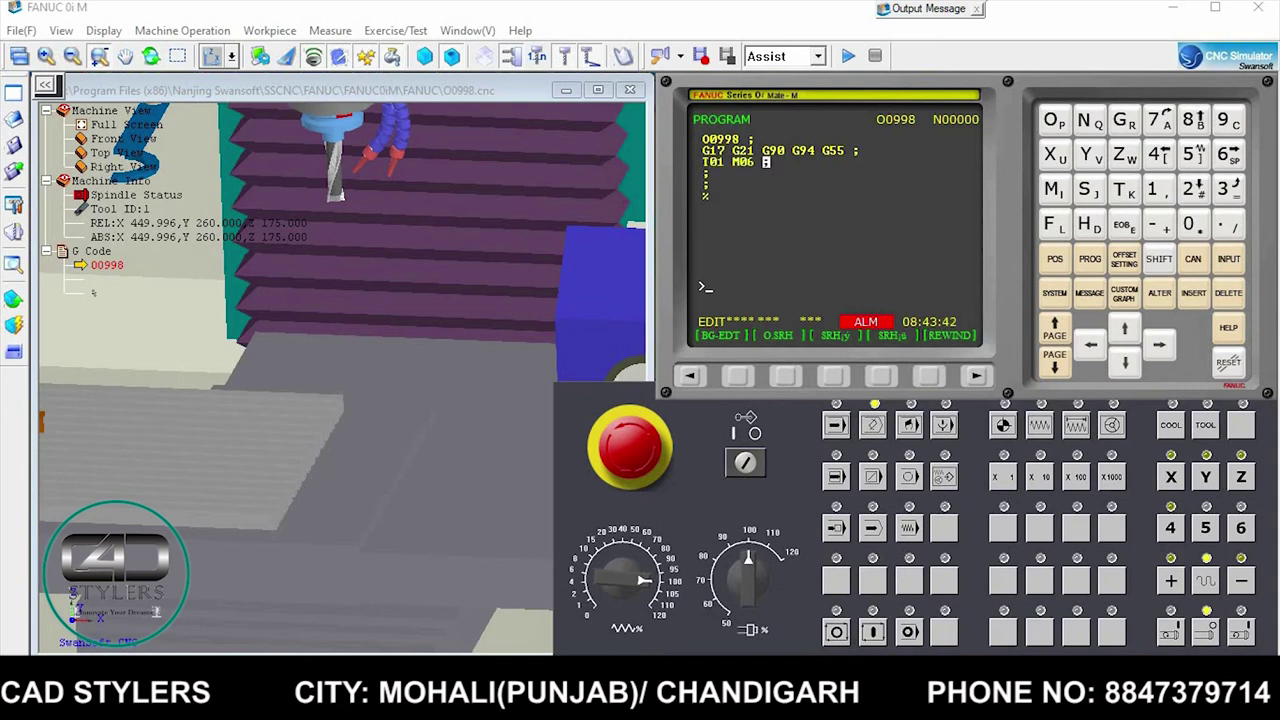
pyautogui.write('S2000 M')
pyautogui.write('03')
pyautogui.press('Insert')
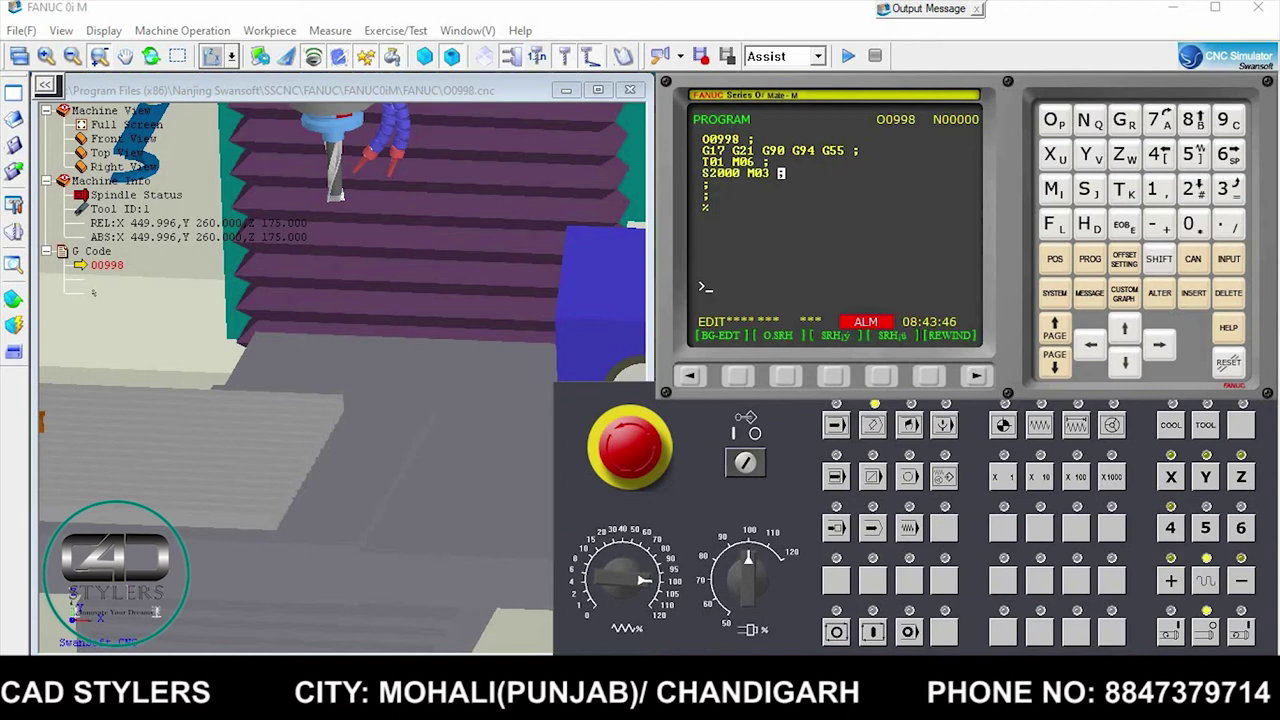
pyautogui.write('G0X')
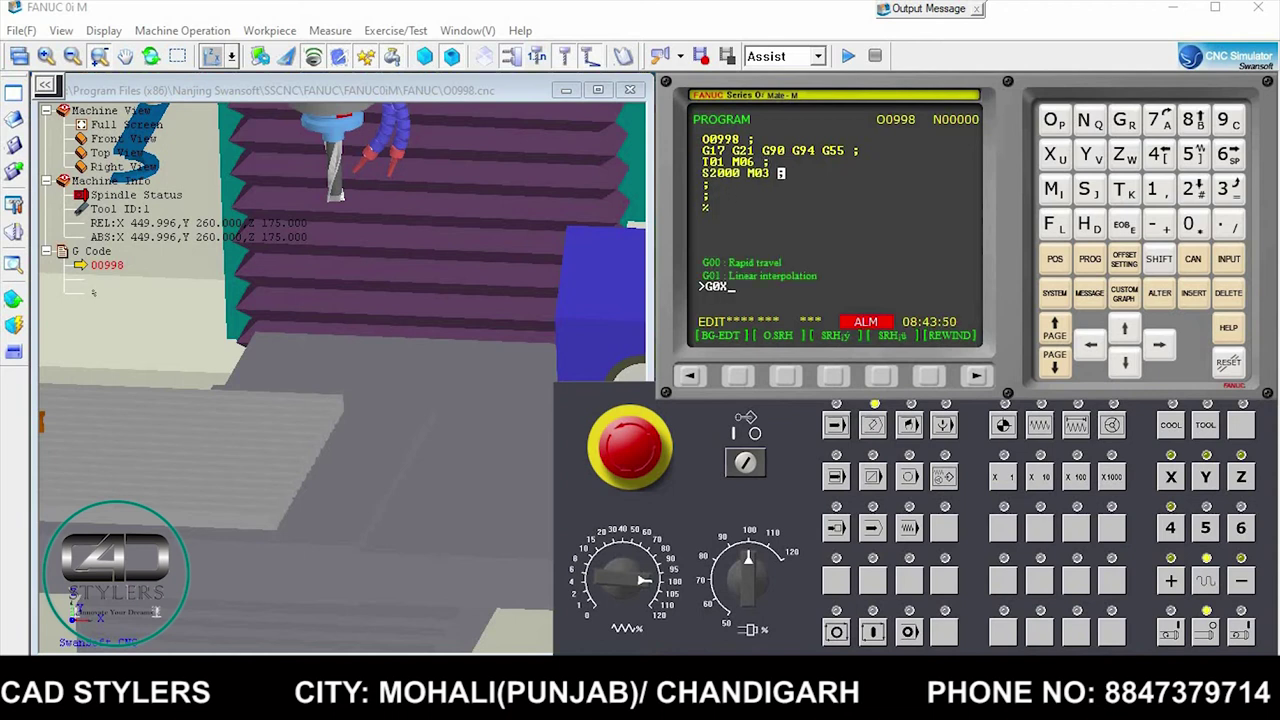
pyautogui.write('20')
pyautogui.write('Y50;')
pyautogui.press('Insert')
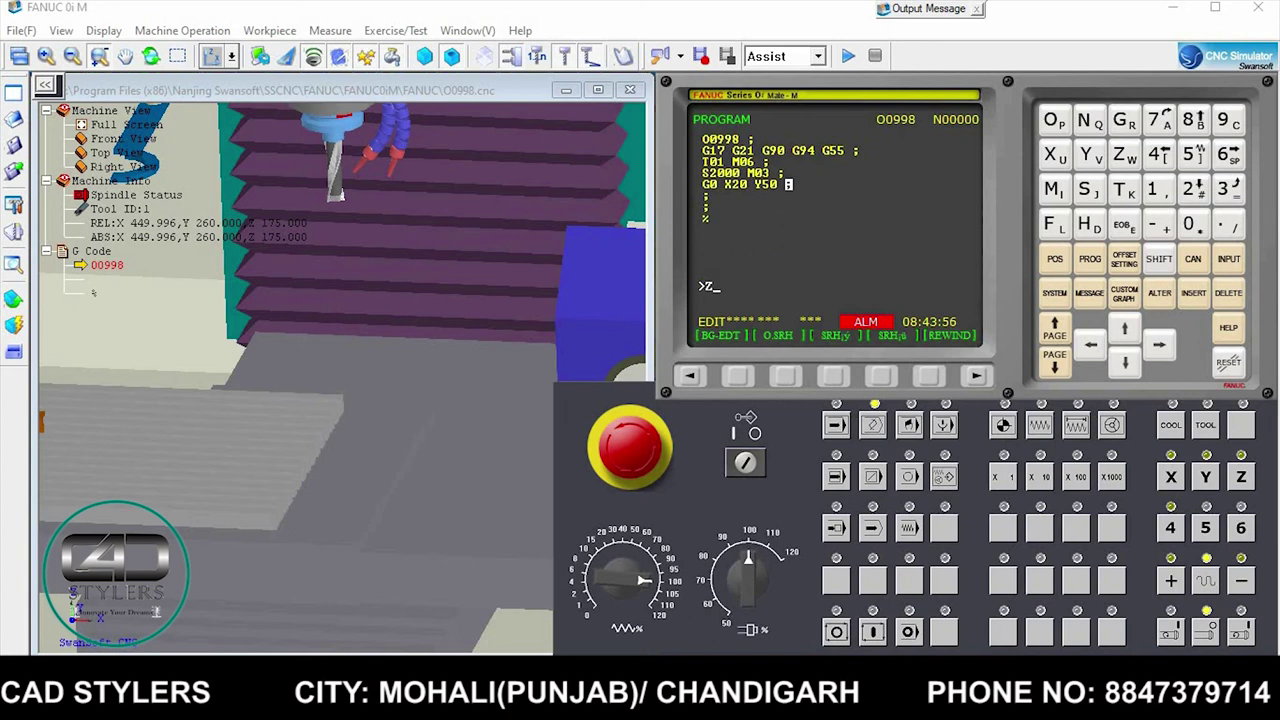
# Insert the blocks Z2, G1 Z0 F200 M08 and Z-2 into O0998.
pyautogui.write('Z2')
pyautogui.press('Insert')
pyautogui.write('G1 ')
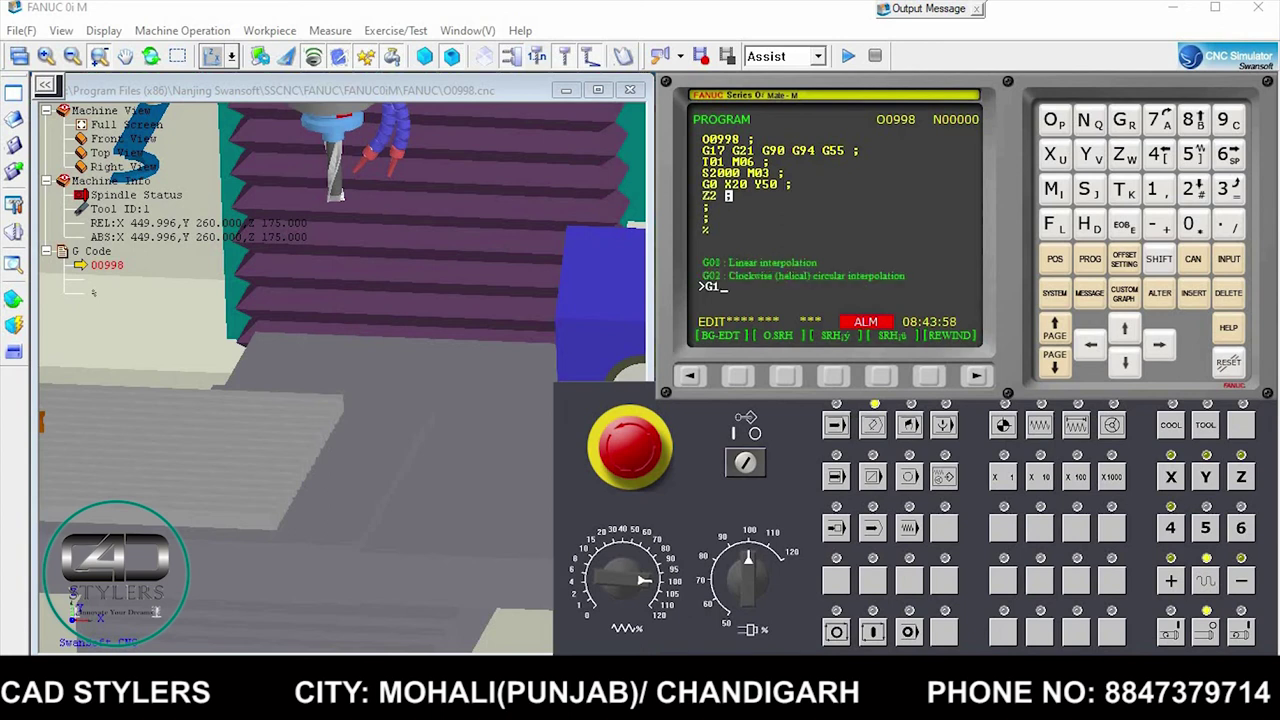
pyautogui.write('Z0 F2')
pyautogui.write('00 M08')
pyautogui.press('Insert')
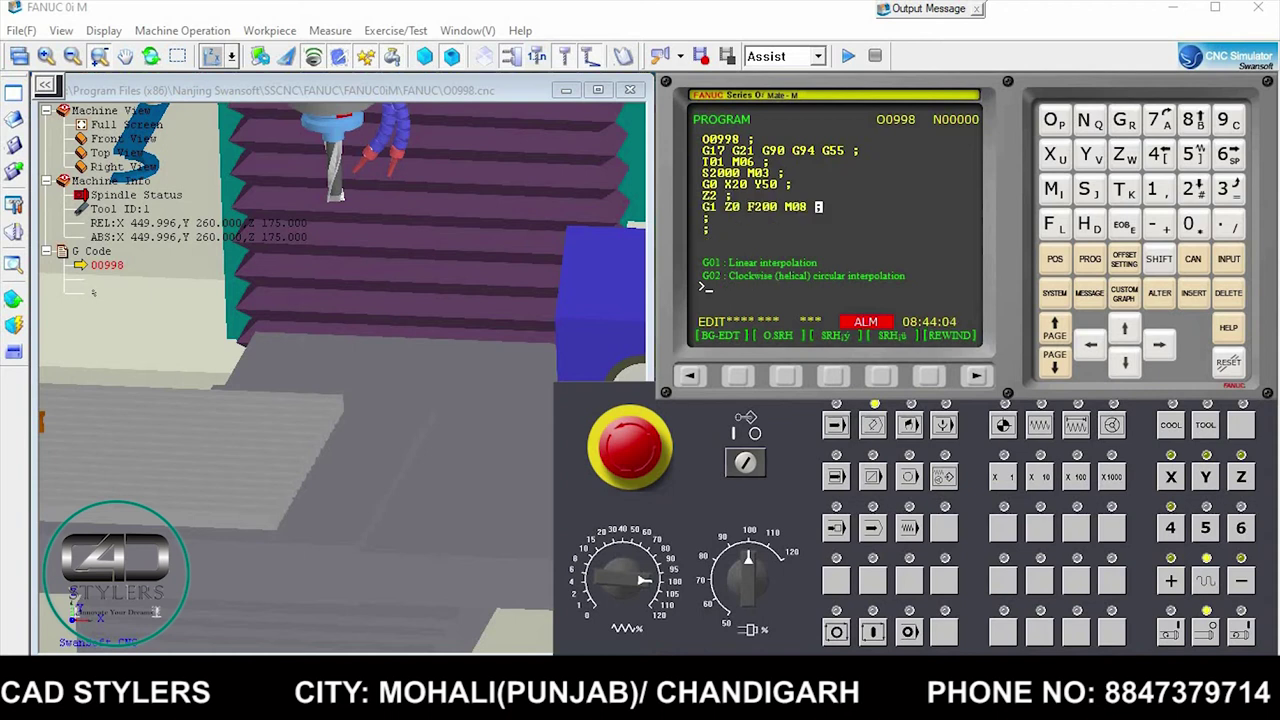
pyautogui.write('Z-')
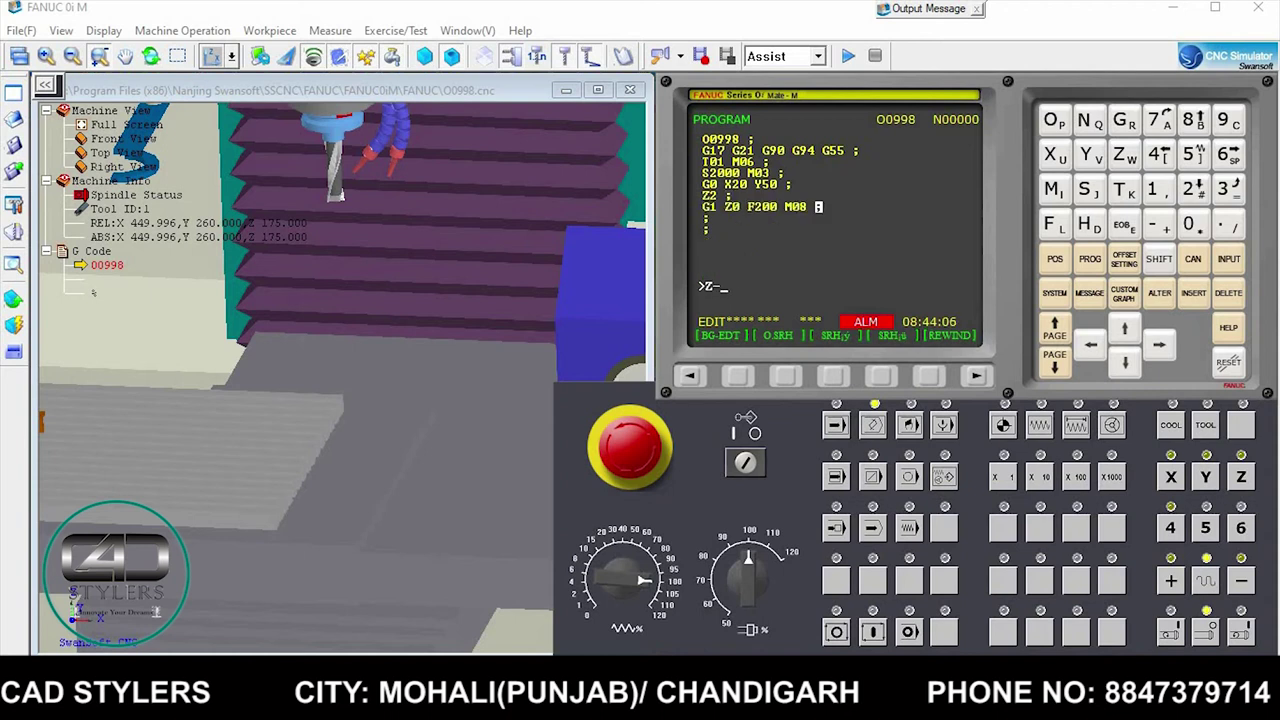
pyautogui.write('2')
pyautogui.press('Insert')
# Insert the counter-clockwise arcs G3 X80 Y50 R30 and G3 X20 Y50 R30.
pyautogui.write('G3 ')
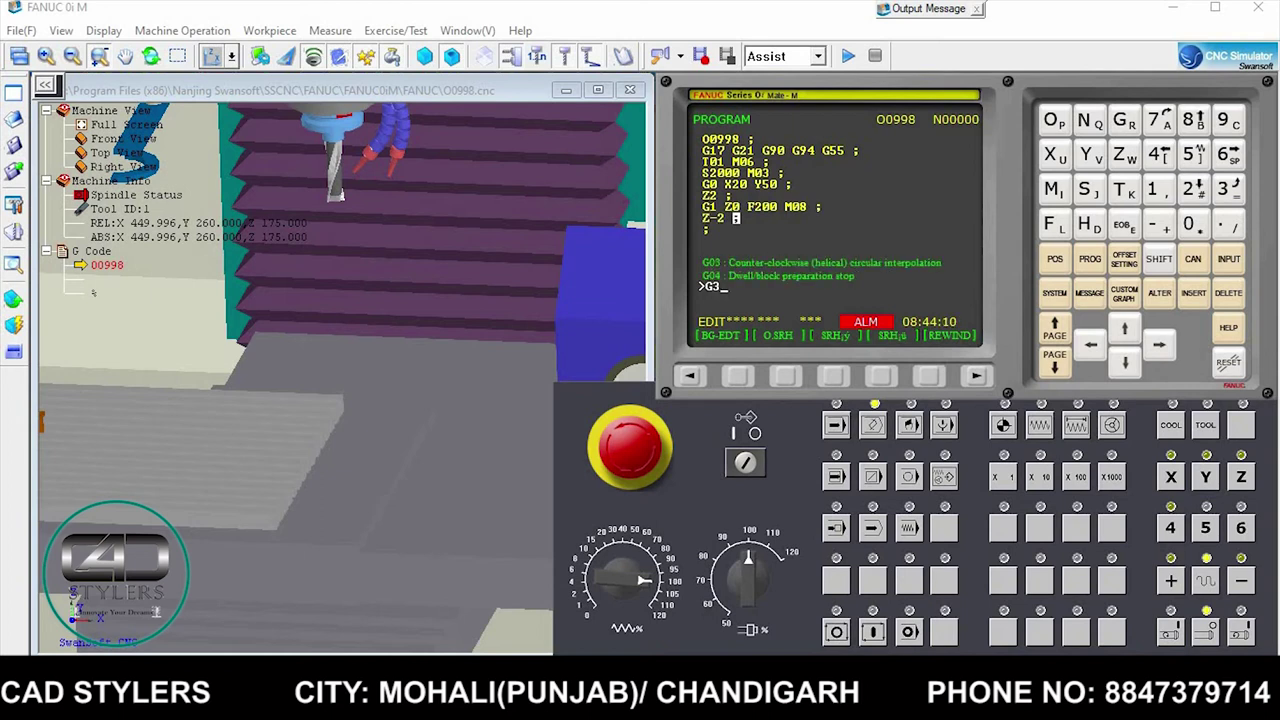
pyautogui.write('X')
pyautogui.write('80 Y')
pyautogui.write('50 ')
pyautogui.write('R30 ;')
pyautogui.press('Insert')
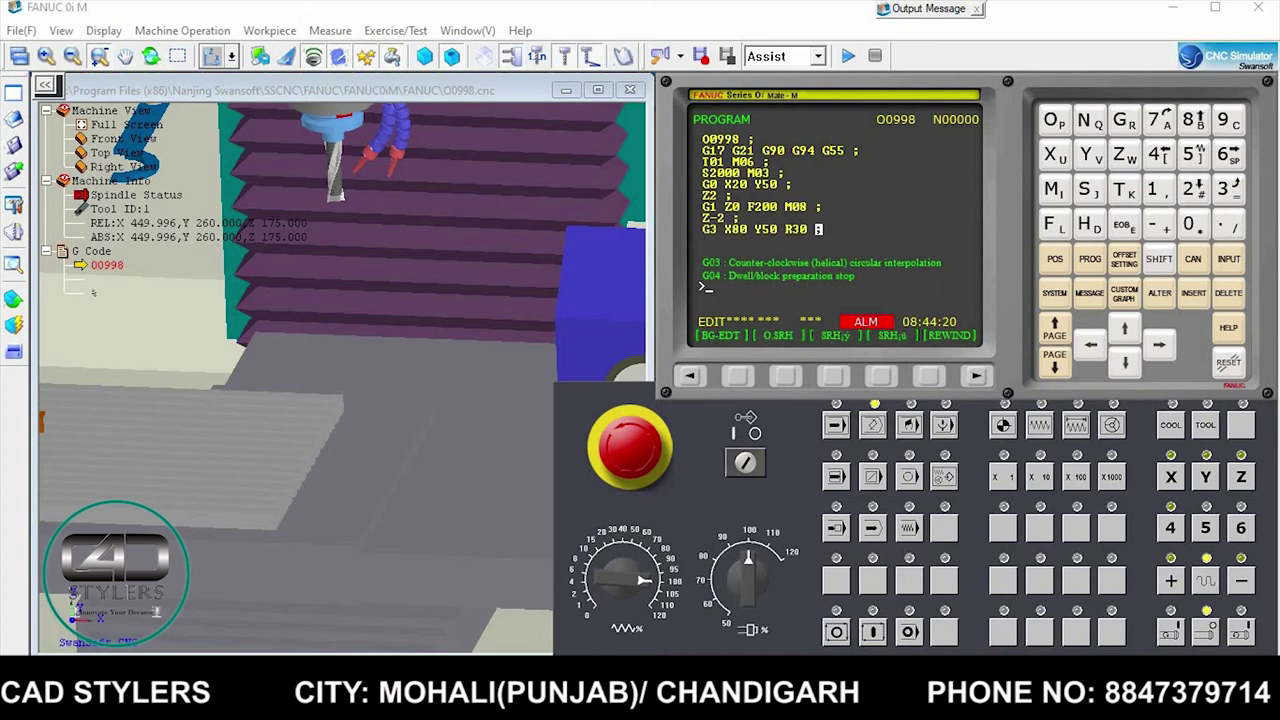
pyautogui.write('G3 X2')
pyautogui.write('0 Y50 ')
pyautogui.write('R3')
pyautogui.write('0 ;')
pyautogui.press('Insert')
pyautogui.write('G')
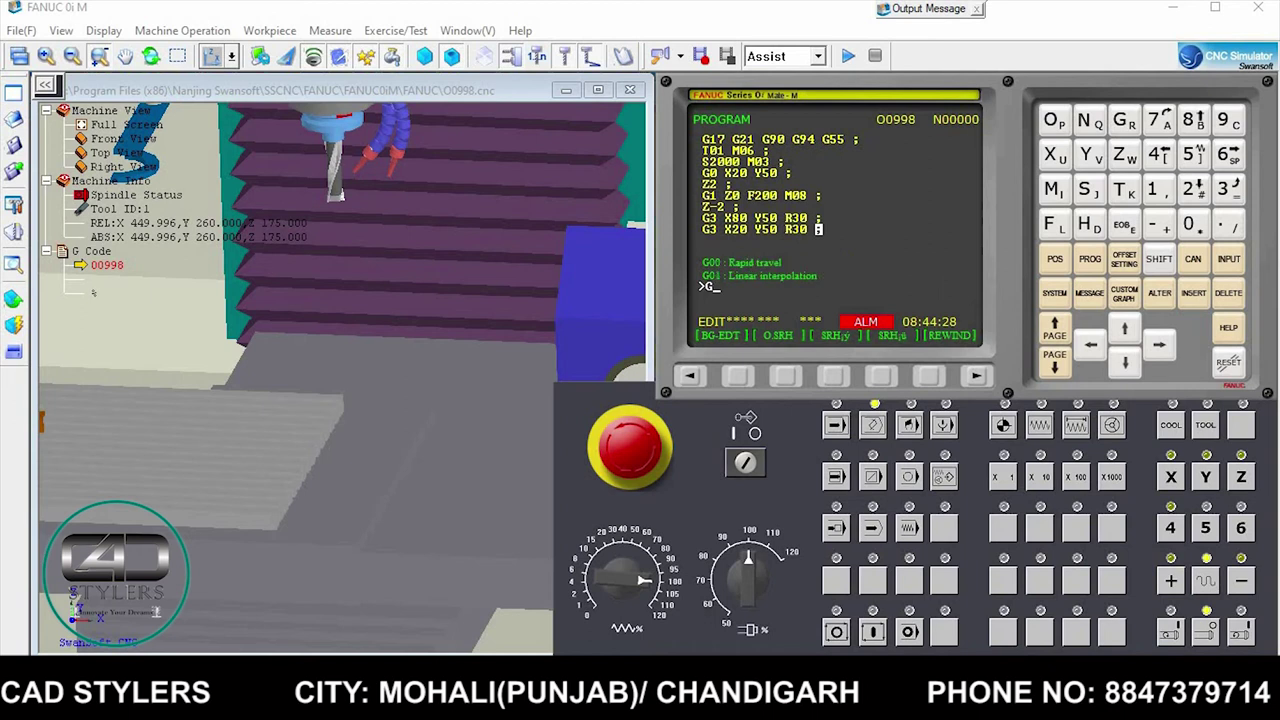
pyautogui.write('1X30Y50;')
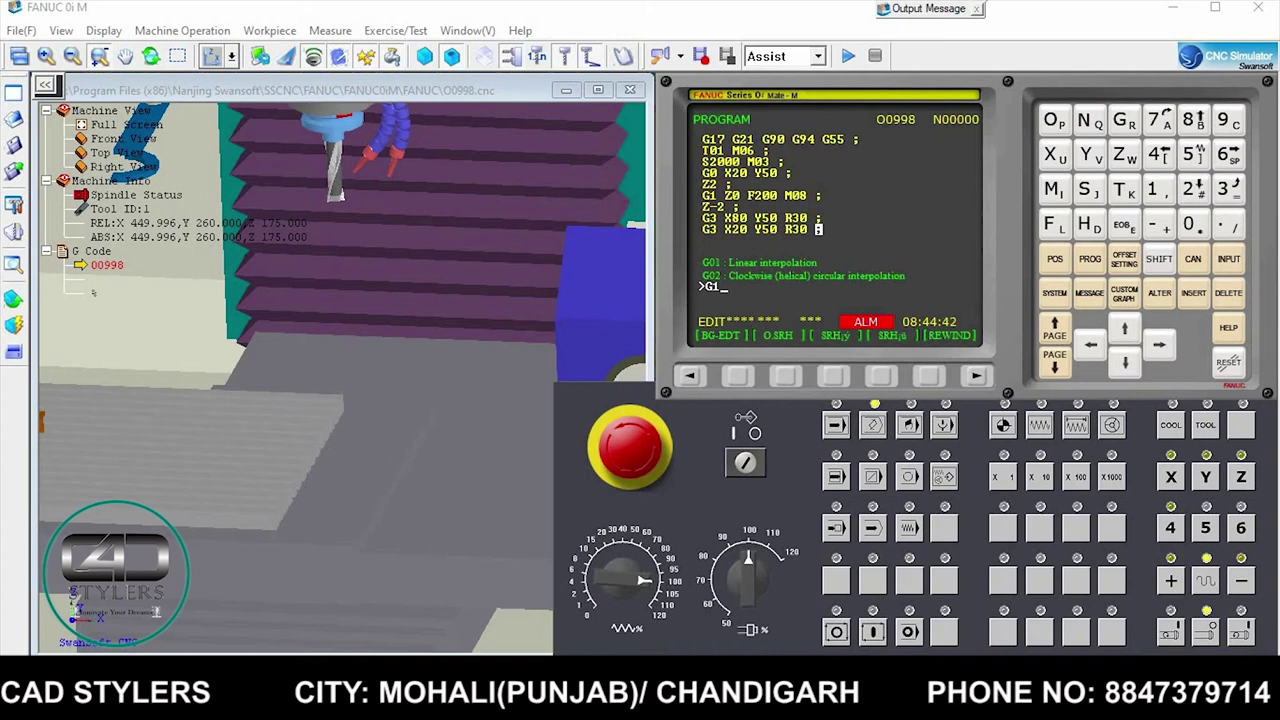
# Insert the G1 X30 Y50 line and the G3 X70 Y50 R20 arc into O0998.
pyautogui.write('X')
pyautogui.write('30Y5')
pyautogui.write('0;')
pyautogui.press('Insert')
pyautogui.write('G3')
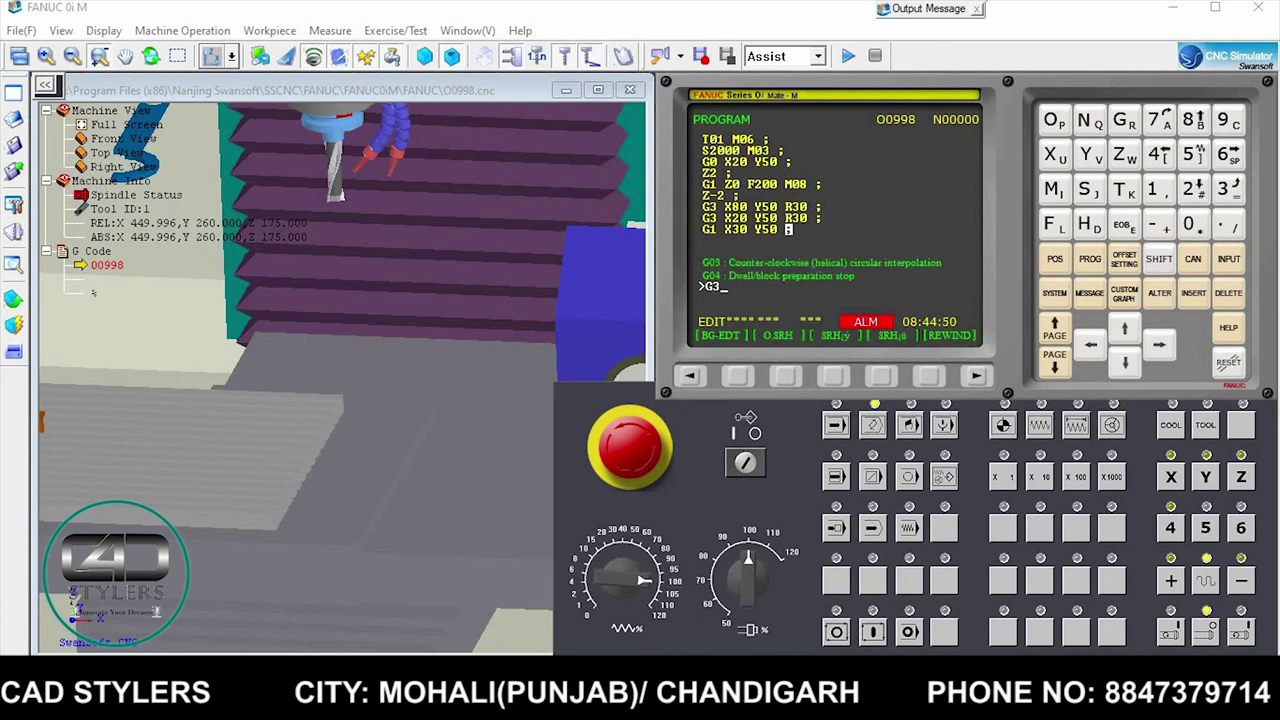
pyautogui.write('X')
pyautogui.write('70')
pyautogui.write('Y')
pyautogui.write('50 R2')
pyautogui.write('0')
pyautogui.press('Insert')
# Insert the G3 X30 Y50 R20 arc, then key in the next block G1 X40 Y50.
pyautogui.write('G')
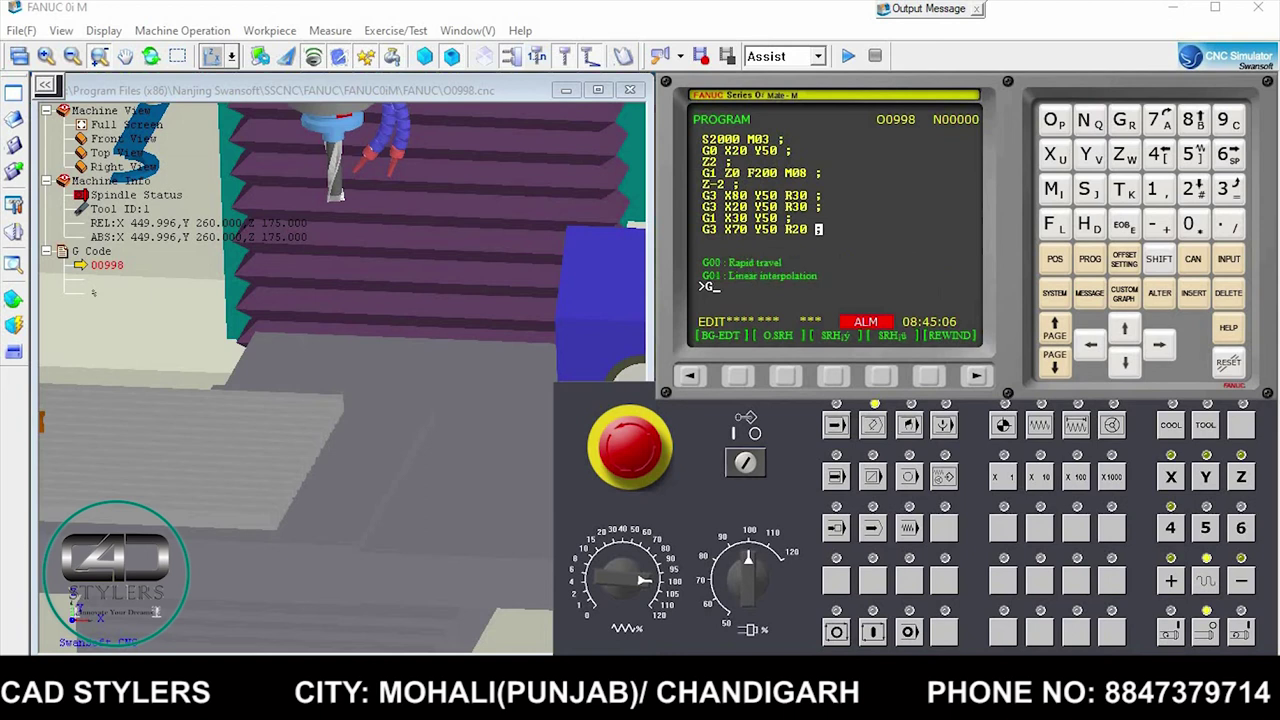
pyautogui.write('3 X')
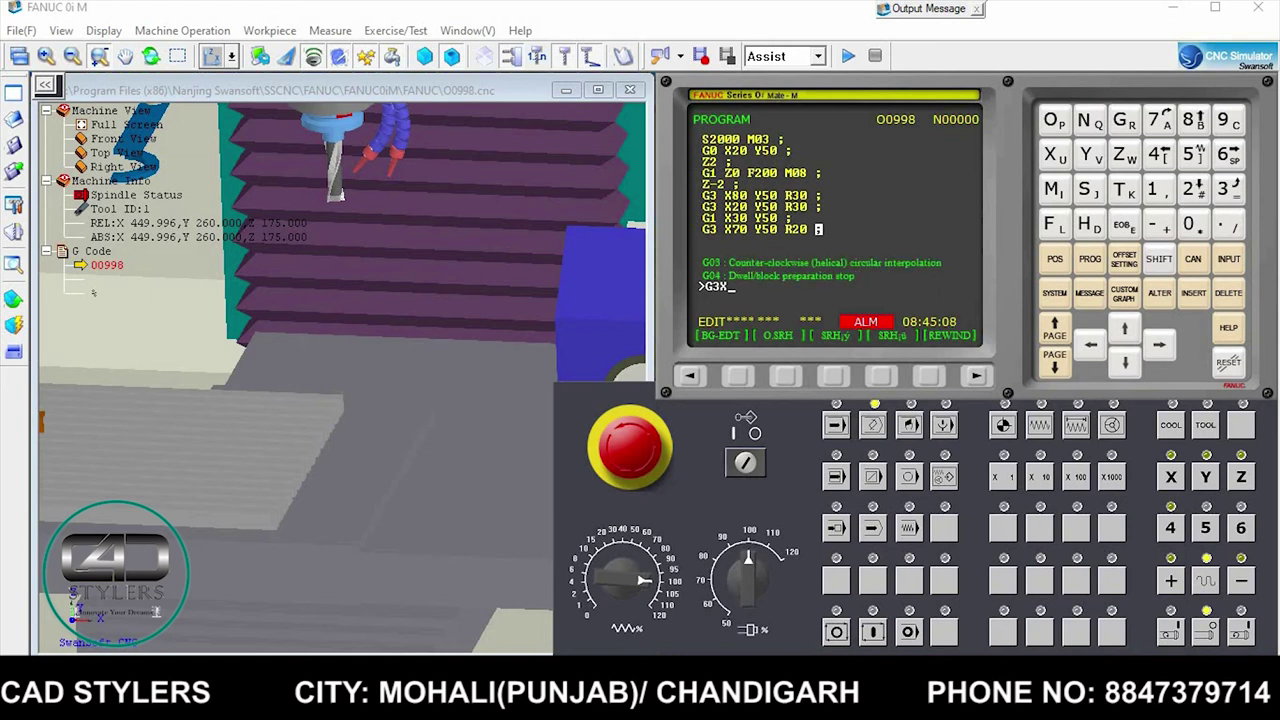
pyautogui.write('30 Y50 R')
pyautogui.write('20 ;')
pyautogui.press('Insert')
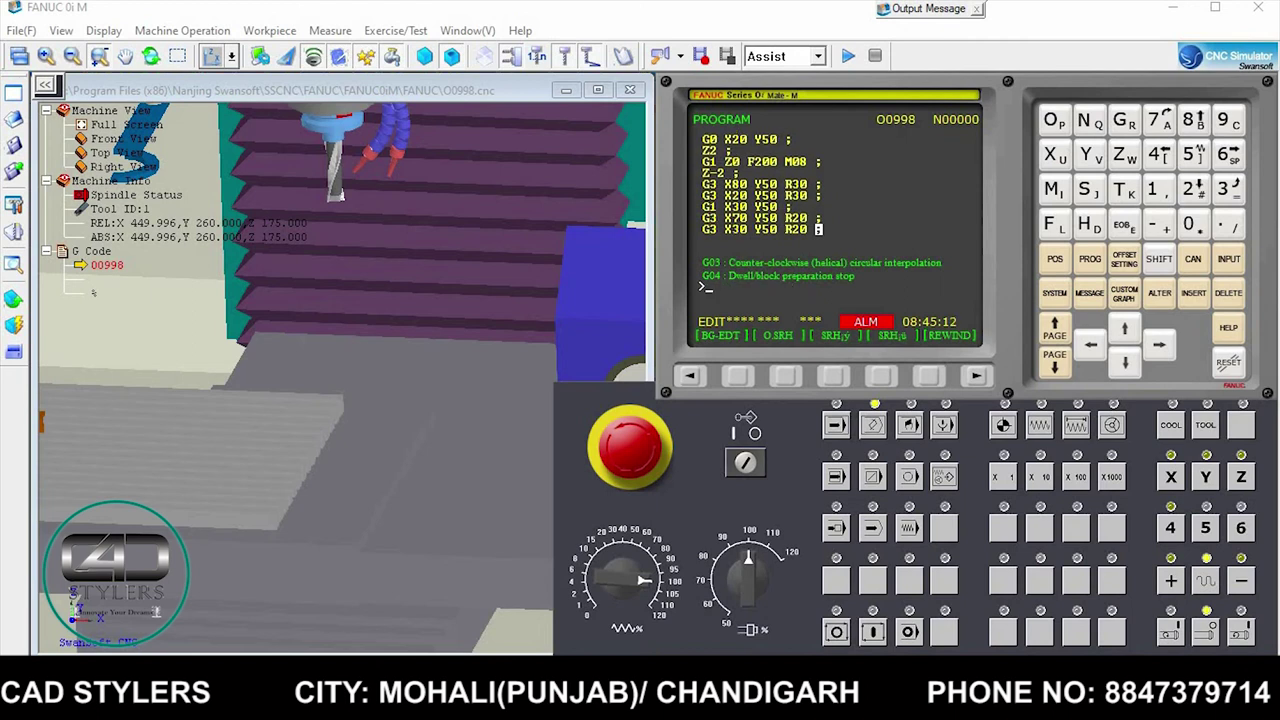
pyautogui.write('G1')
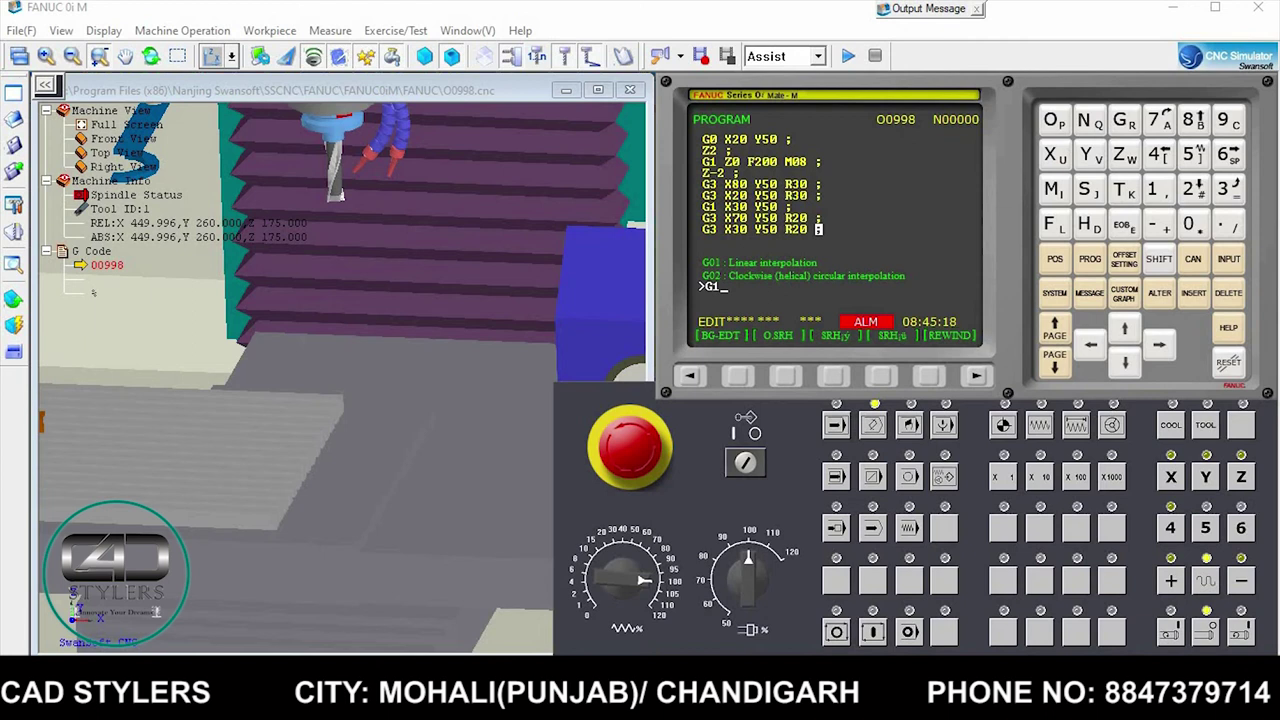
pyautogui.write('X')
pyautogui.write('40Y')
pyautogui.write('50')
# Insert G1 X40 Y50 and the G3 X60 Y50 arc, adding an R20 radius to it.
pyautogui.press('Insert')
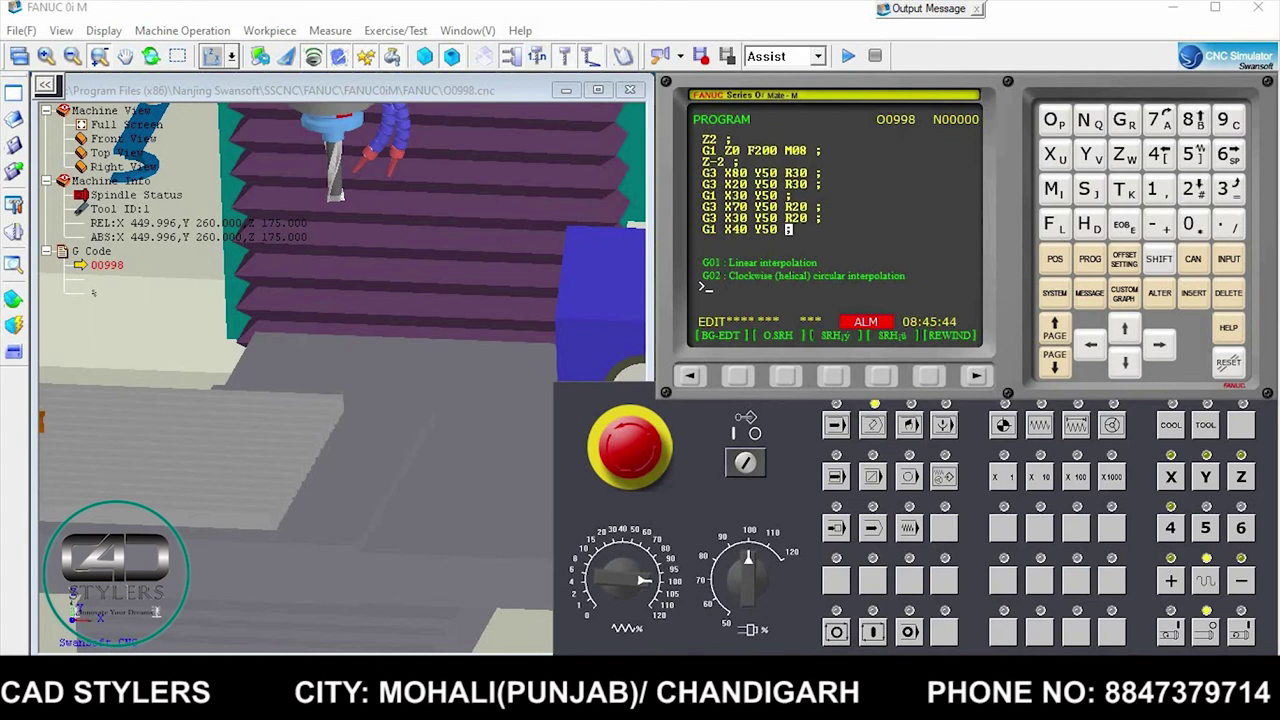
pyautogui.write('G3')
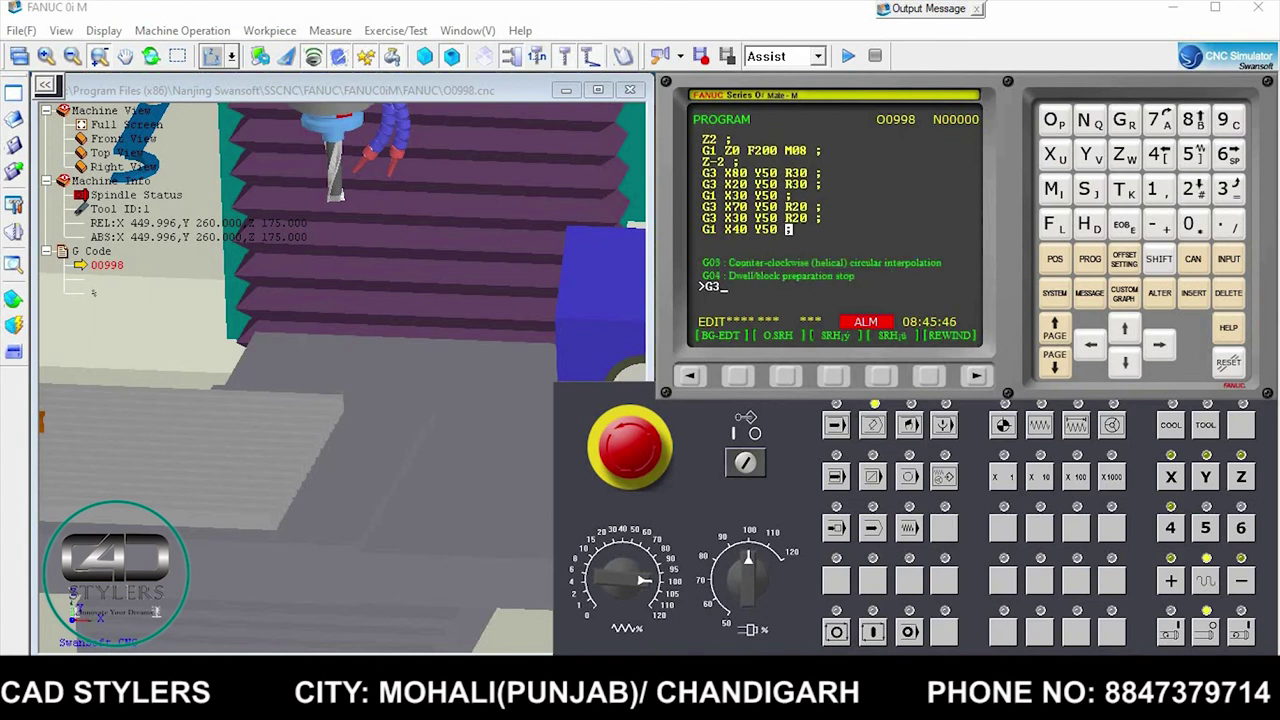
pyautogui.write('X')
pyautogui.write('60Y5')
pyautogui.write('0')
pyautogui.press('Insert')
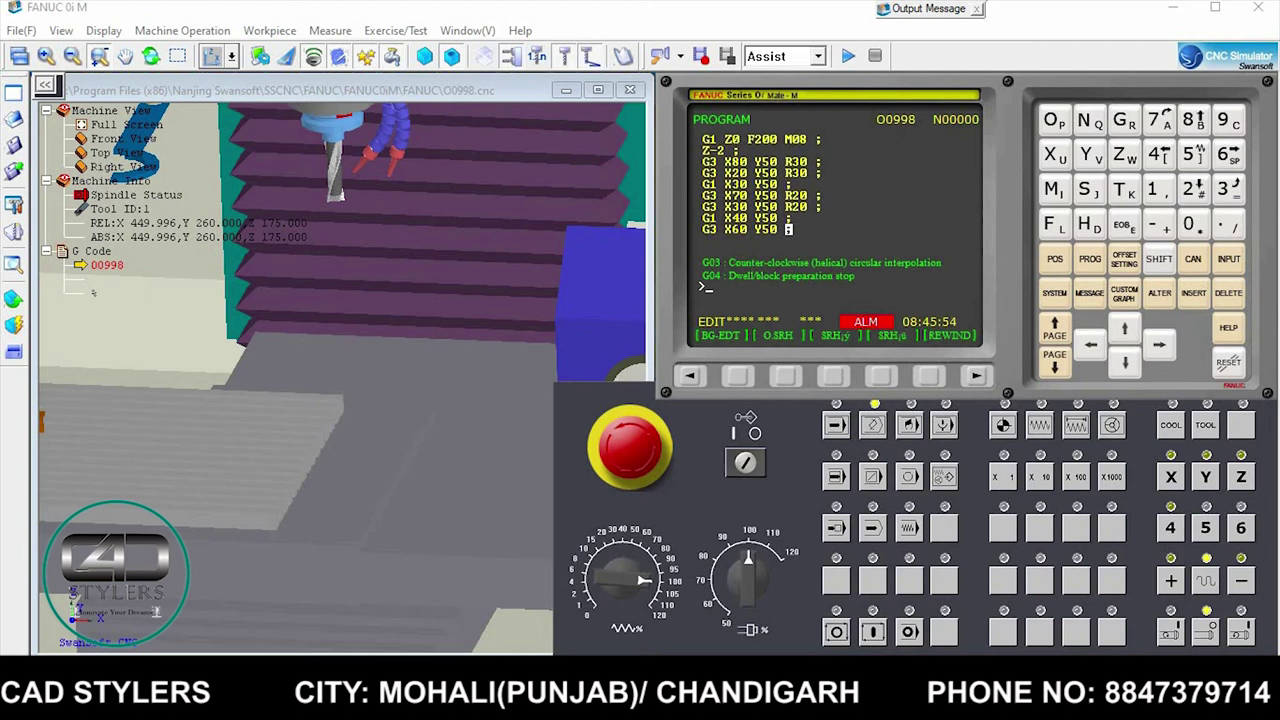
pyautogui.click(766, 229)
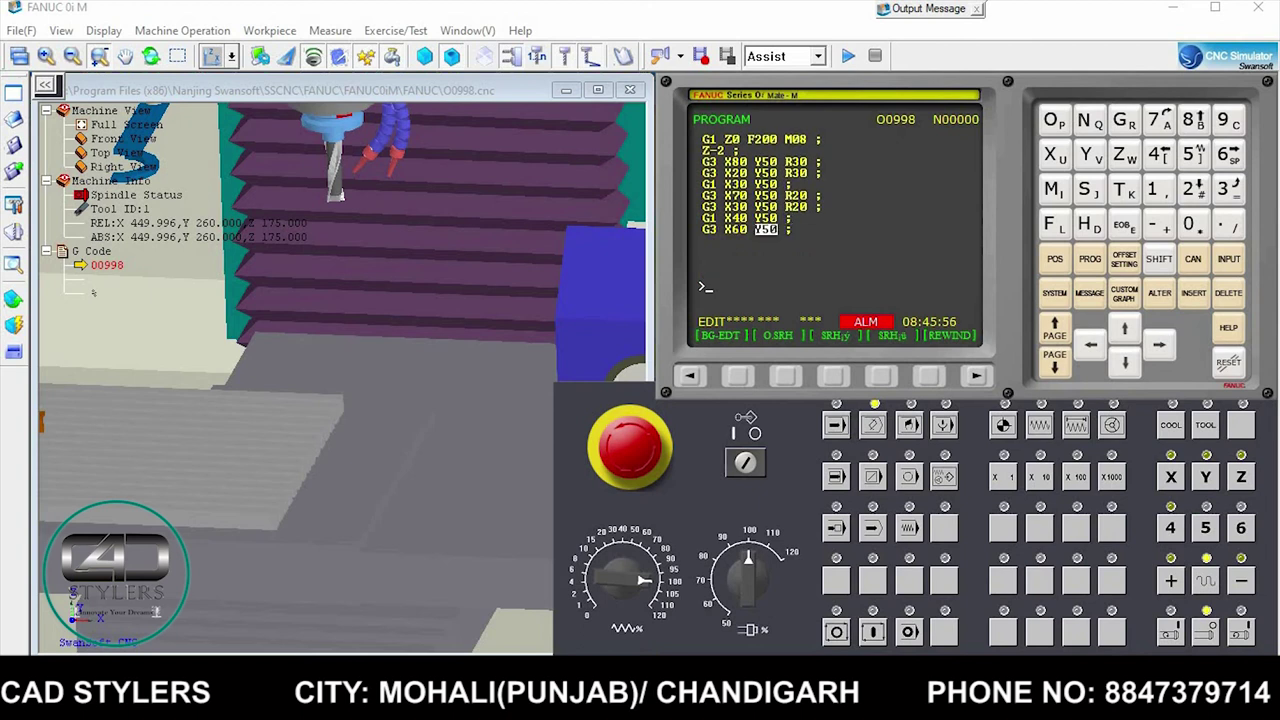
pyautogui.write('Y')
pyautogui.write('50R')
pyautogui.write('20')
pyautogui.press('Insert')
# Insert the G3 X40 Y50 R10 arc and change the X60 arc's radius from R20 to R10.
pyautogui.press('Down')
pyautogui.press('Down')
pyautogui.write('G3')
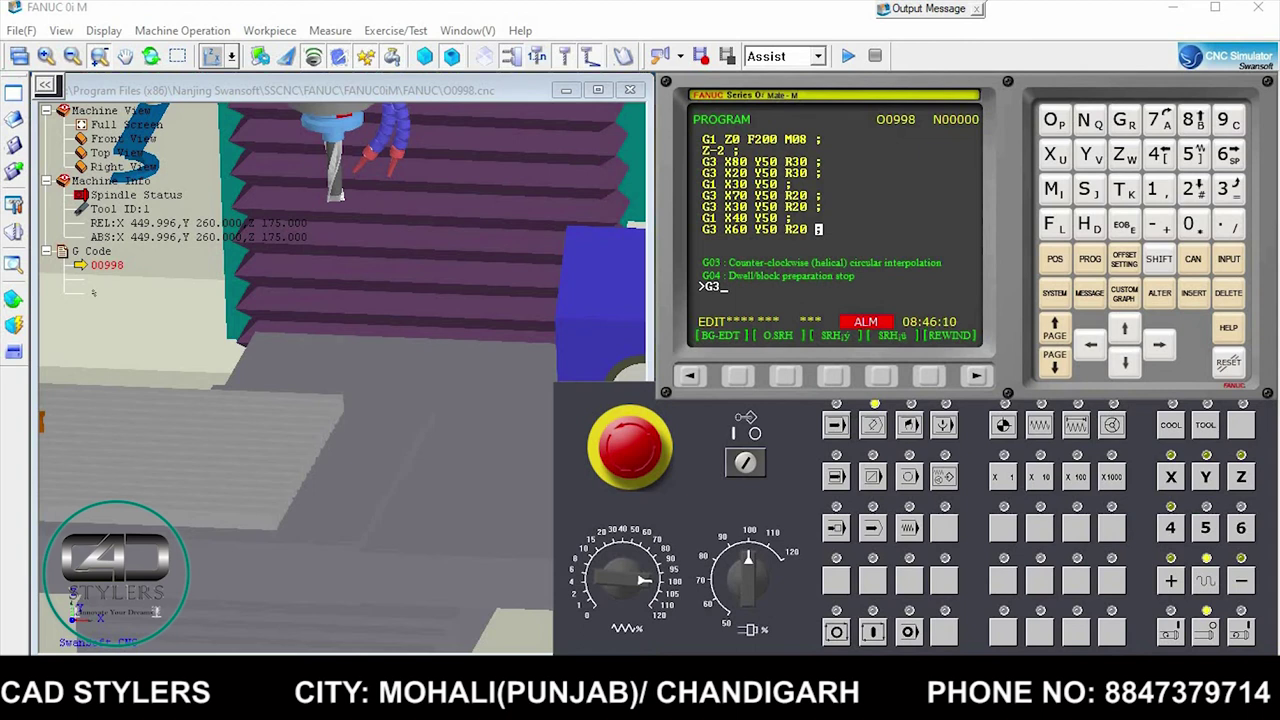
pyautogui.write('X40')
pyautogui.write('Y50')
pyautogui.write('R10;')
pyautogui.press('Insert')
pyautogui.press('Left')
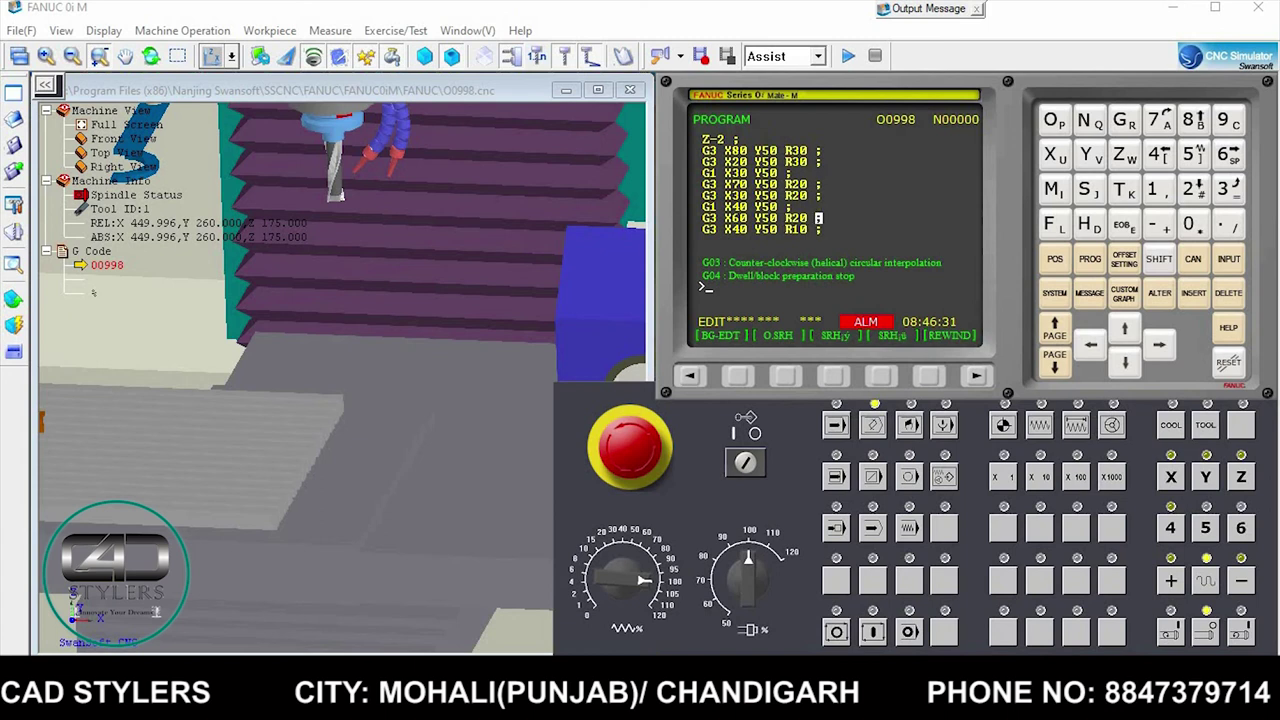
pyautogui.press('Left')
pyautogui.write('R')
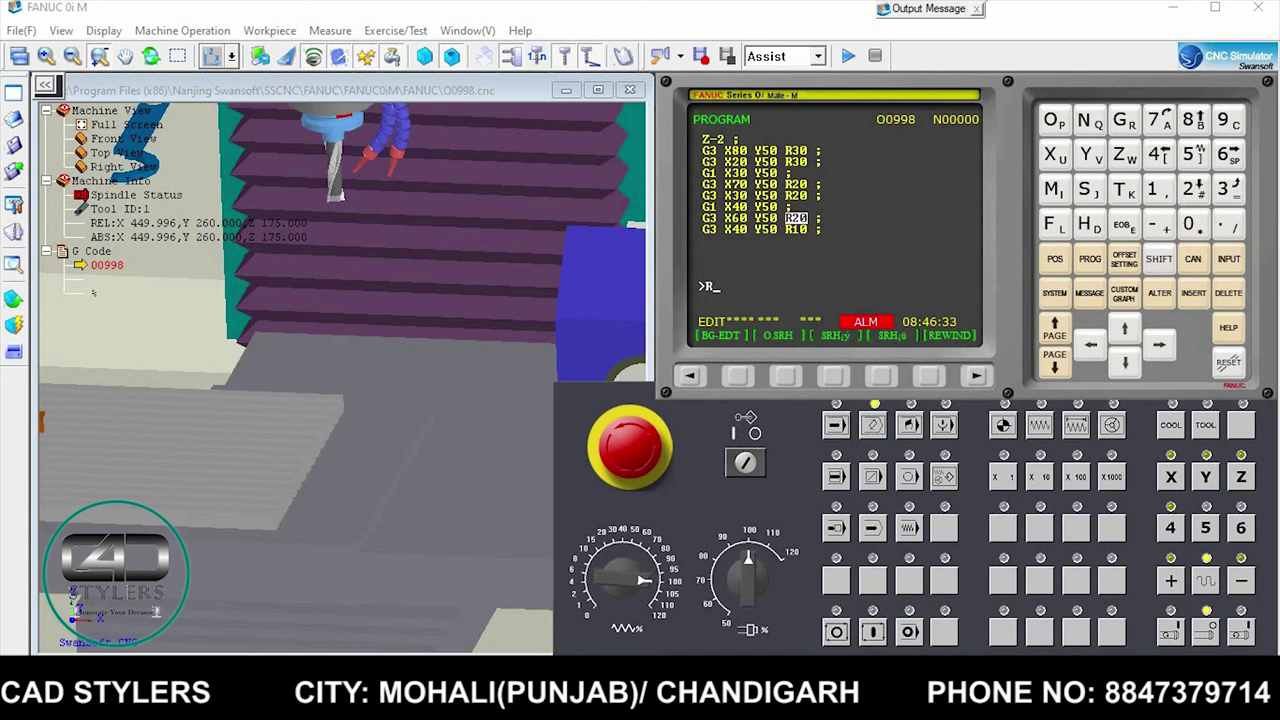
pyautogui.write('10')
pyautogui.press('alt')
pyautogui.press('Right')
pyautogui.press('Right')
# Append the G0 Z100 retract, M05 M09 and M30 end blocks to O0998.
pyautogui.write('G0Z')
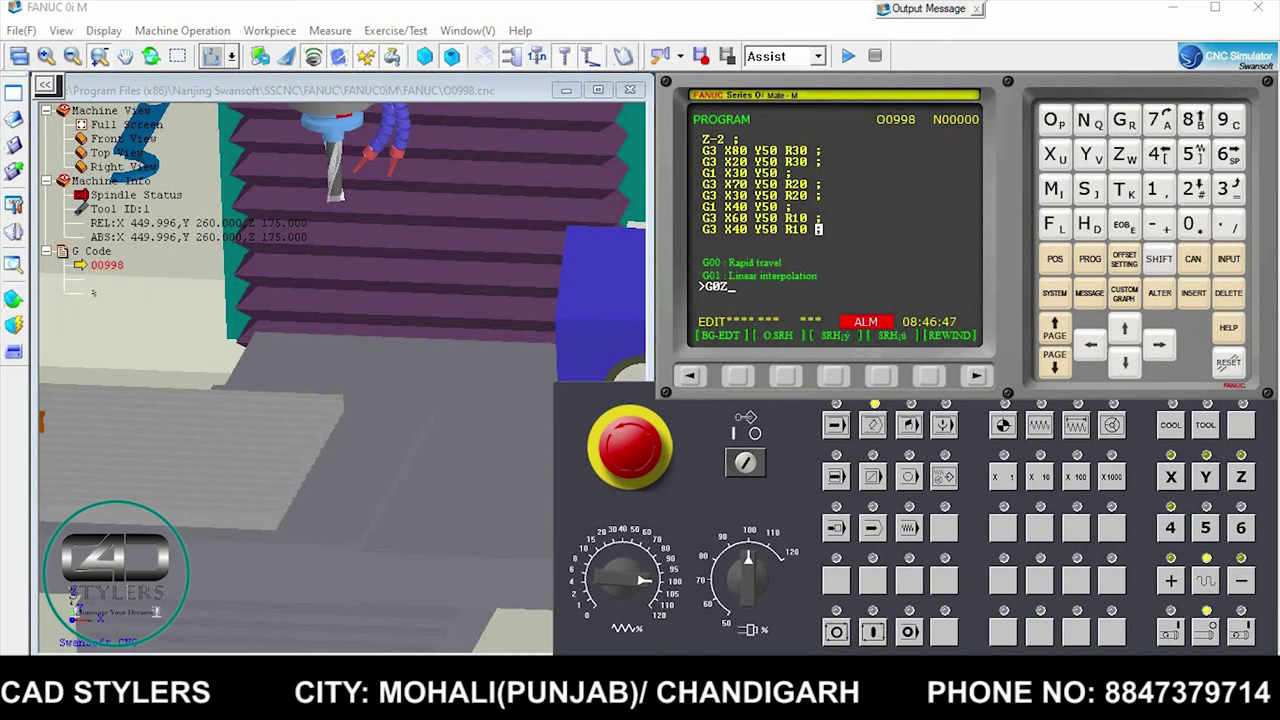
pyautogui.write('100;')
pyautogui.press('Insert')
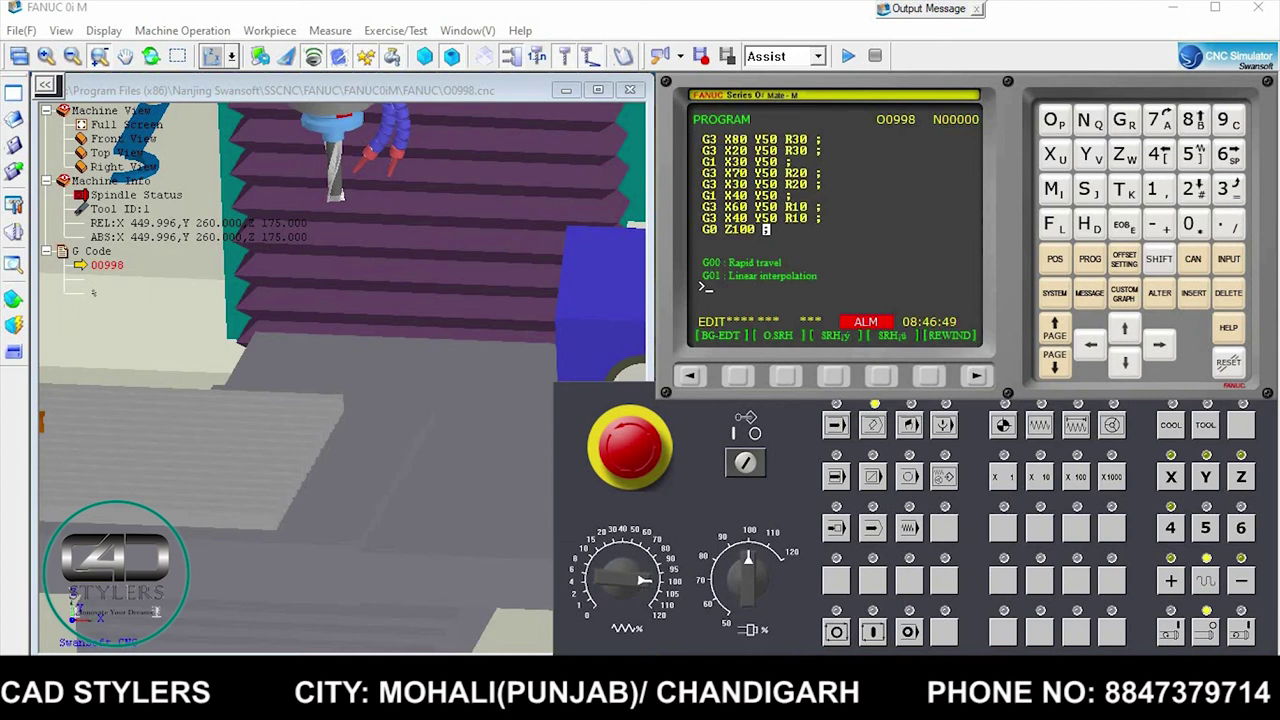
pyautogui.write('M06')
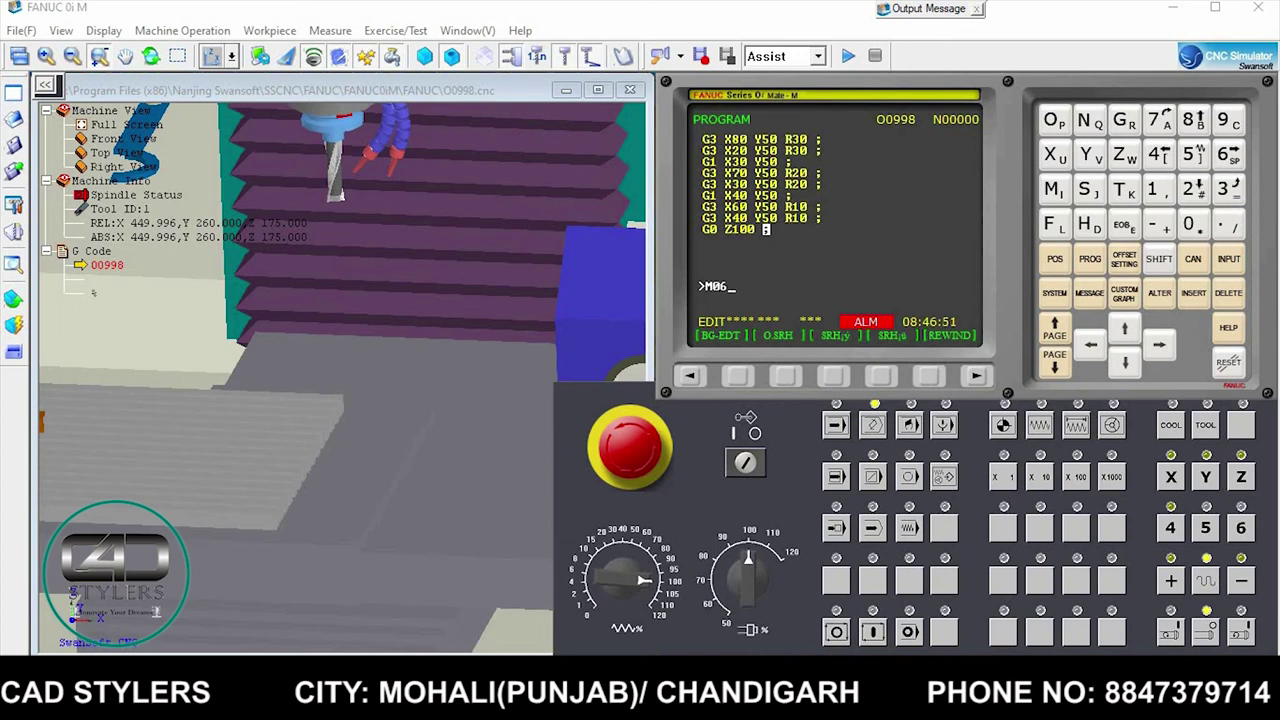
pyautogui.press('BackSpace')
pyautogui.write('5M09;')
pyautogui.press('Insert')
pyautogui.write('M3')
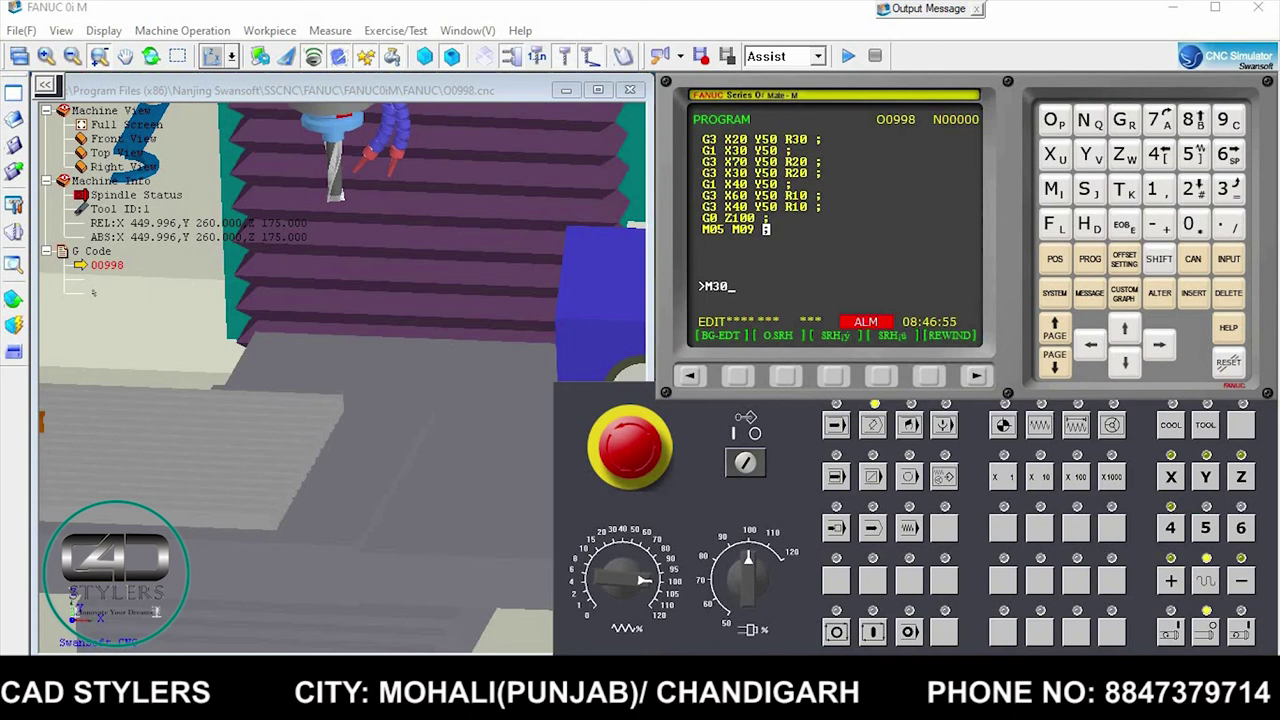
pyautogui.write('0')
pyautogui.press('Insert')
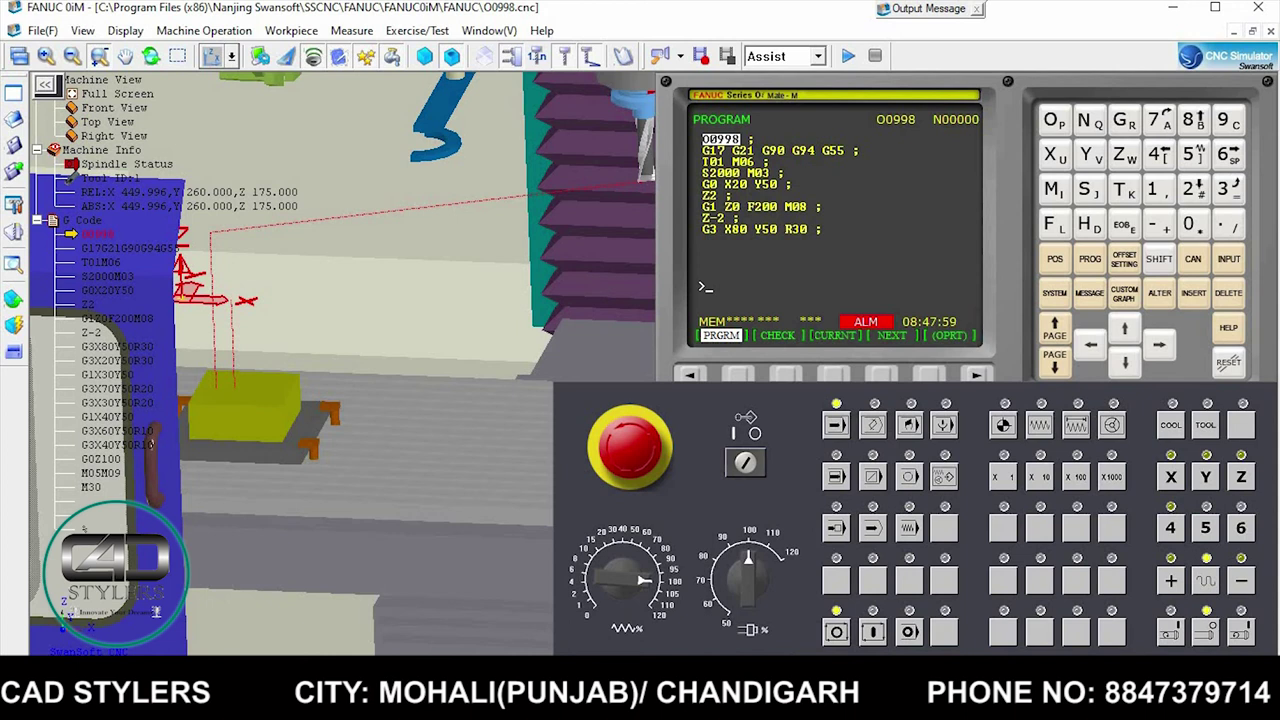
# Rotate the machine view to bring the workpiece into sight.
pyautogui.click(82, 31)
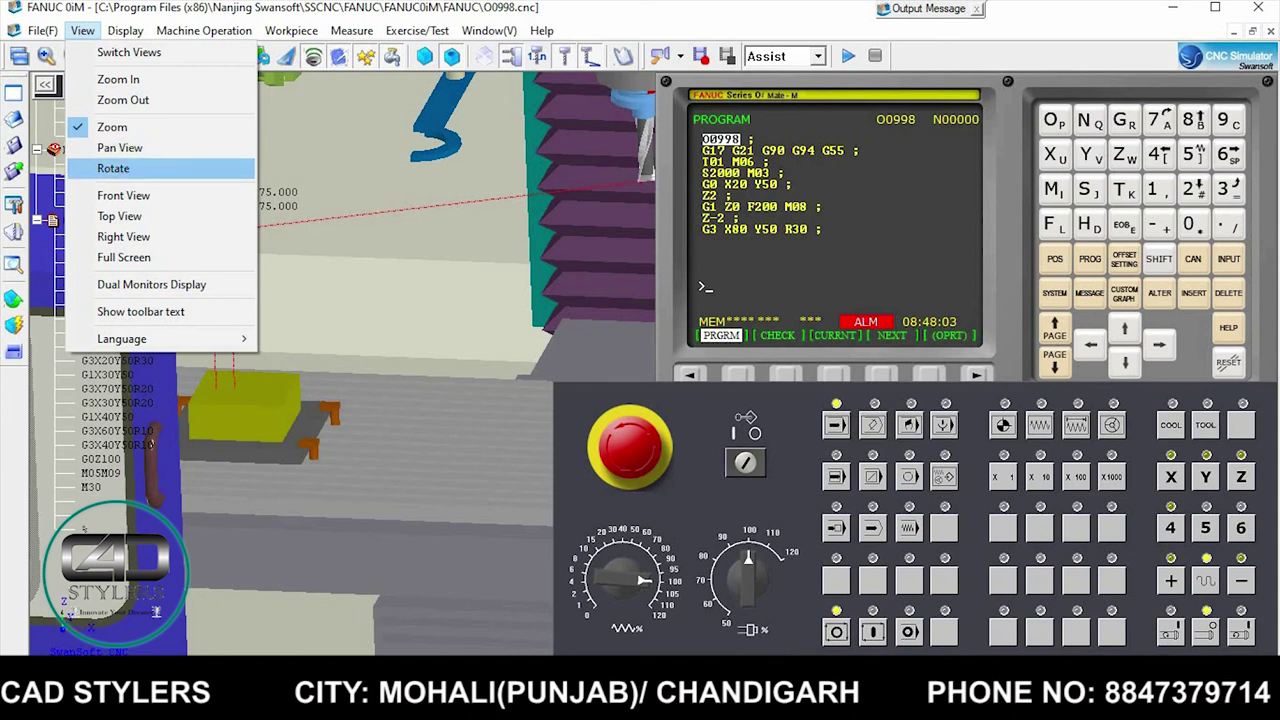
pyautogui.click(113, 168)
pyautogui.moveTo(250, 330); pyautogui.dragTo(152, 307)
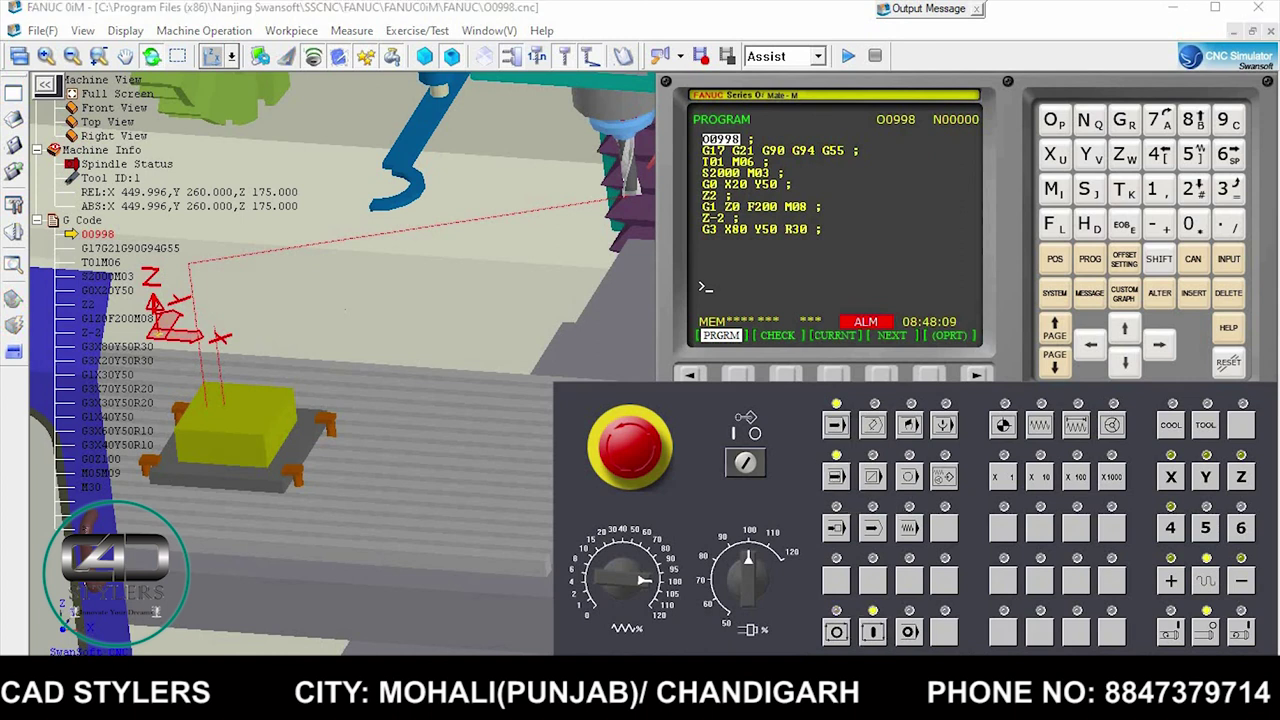
# Run O0998 block by block through the T01 M06 tool change and rapid to X20 Y50.
pyautogui.click(873, 632)
pyautogui.click(873, 632)
pyautogui.click(873, 632)
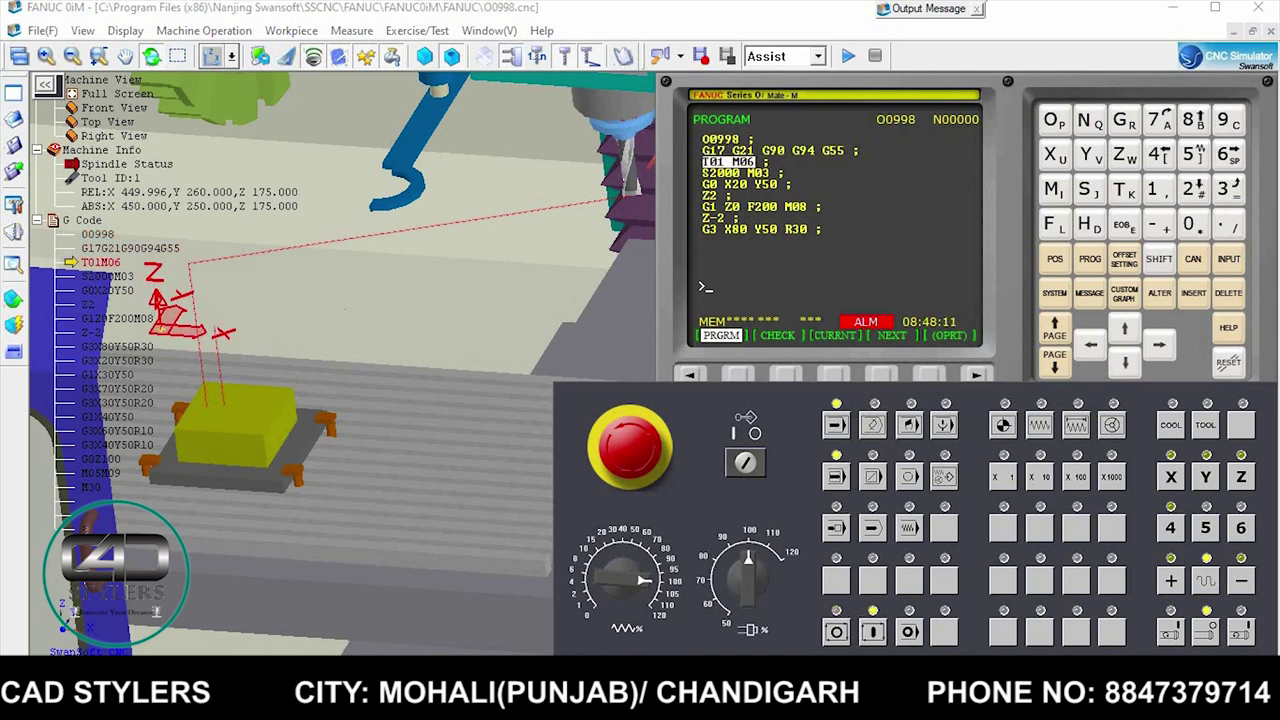
pyautogui.click(873, 632)
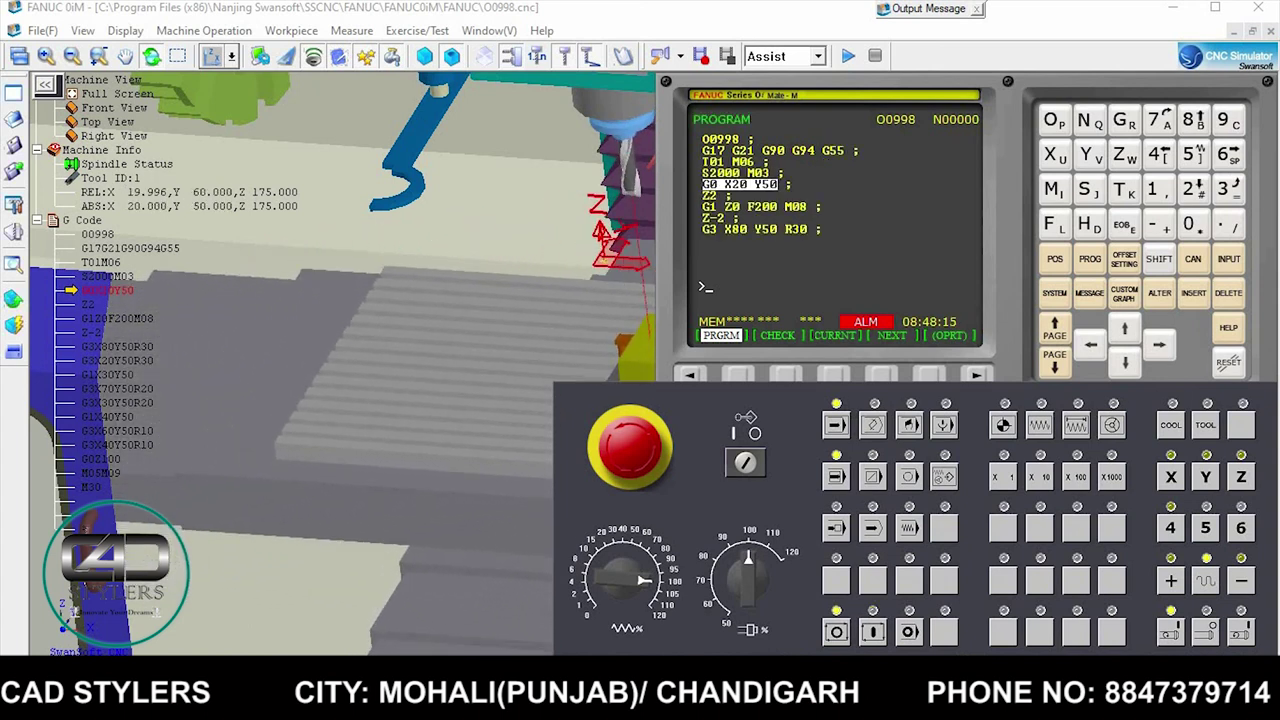
# Pan the 3-D machine scene to bring the workpiece into view.
pyautogui.click(82, 30)
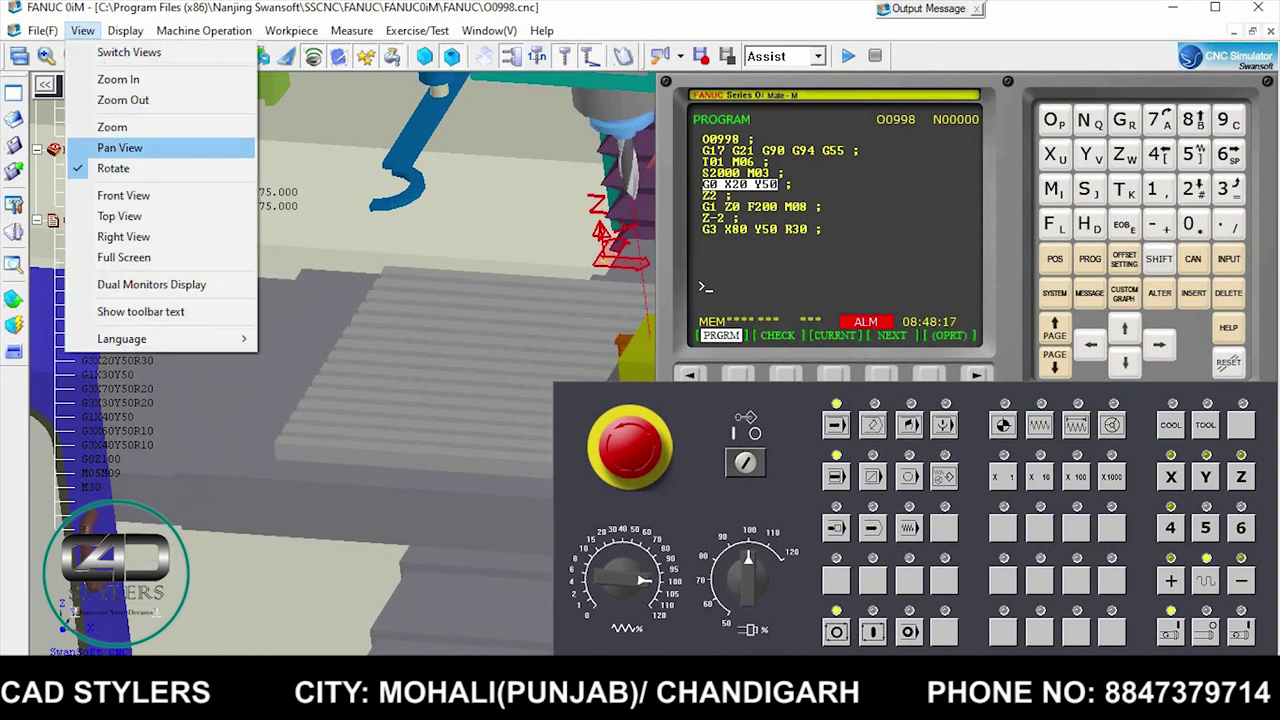
pyautogui.click(120, 147)
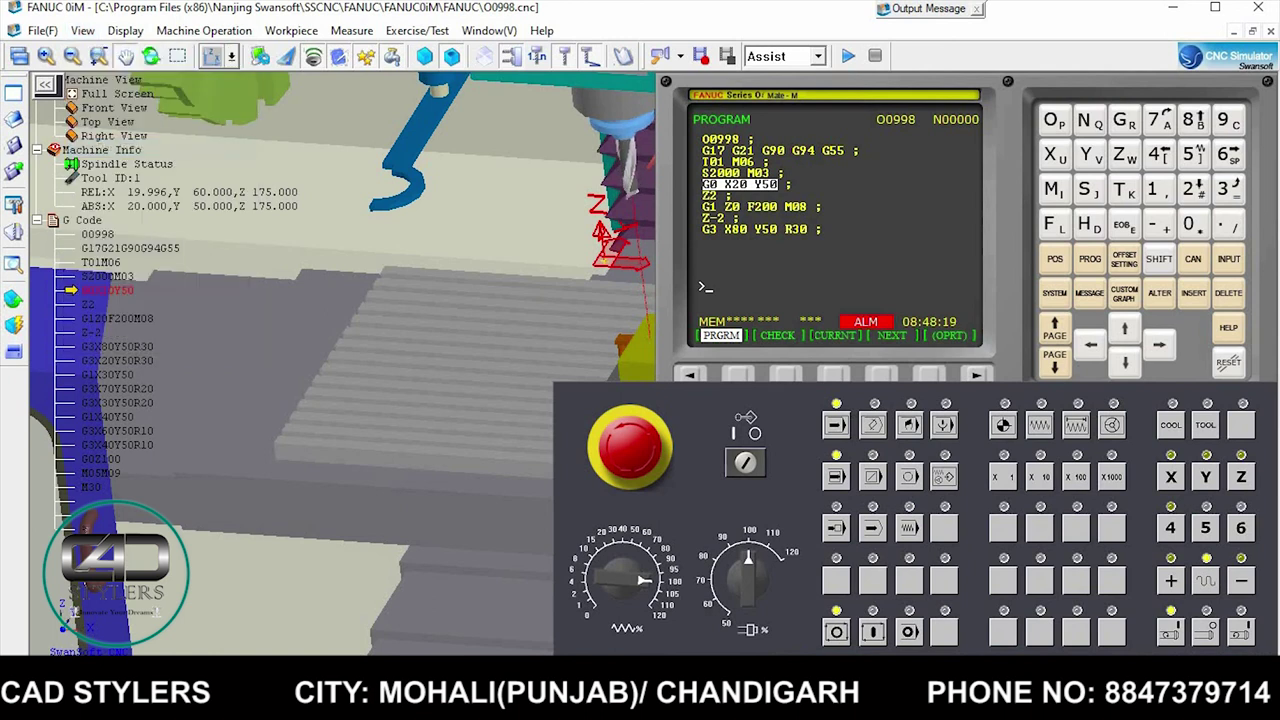
pyautogui.moveTo(600, 300); pyautogui.dragTo(290, 250)
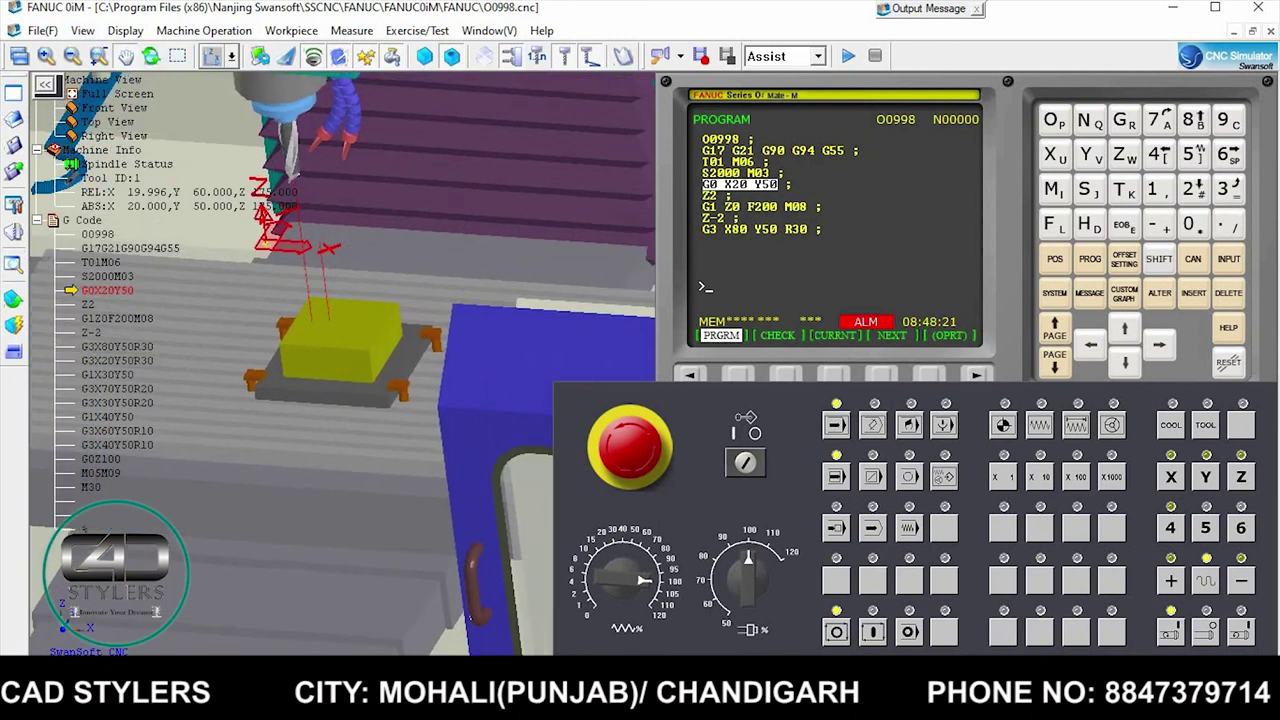
pyautogui.moveTo(342, 364); pyautogui.dragTo(330, 370)
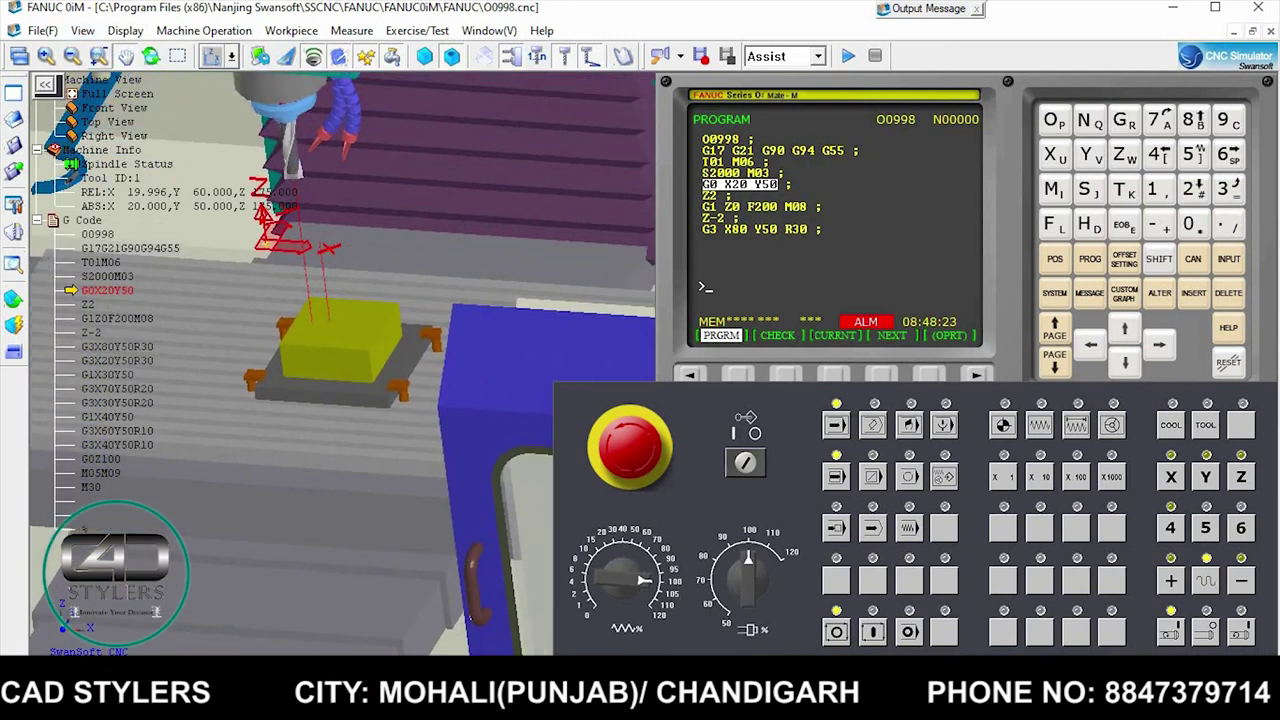
# Rotate and zoom the scene so the spindle sits just above the yellow workpiece.
pyautogui.click(83, 30)
pyautogui.click(110, 168)
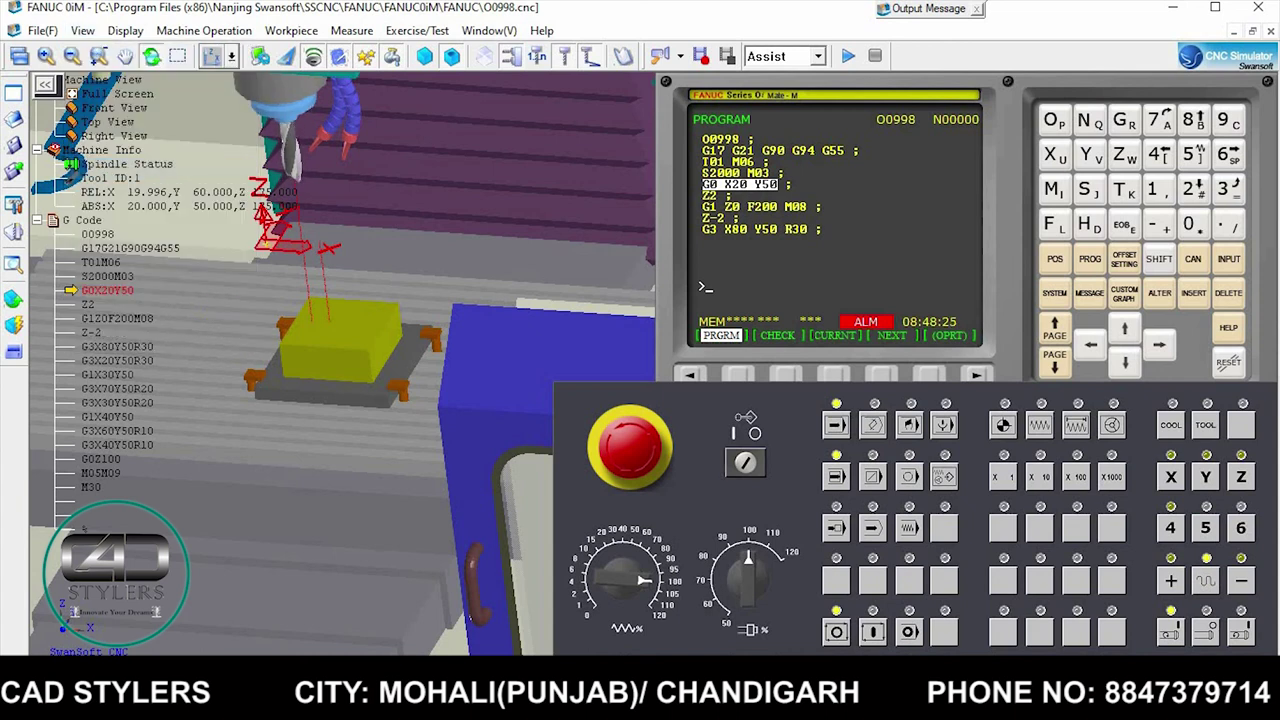
pyautogui.moveTo(400, 400)
pyautogui.mouseDown()
pyautogui.moveTo(300, 380)
pyautogui.moveTo(380, 375)
pyautogui.mouseUp()
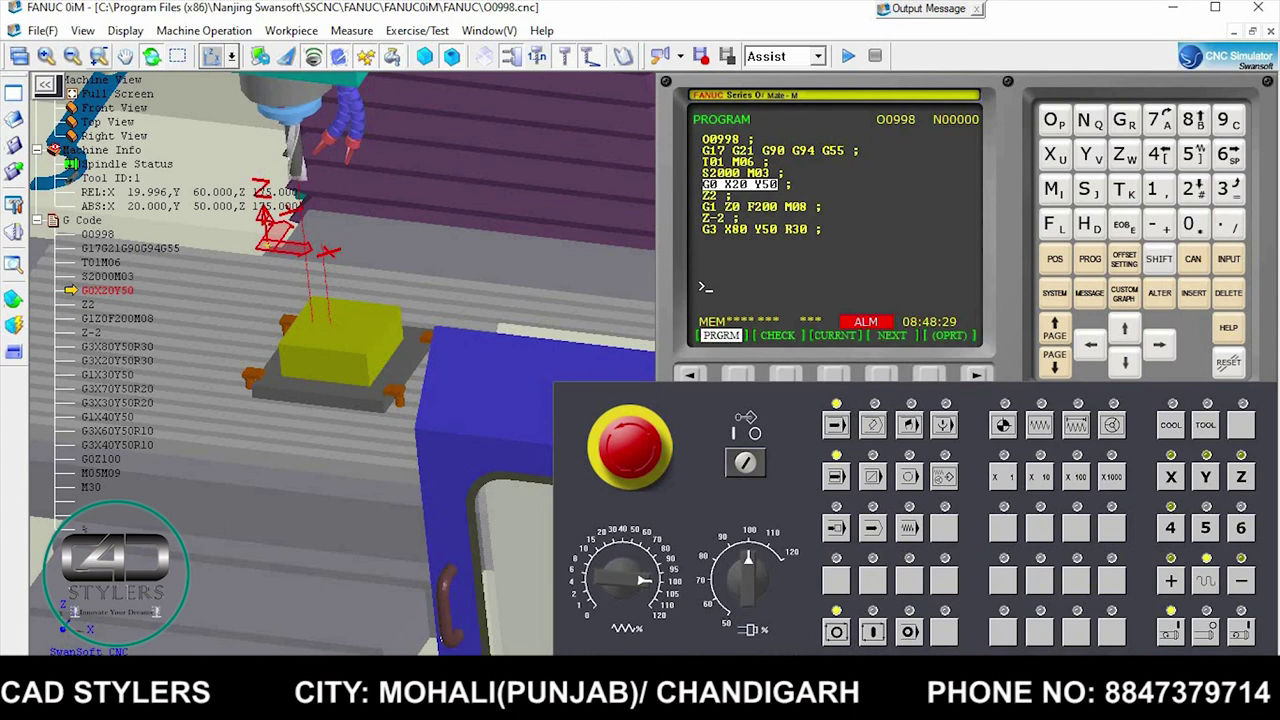
pyautogui.click(83, 30)
pyautogui.click(112, 127)
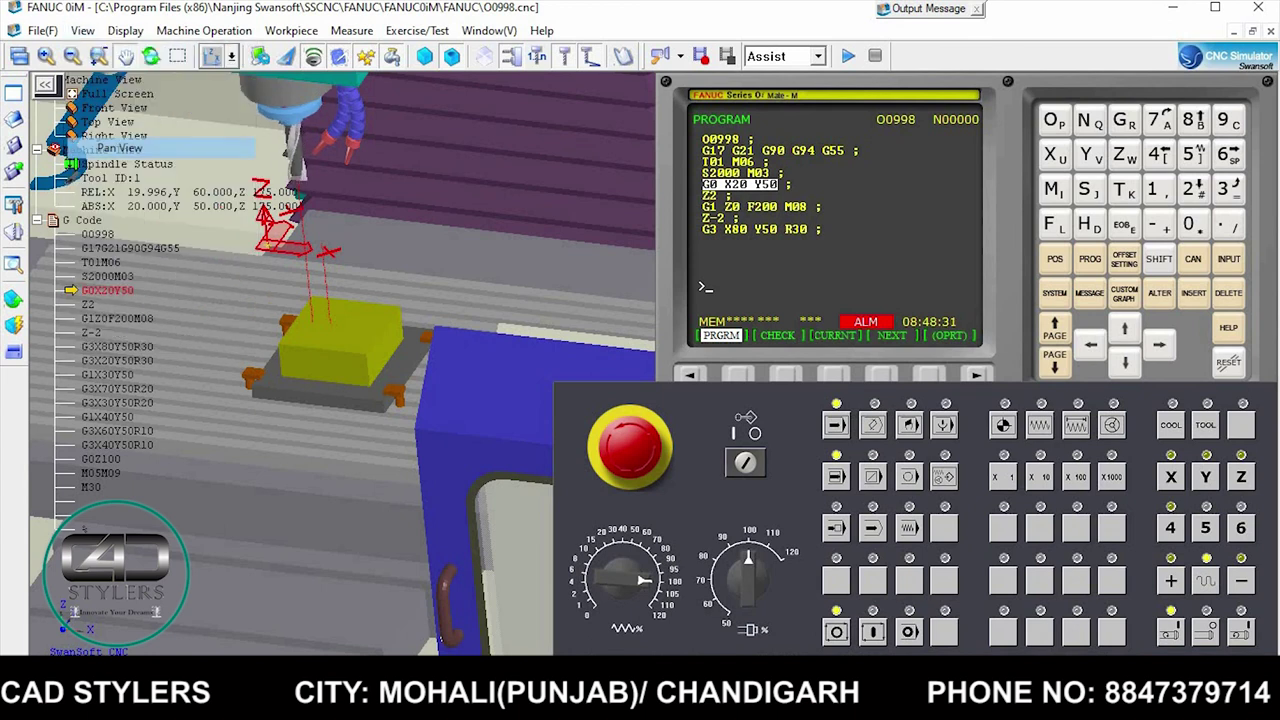
pyautogui.moveTo(350, 420)
pyautogui.mouseDown()
pyautogui.moveTo(350, 360)
pyautogui.moveTo(362, 390)
pyautogui.mouseUp()
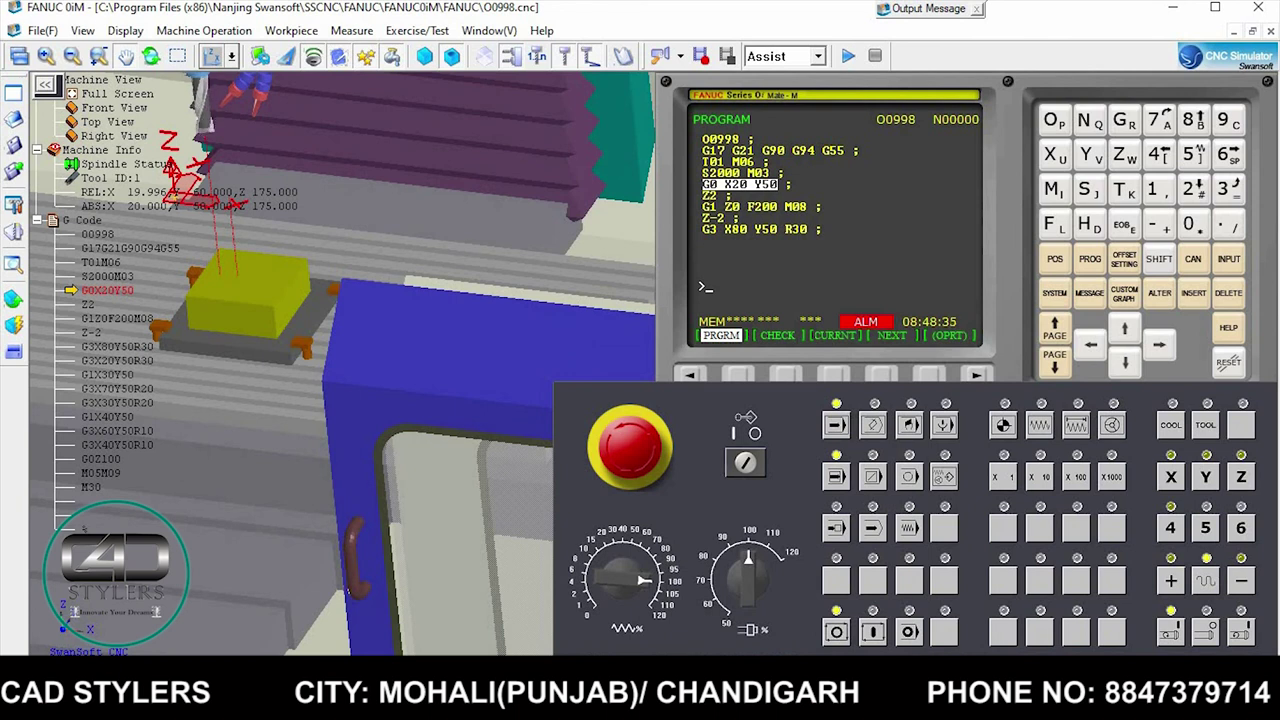
pyautogui.click(83, 30)
pyautogui.click(110, 167)
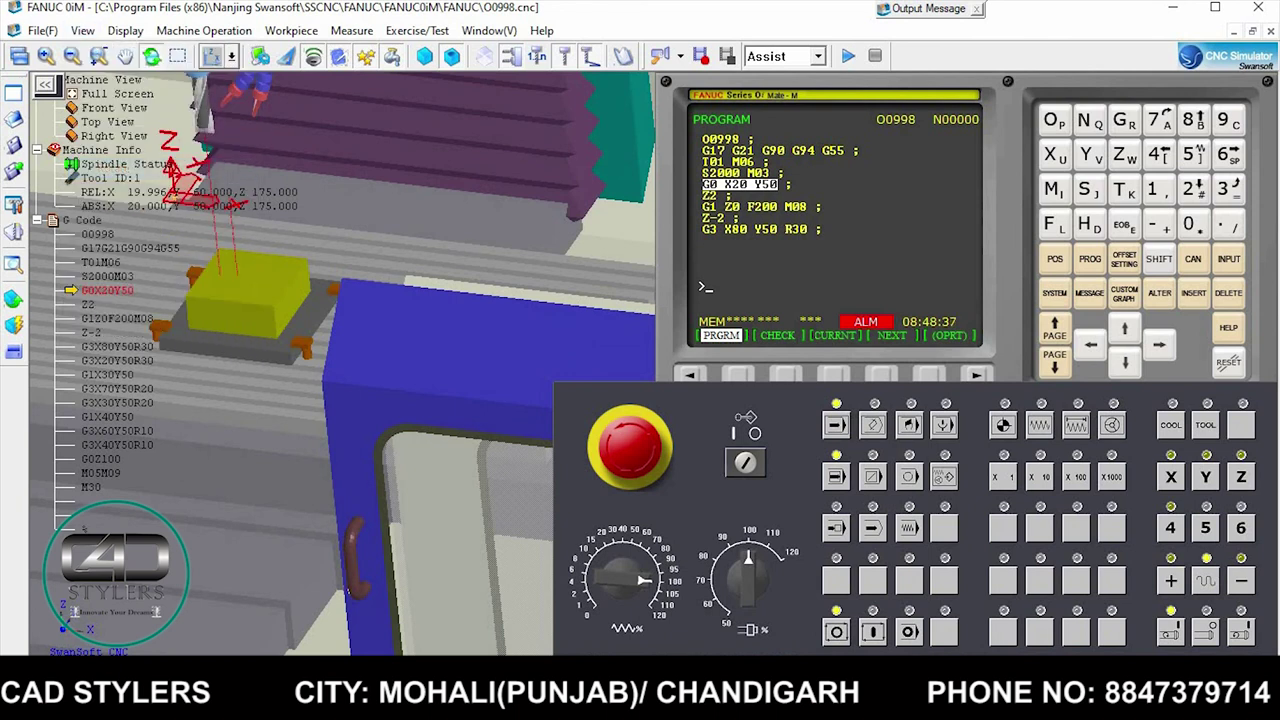
pyautogui.moveTo(348, 592); pyautogui.dragTo(449, 411)
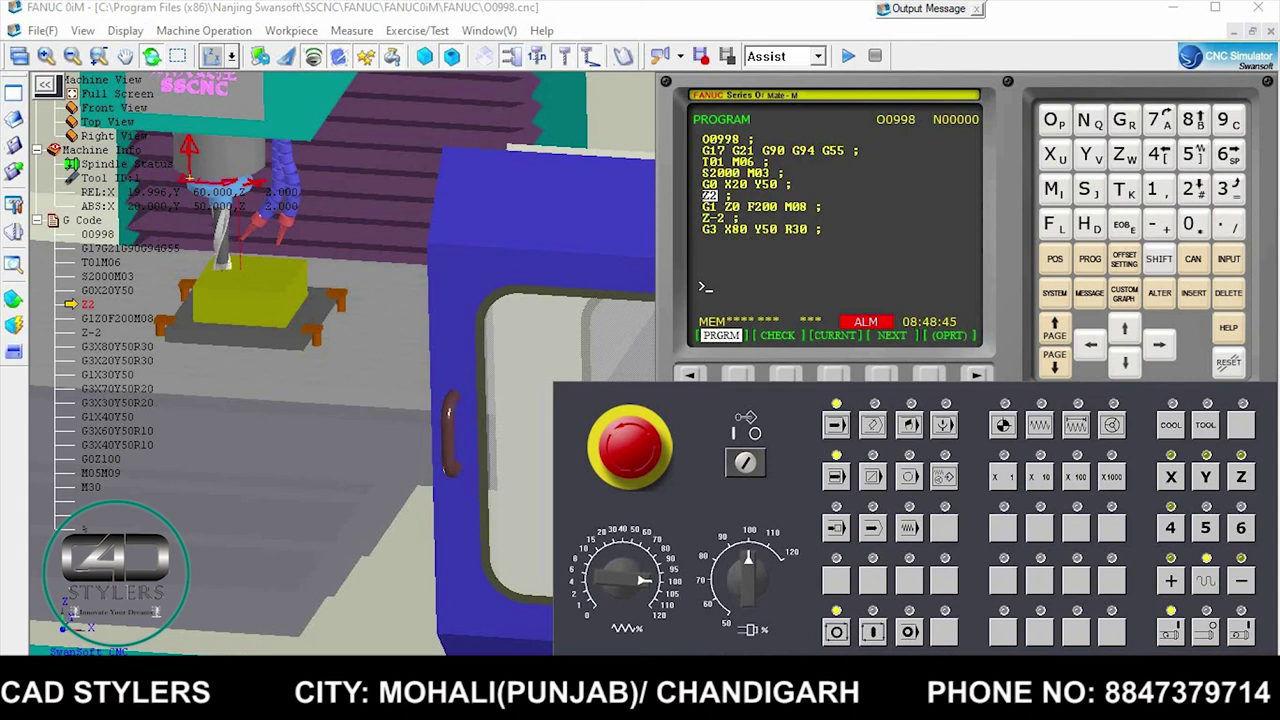
# Rotate slightly, zoom in and pan to centre the cutter and block in the view.
pyautogui.click(82, 30)
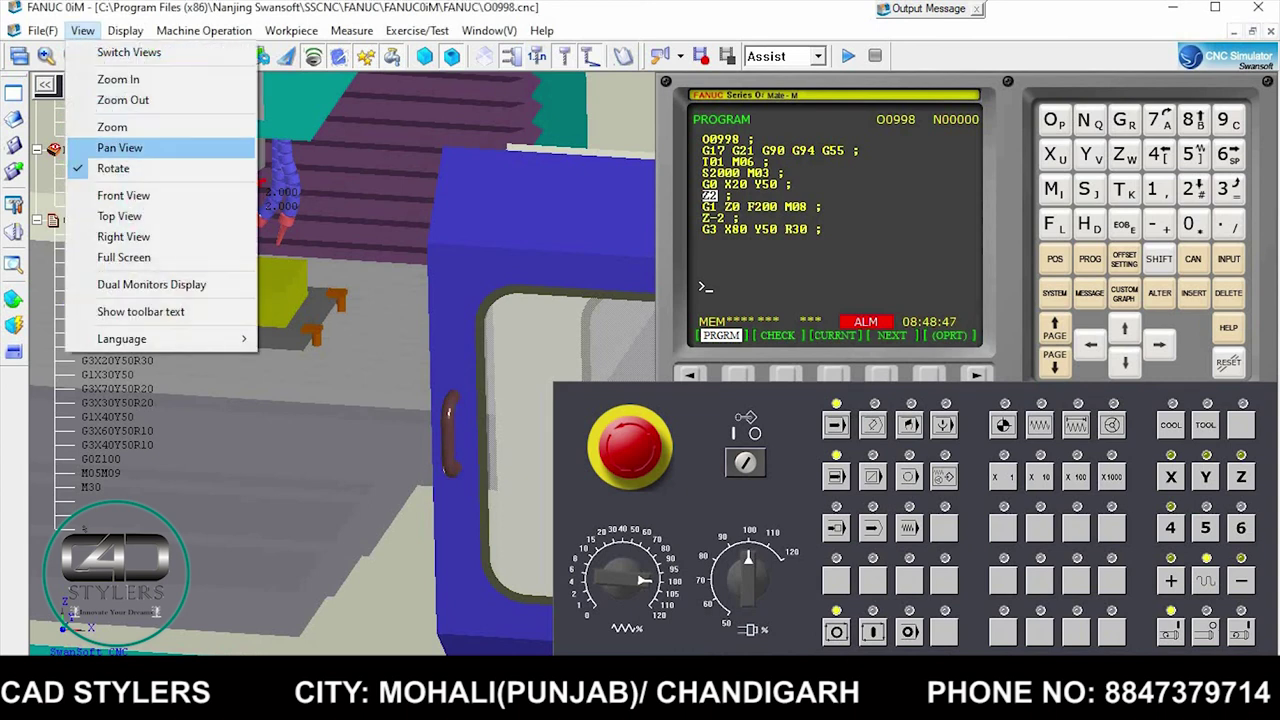
pyautogui.click(113, 168)
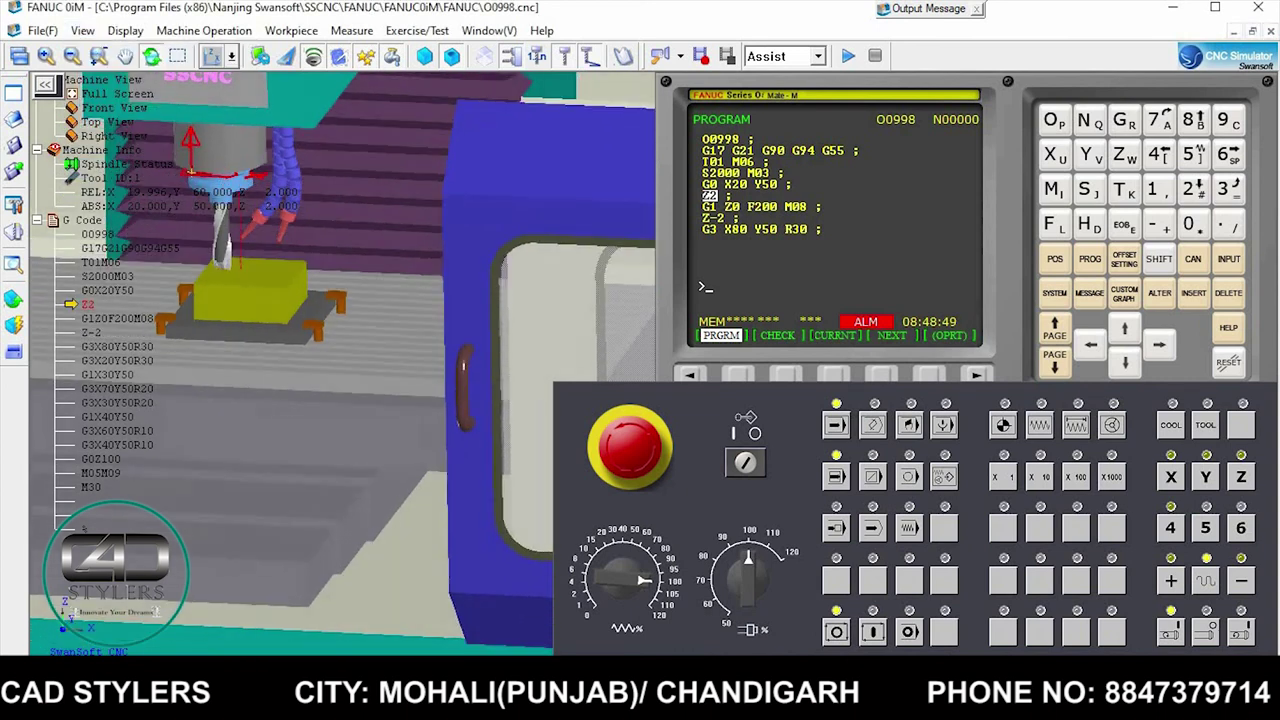
pyautogui.moveTo(488, 268); pyautogui.dragTo(490, 260)
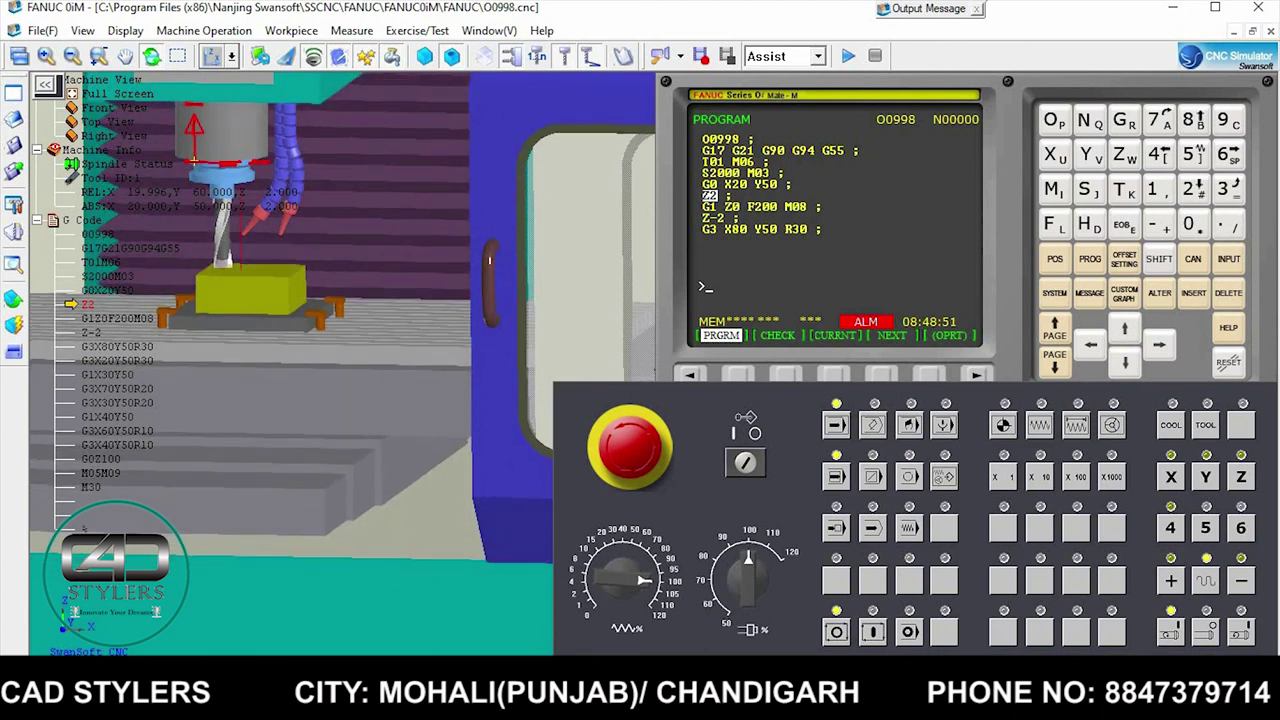
pyautogui.click(82, 30)
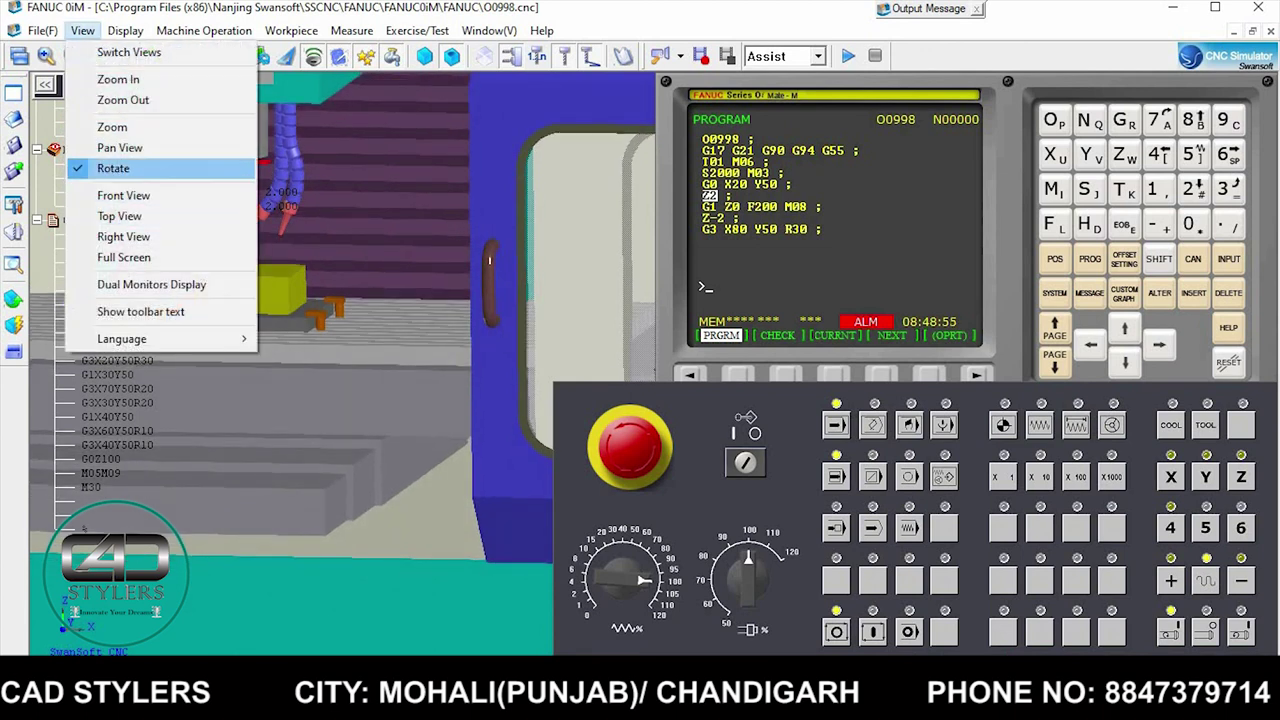
pyautogui.click(112, 127)
pyautogui.moveTo(490, 260); pyautogui.dragTo(450, 235)
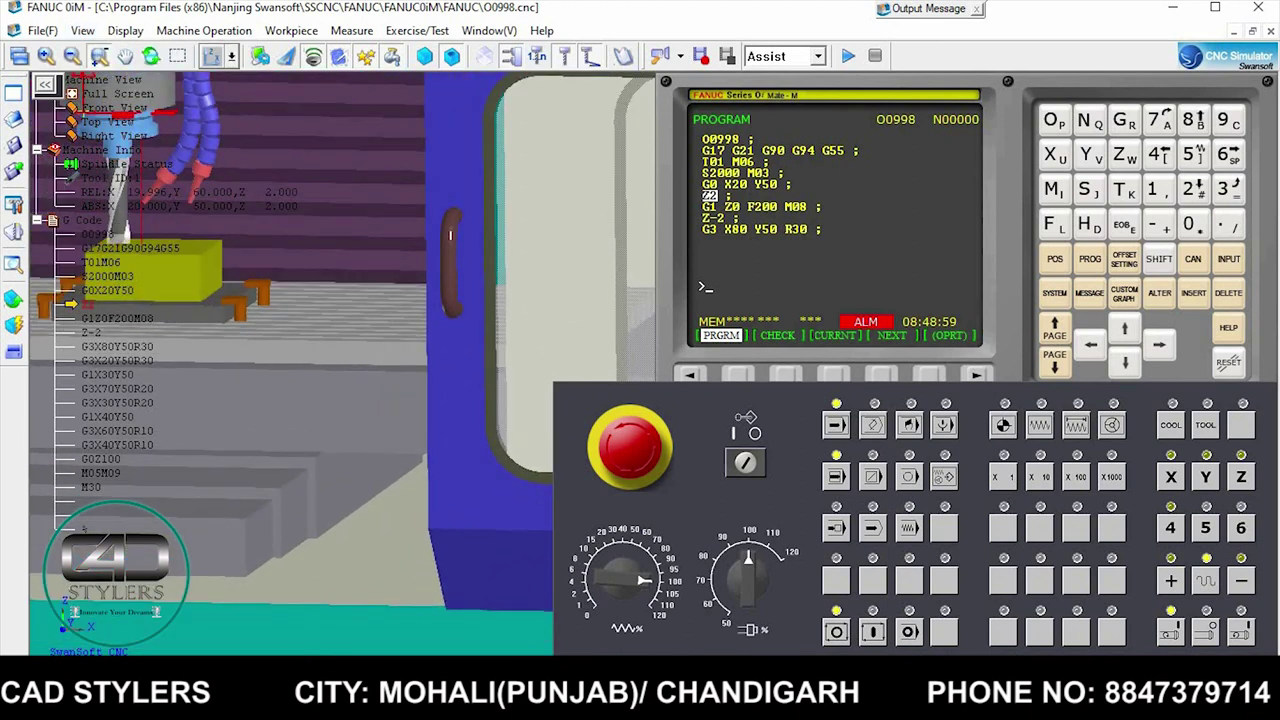
pyautogui.click(82, 30)
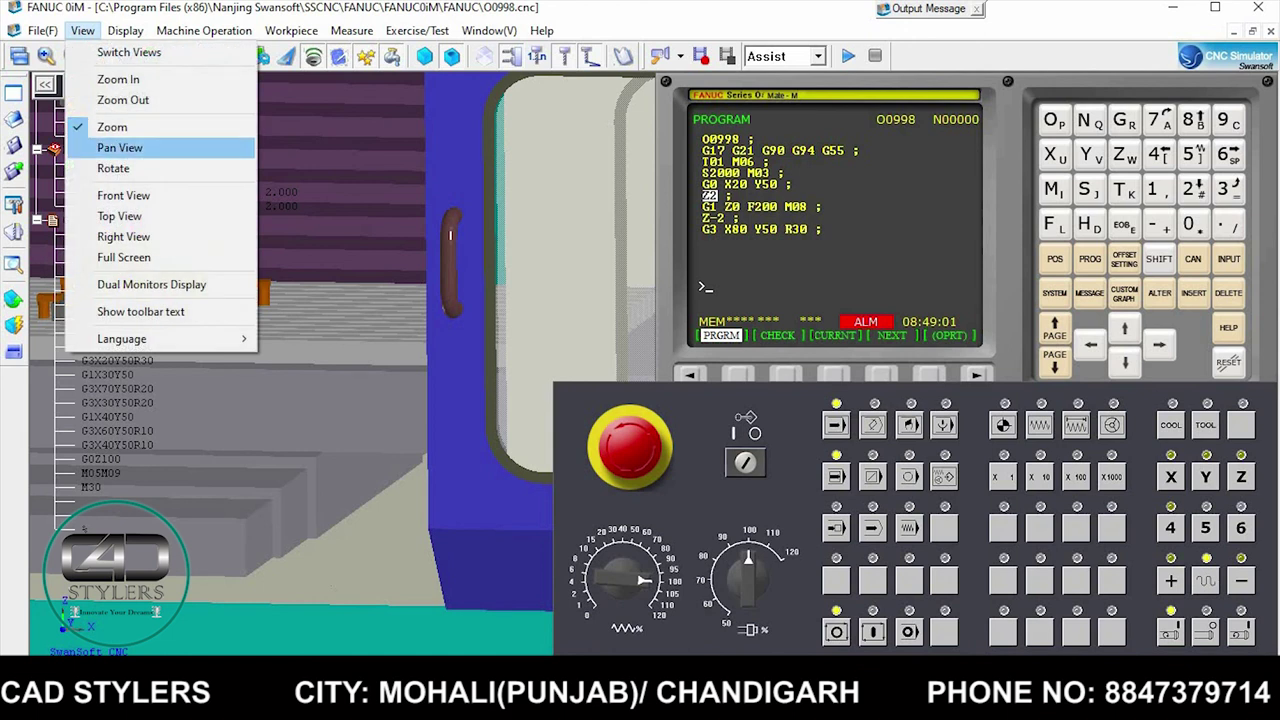
pyautogui.click(120, 147)
pyautogui.moveTo(456, 233); pyautogui.dragTo(648, 344)
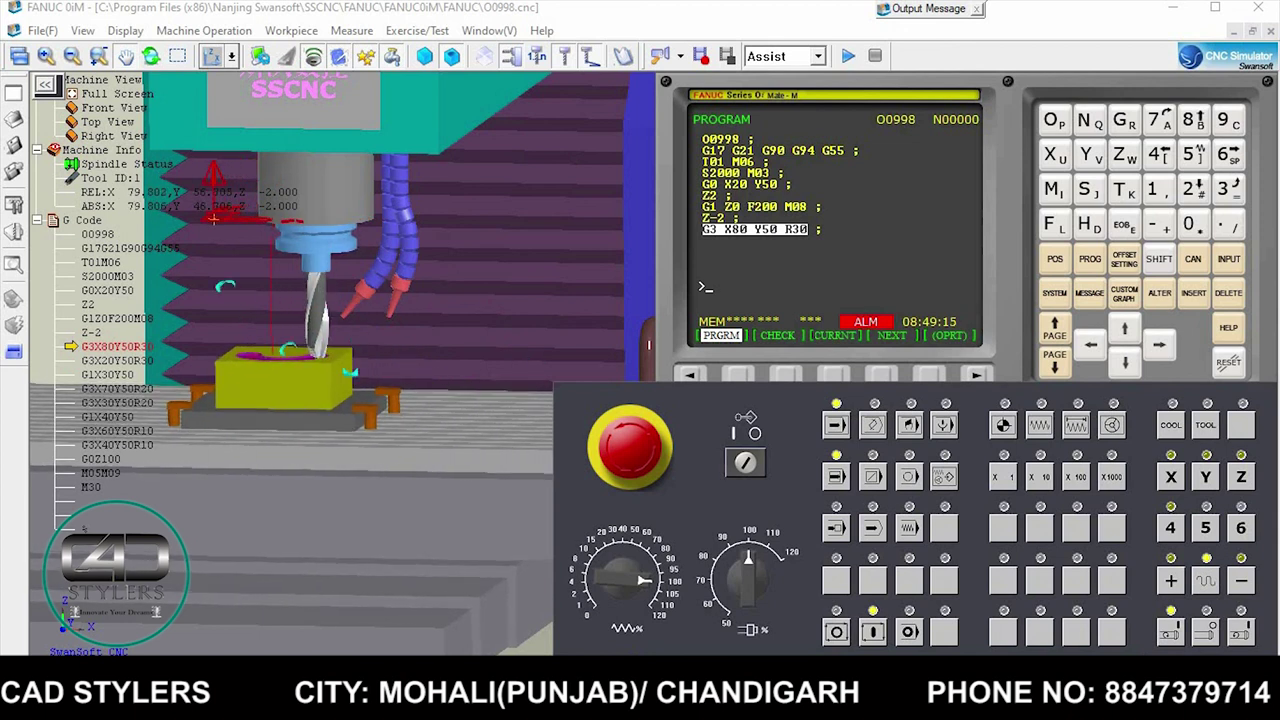
# Rotate the view to look down onto the block's top as the R30 groove is milled.
pyautogui.click(82, 30)
pyautogui.click(113, 168)
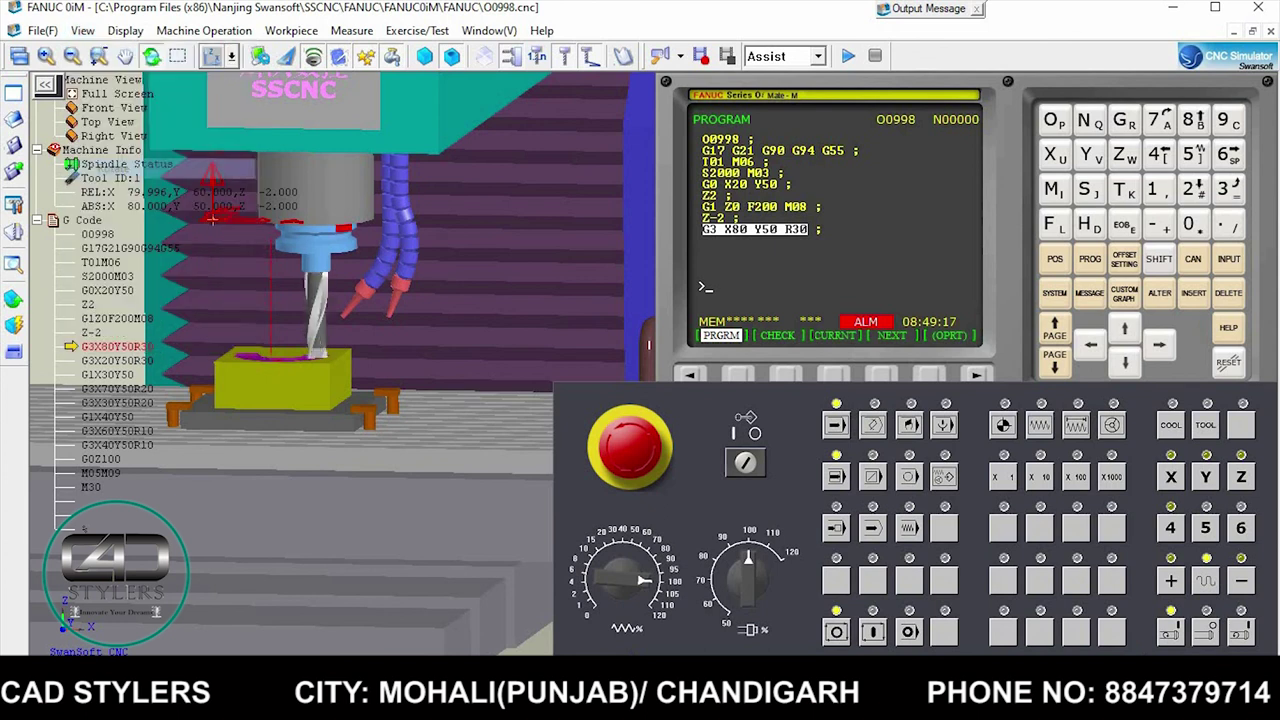
pyautogui.moveTo(260, 250)
pyautogui.mouseDown()
pyautogui.moveTo(212, 236)
pyautogui.moveTo(212, 258)
pyautogui.mouseUp()
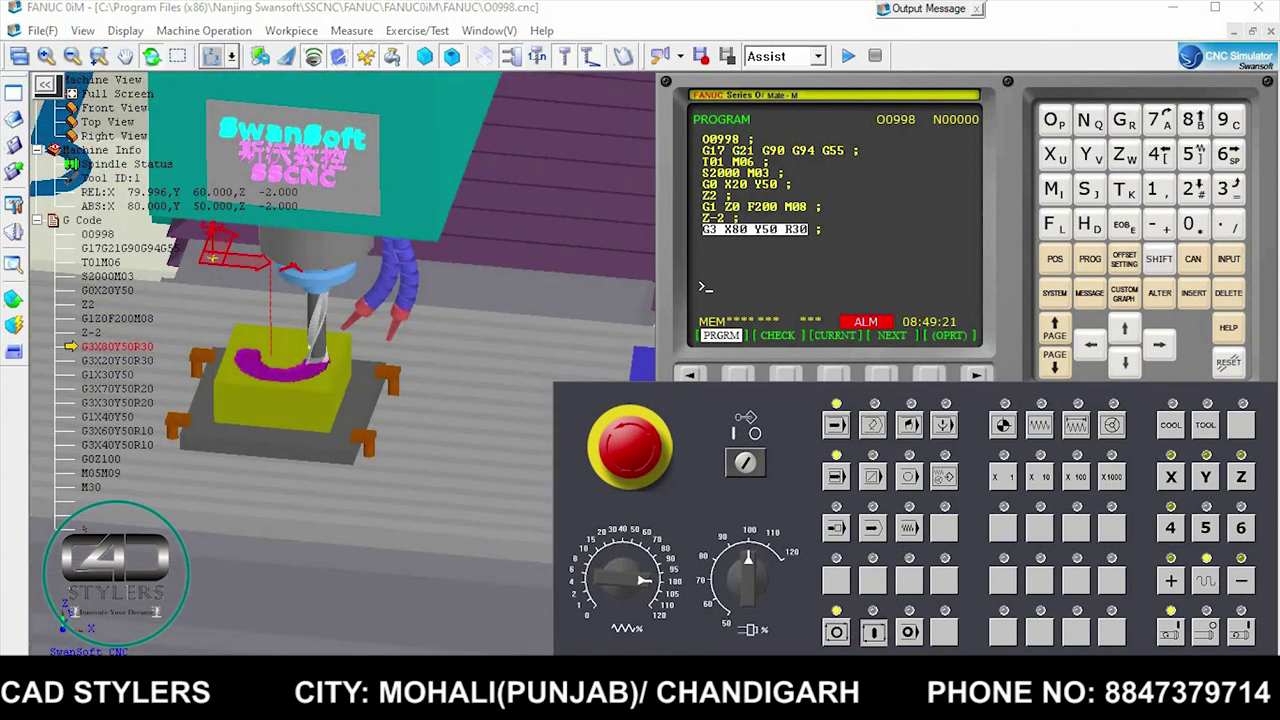
pyautogui.moveTo(212, 258)
pyautogui.mouseDown()
pyautogui.moveTo(347, 437)
pyautogui.moveTo(452, 255)
pyautogui.mouseUp()
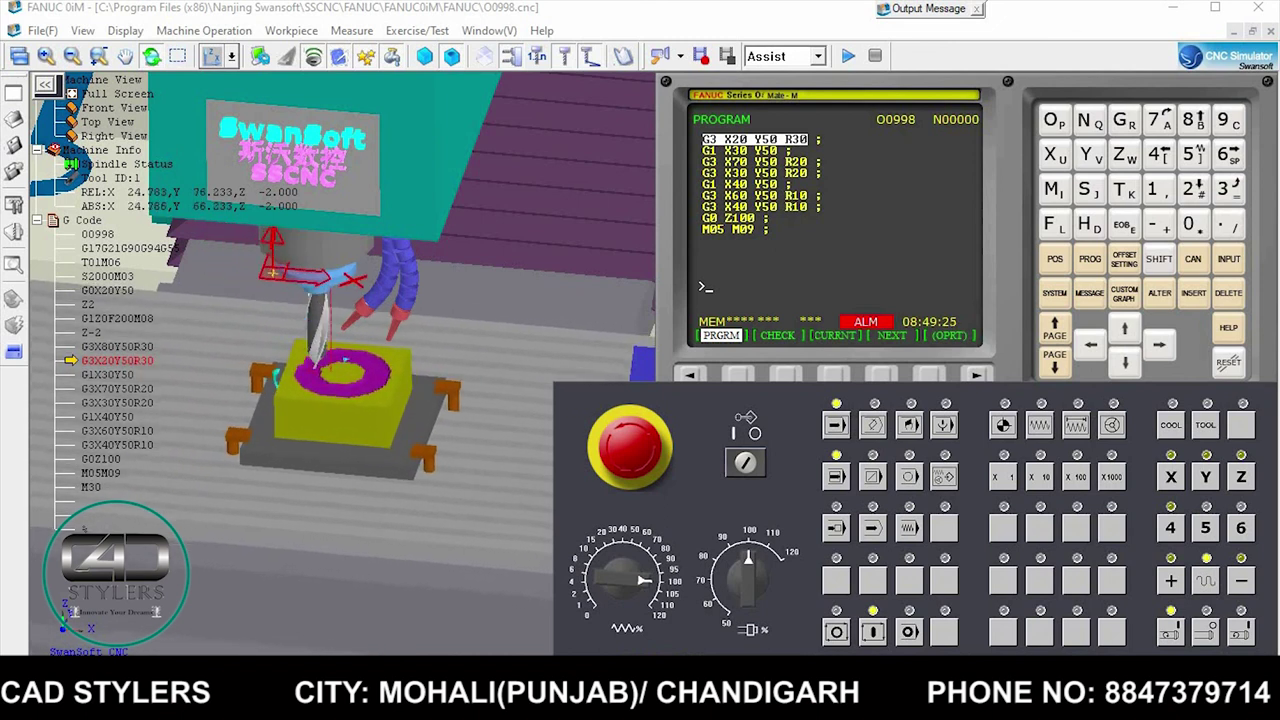